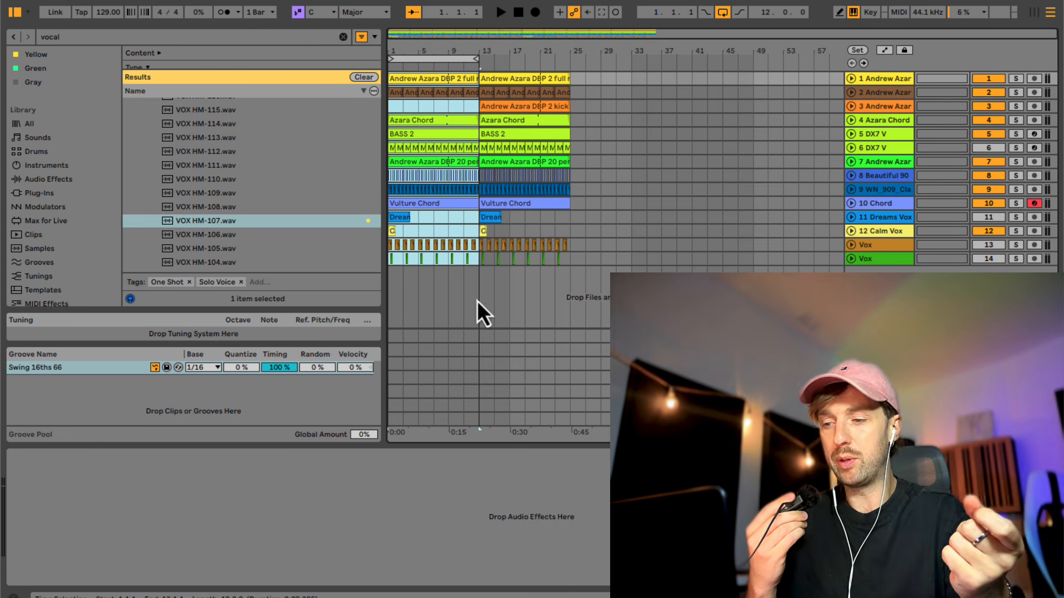
# - Play the arrangement from bar 1 with the clip detail view closed, and expand and refold all tracks
pyautogui.click(393, 259)
pyautogui.doubleClick(392, 261)
pyautogui.press('space')
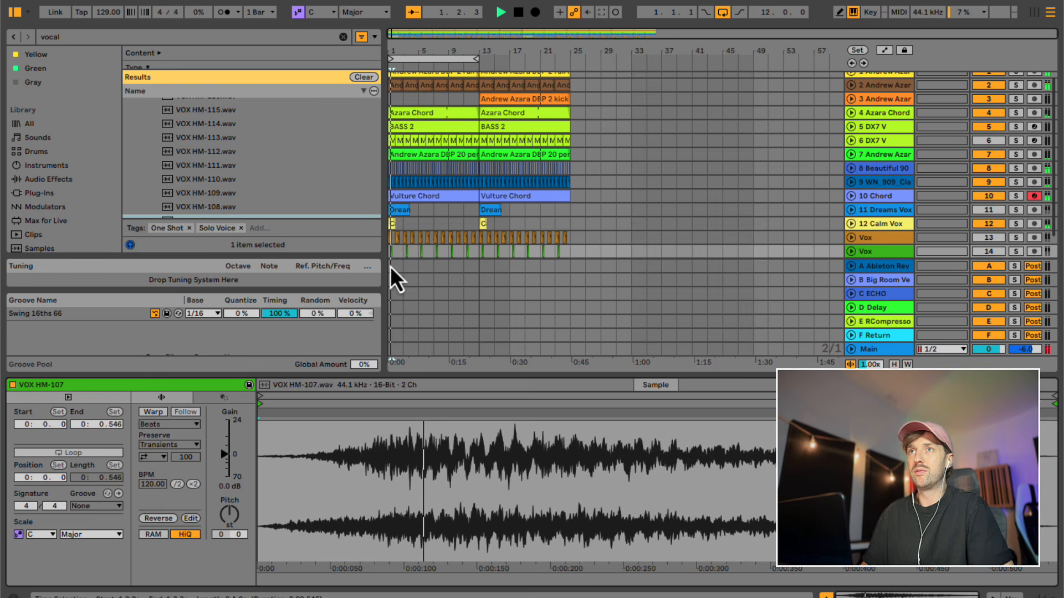
pyautogui.doubleClick(436, 376)
pyautogui.doubleClick(414, 49)
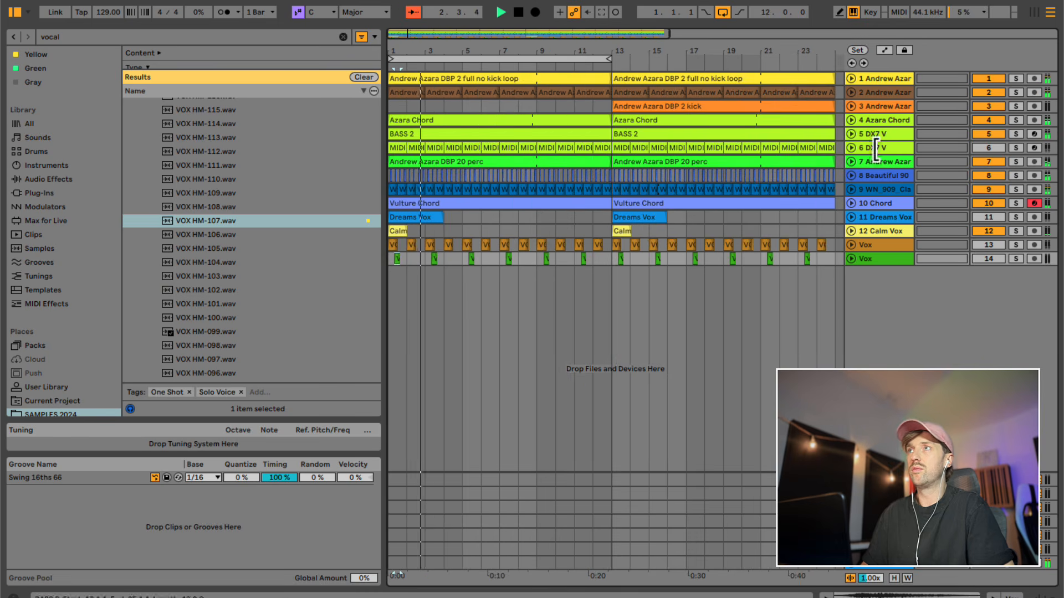
pyautogui.keyDown('alt'); pyautogui.click(851, 163); pyautogui.keyUp('alt')
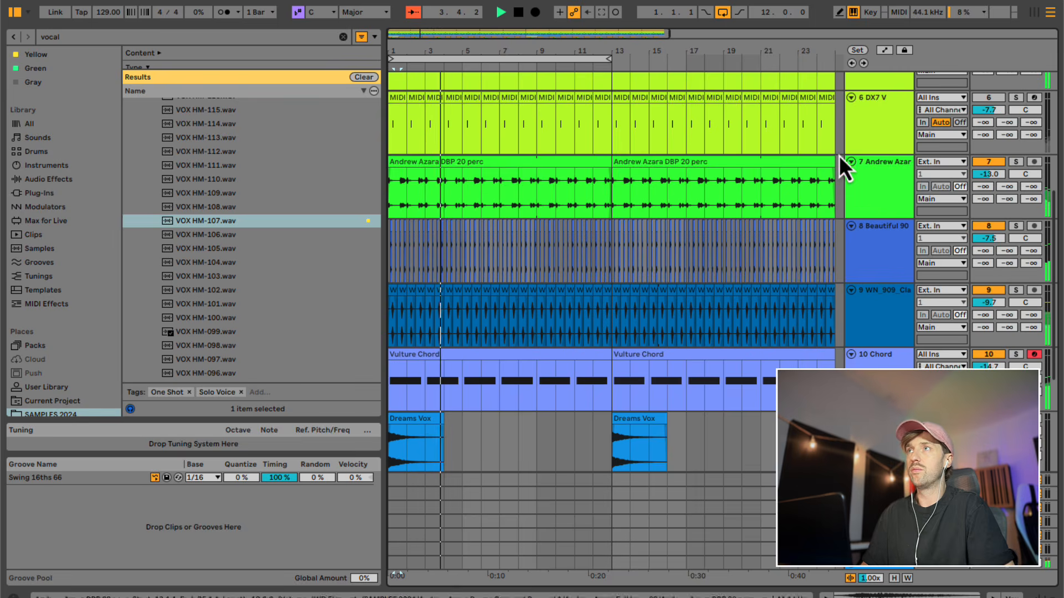
pyautogui.keyDown('alt'); pyautogui.click(854, 161); pyautogui.keyUp('alt')
pyautogui.click(588, 111)
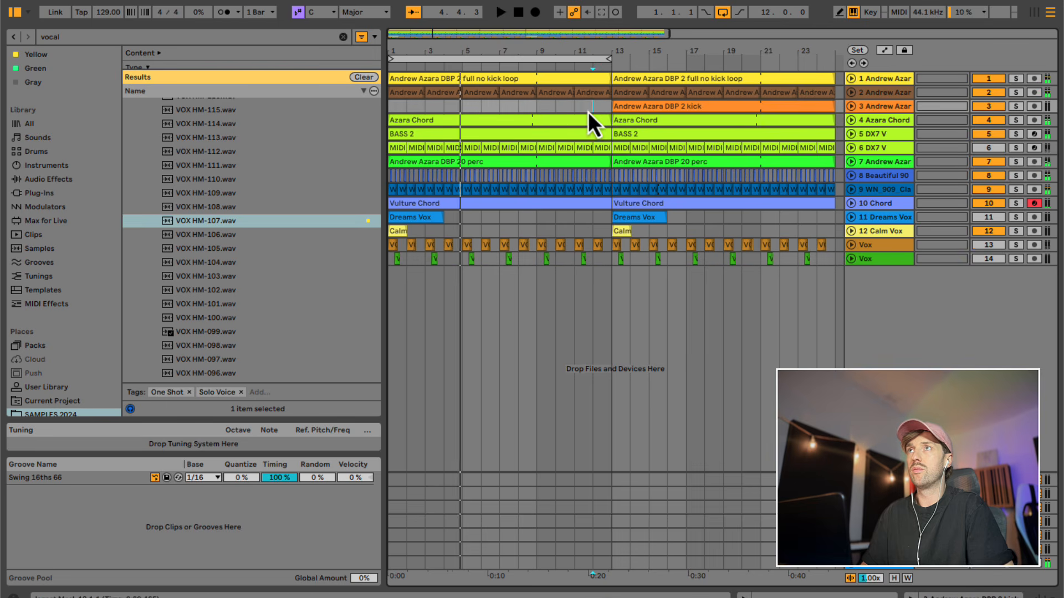
# - Move the 12-bar loop to start at bar 13 and switch the kick track off and back on during playback
pyautogui.click(722, 12)
pyautogui.moveTo(601, 51); pyautogui.dragTo(501, 49)
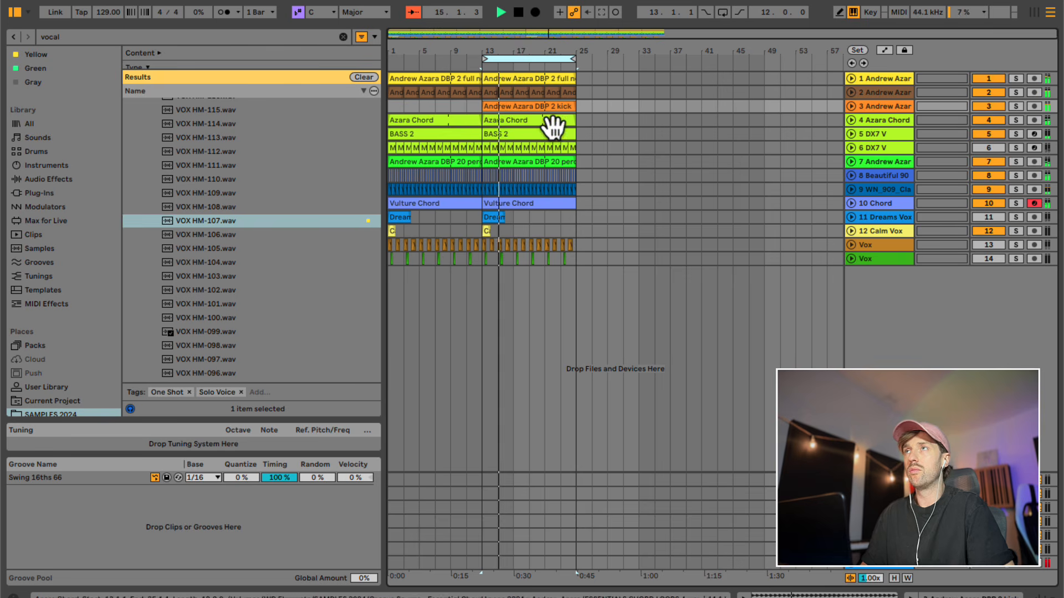
pyautogui.click(990, 106)
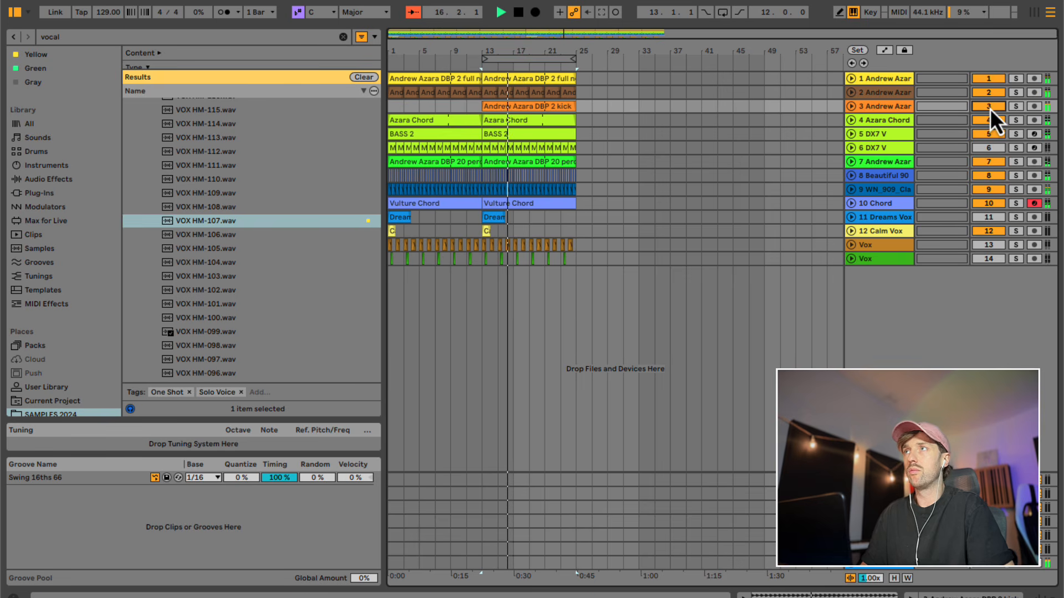
pyautogui.click(990, 107)
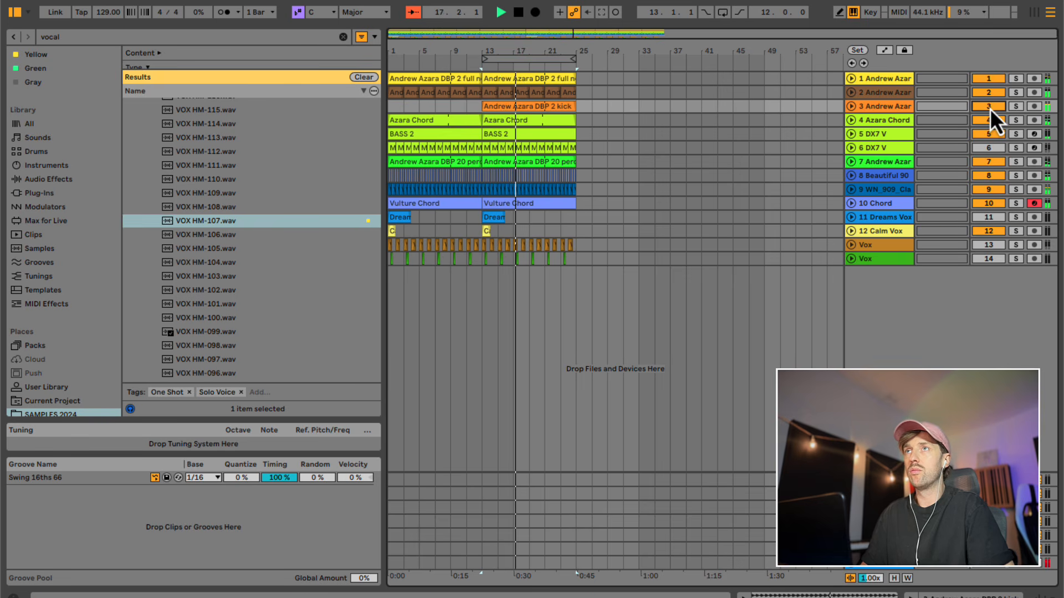
# - Lower the Main track's Auto Filter frequency to about 946 Hz with 31% resonance and raise its Drive to 21%
pyautogui.click(512, 565)
pyautogui.click(991, 596)
pyautogui.moveTo(271, 500); pyautogui.dragTo(187, 505)
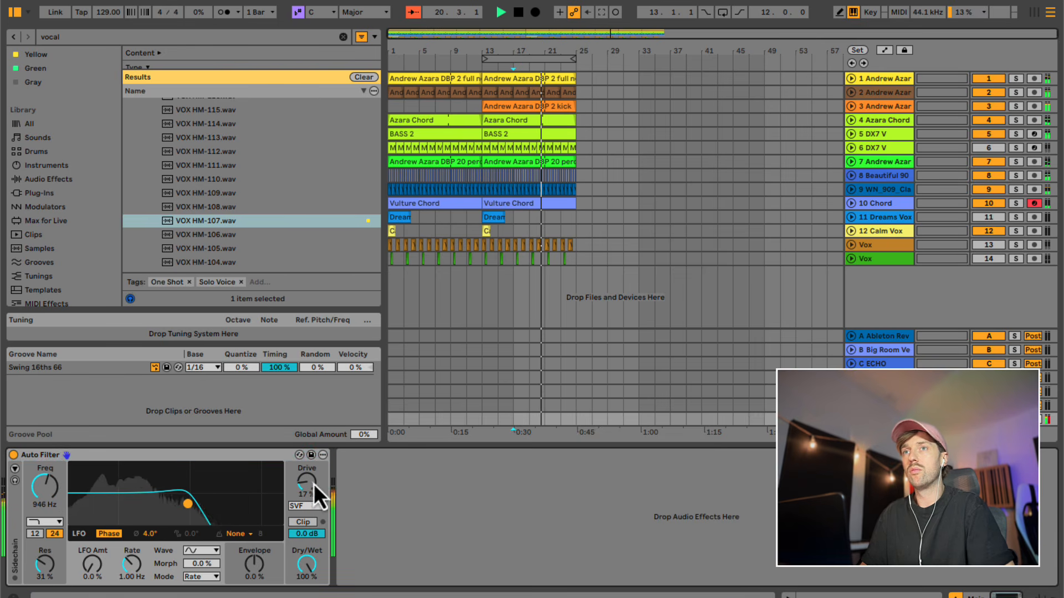
pyautogui.moveTo(305, 484); pyautogui.dragTo(304, 479)
# - Duplicate the Calm Vox clip within both sections so that it also plays at bars 7 and 19
pyautogui.moveTo(528, 231); pyautogui.dragTo(343, 236)
pyautogui.press('super+d')
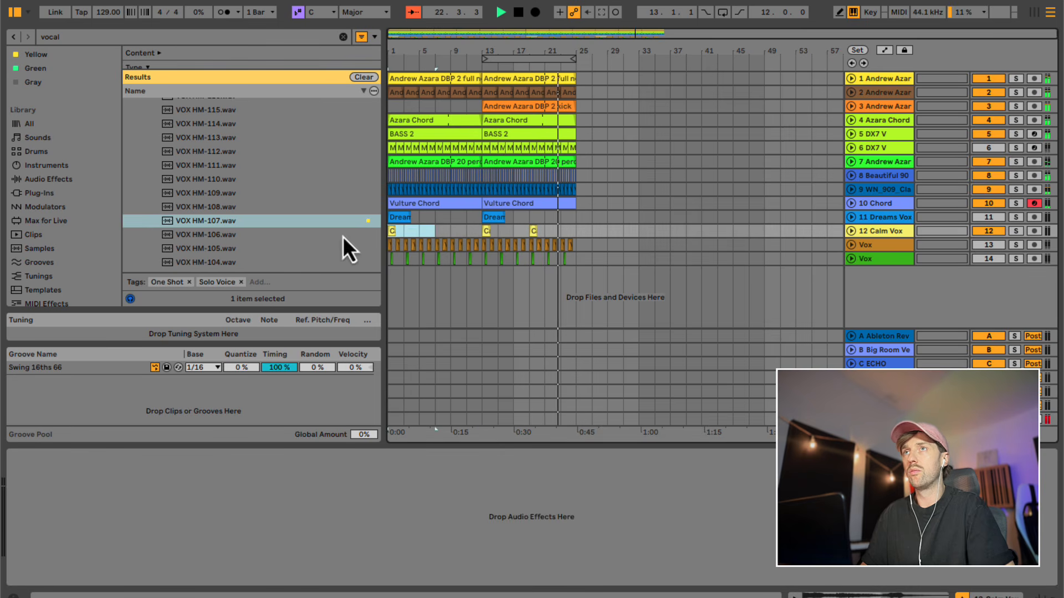
pyautogui.press('super+d')
pyautogui.click(484, 232)
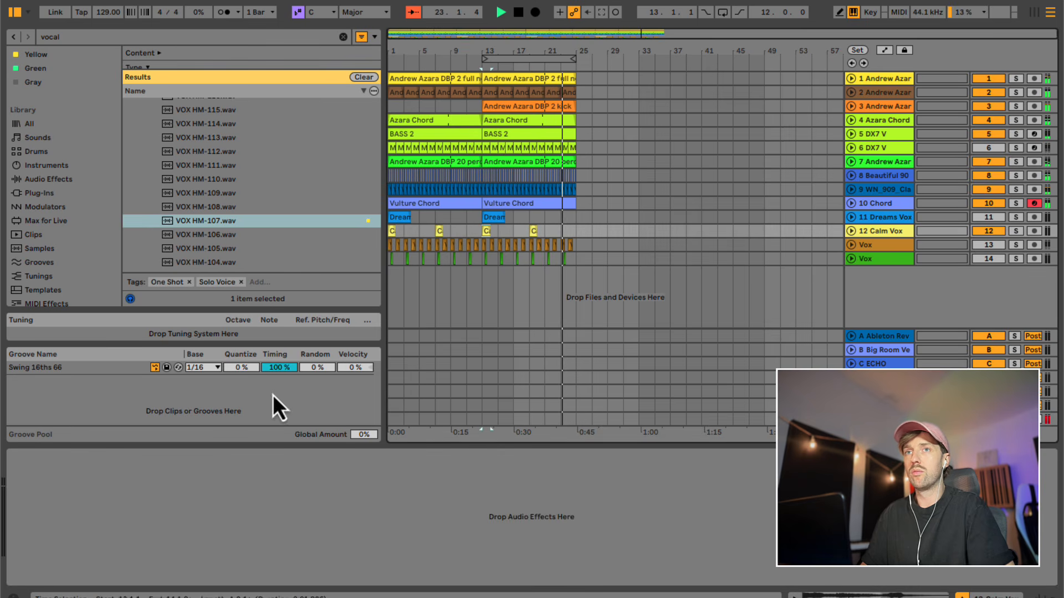
# - Sweep the Main track's Auto Filter down to about 706 Hz during playback and open it back up to 17.7 kHz
pyautogui.click(497, 420)
pyautogui.moveTo(174, 510); pyautogui.dragTo(176, 511)
pyautogui.press('space')
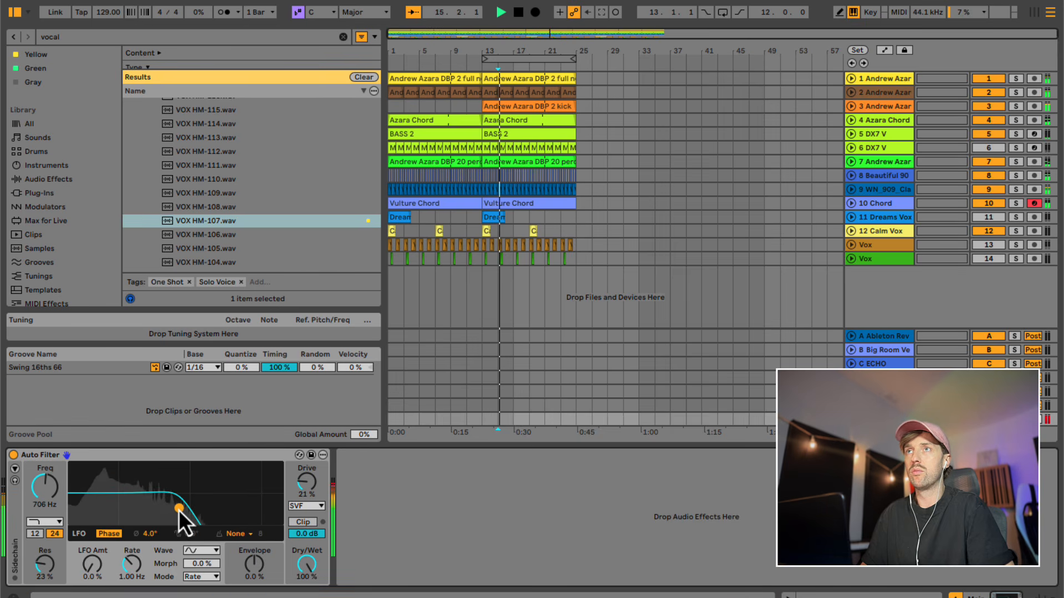
pyautogui.click(487, 232)
pyautogui.click(487, 420)
pyautogui.moveTo(178, 509); pyautogui.dragTo(274, 506)
pyautogui.press('space')
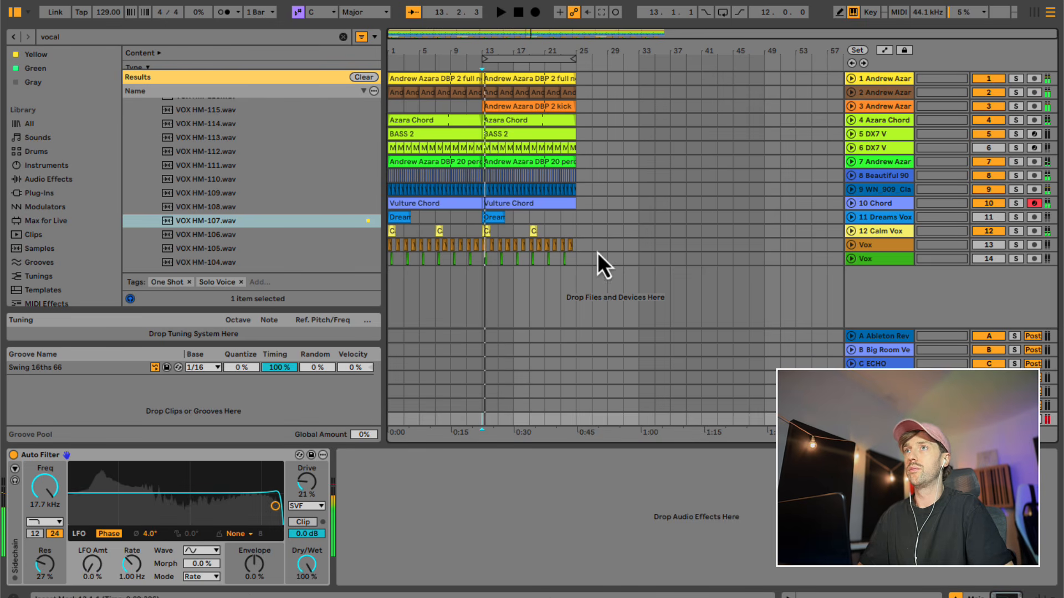
# - Duplicate the 12-bar section from bar 13 to 25 on all tracks repeatedly until the arrangement reaches bar 157
pyautogui.moveTo(577, 259); pyautogui.dragTo(466, 97)
pyautogui.hotkey('ctrl', 'd')
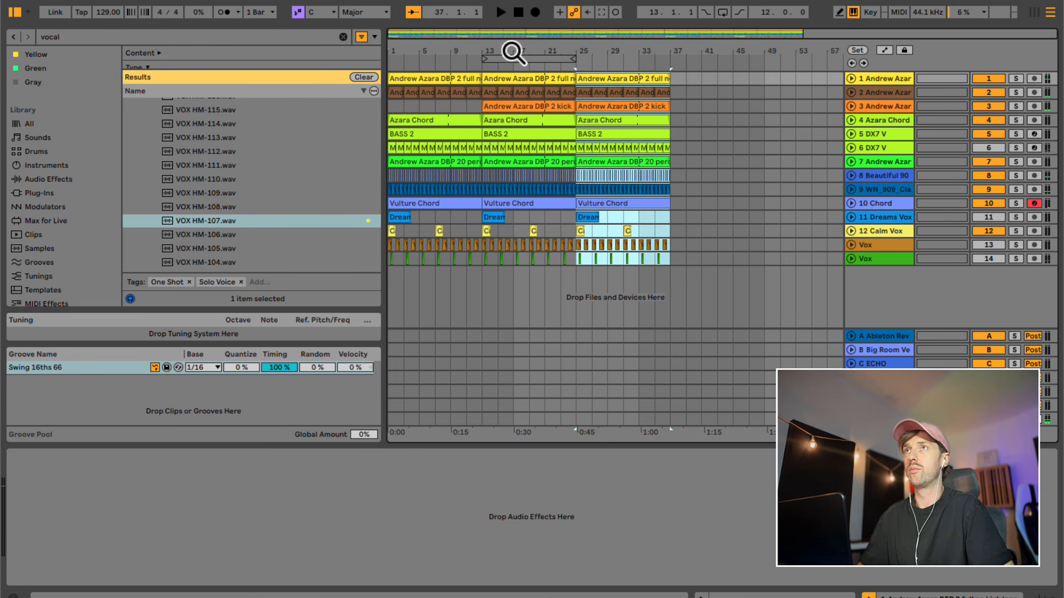
pyautogui.press('super+d')
pyautogui.press('super+d')
pyautogui.moveTo(531, 49); pyautogui.dragTo(577, 50)
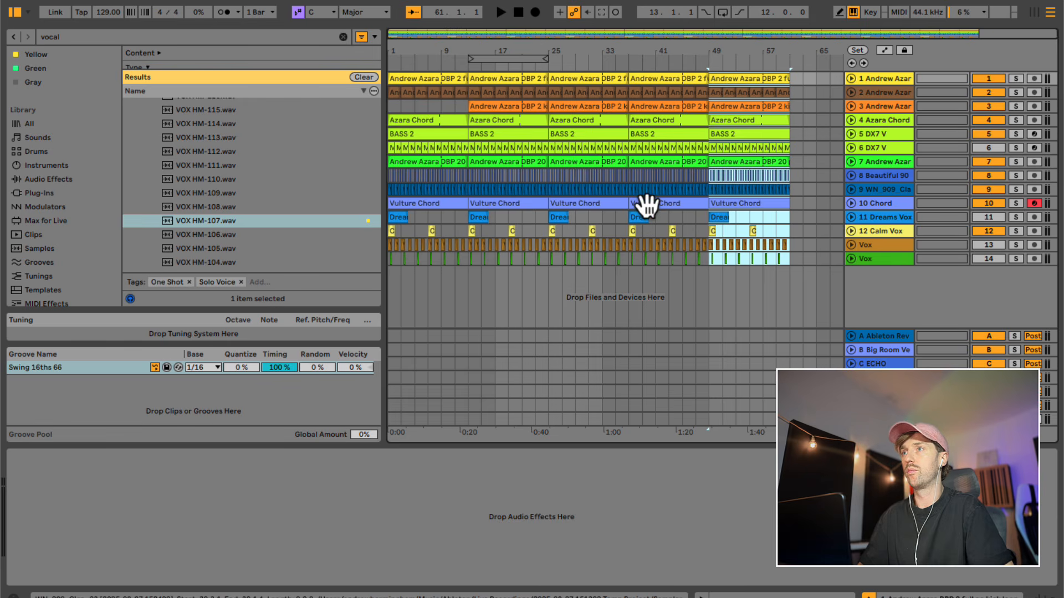
pyautogui.press('super+d')
pyautogui.press('super+d')
pyautogui.press('super+d')
pyautogui.press('super+d')
pyautogui.press('super+d')
pyautogui.press('super+d')
pyautogui.press('super+d')
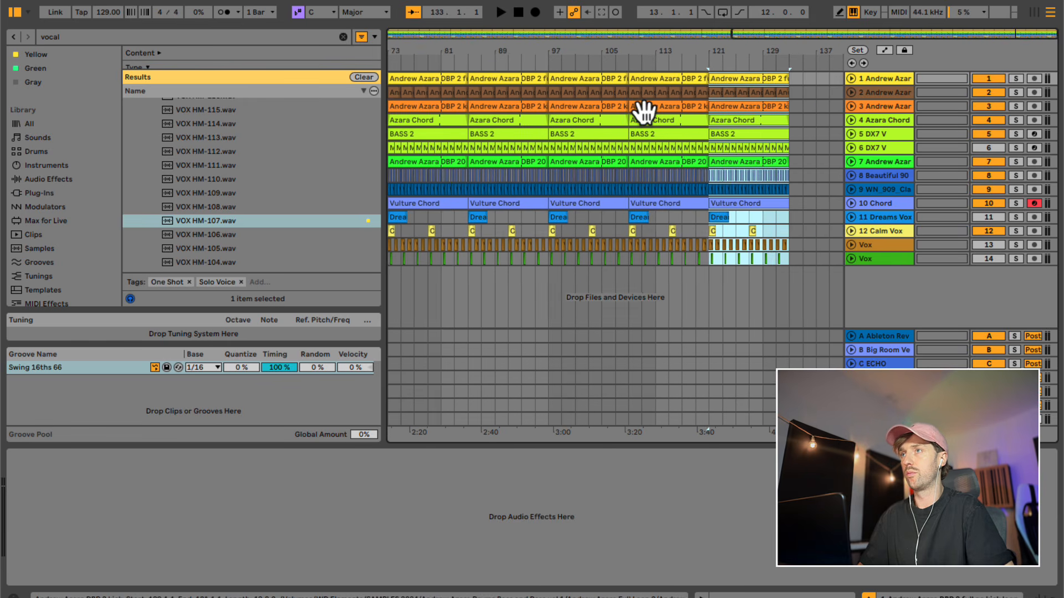
pyautogui.moveTo(627, 48); pyautogui.dragTo(621, 46)
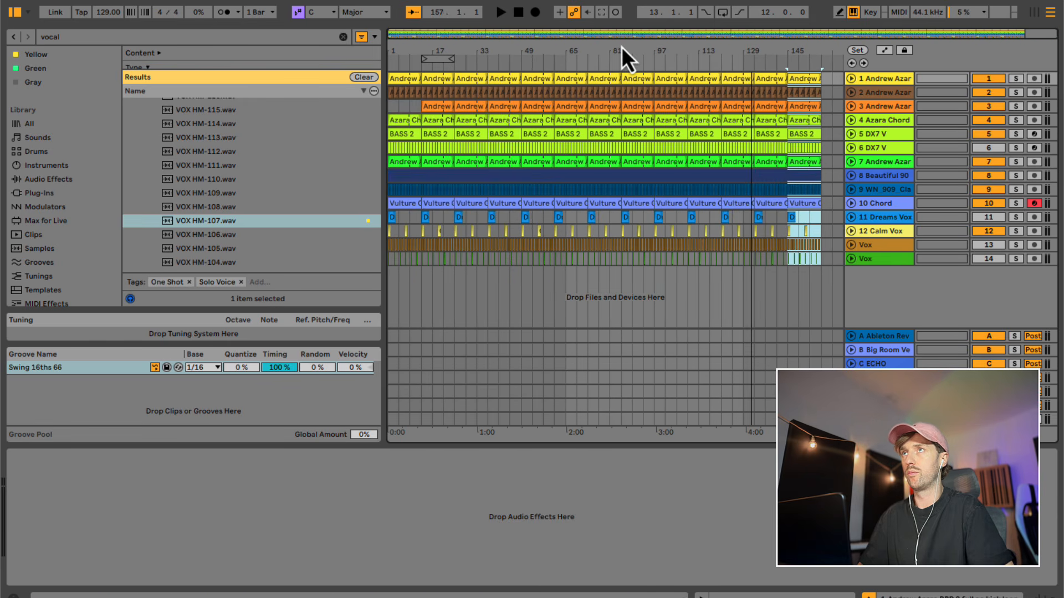
pyautogui.click(670, 258)
# - Delete the two kick clips between bars 61 and 85 to create a breakdown
pyautogui.click(401, 106)
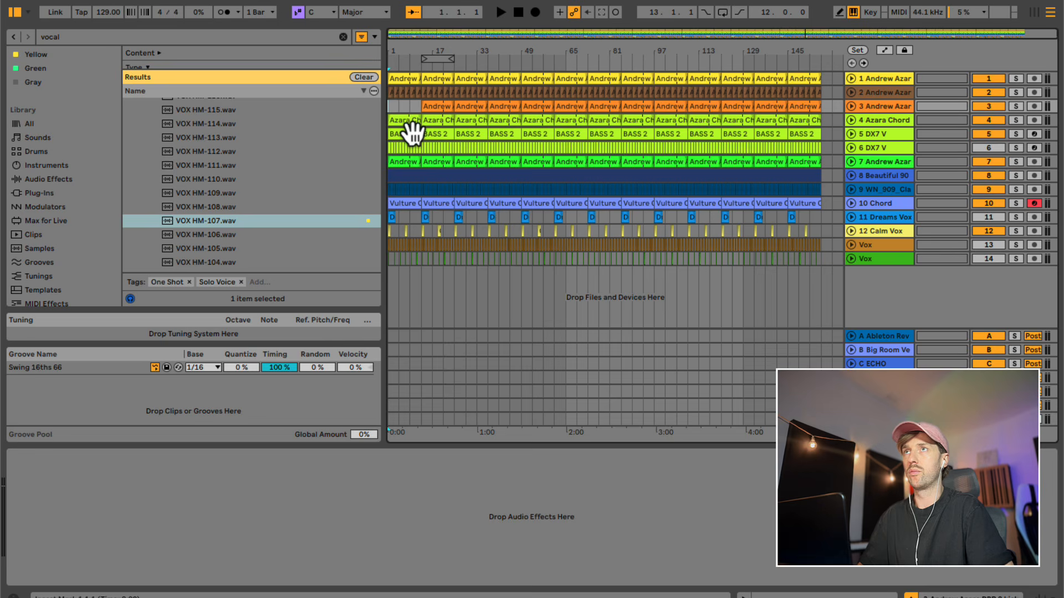
pyautogui.click(580, 108)
pyautogui.scroll(2, 580, 115)
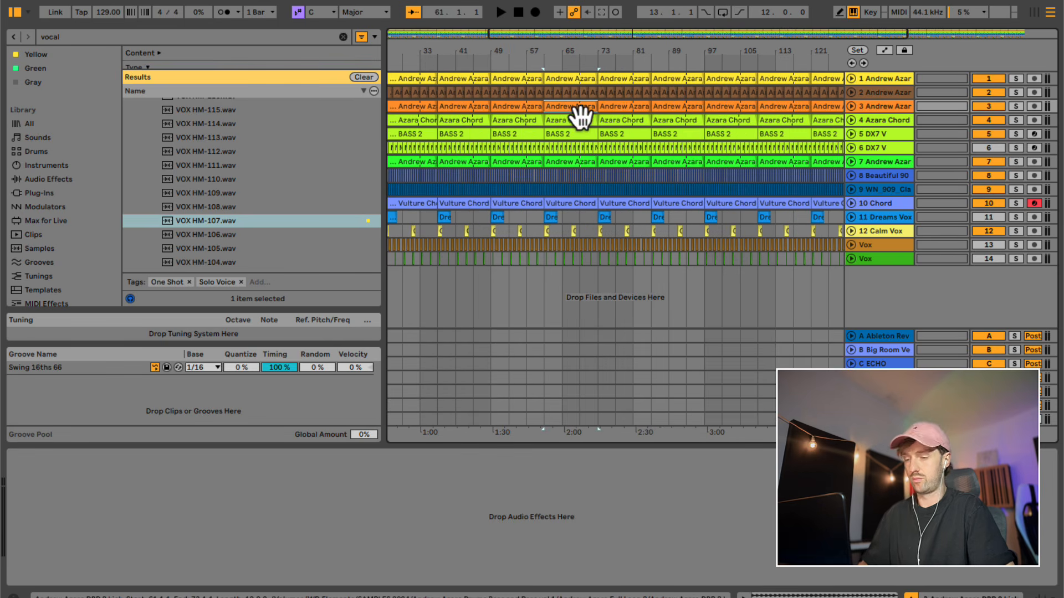
pyautogui.moveTo(570, 44); pyautogui.dragTo(569, 48)
pyautogui.press('Delete')
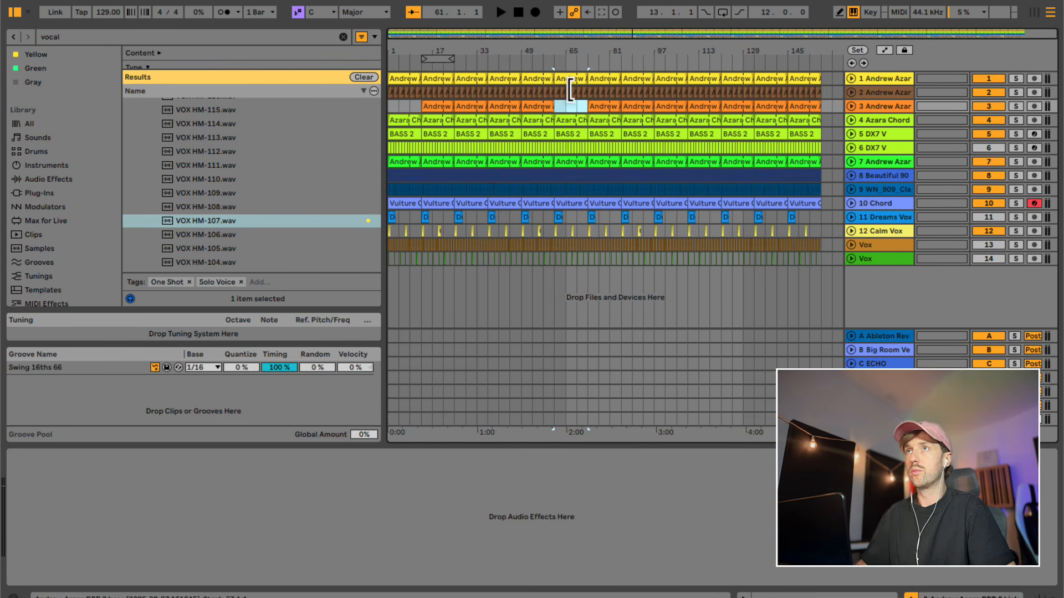
pyautogui.click(606, 111)
pyautogui.press('Delete')
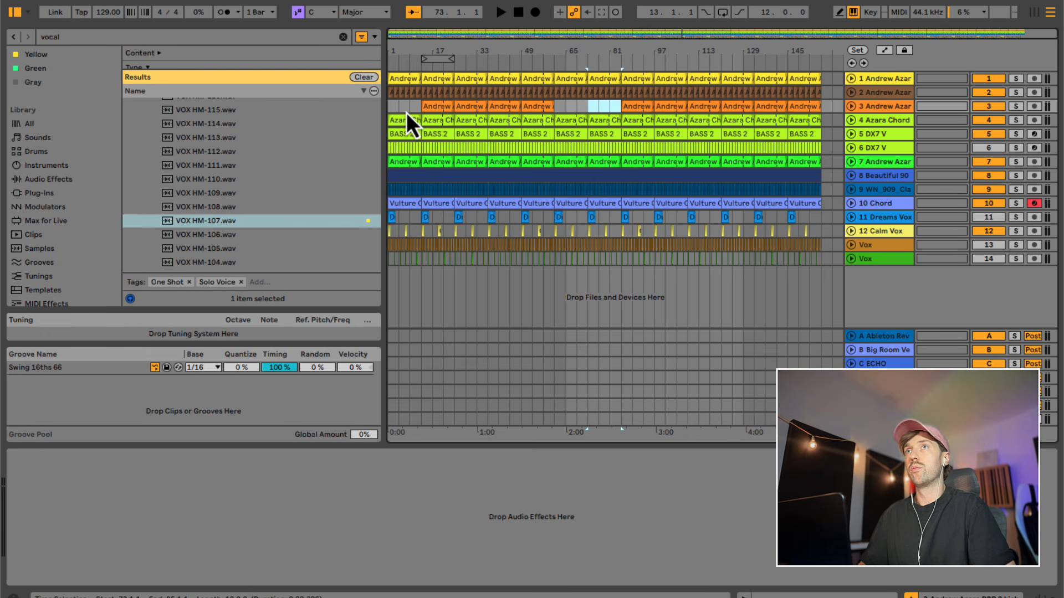
# - Clear tracks 3 to 8 and the Calm Vox clips in bars 1 to 13, and play the intro from bar 1
pyautogui.moveTo(418, 108); pyautogui.dragTo(387, 171)
pyautogui.press('Delete')
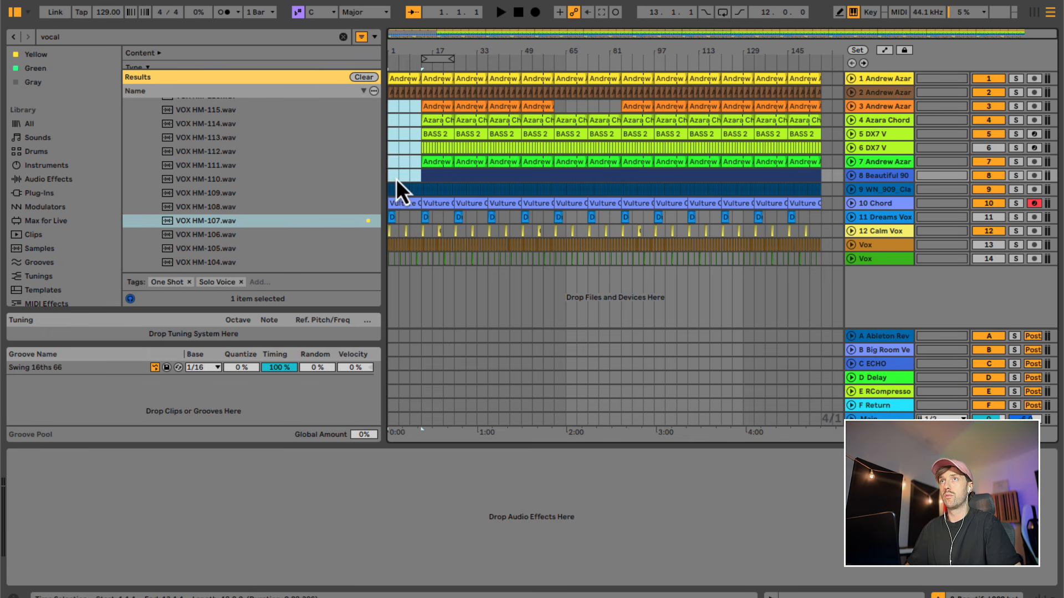
pyautogui.click(388, 175)
pyautogui.press('space')
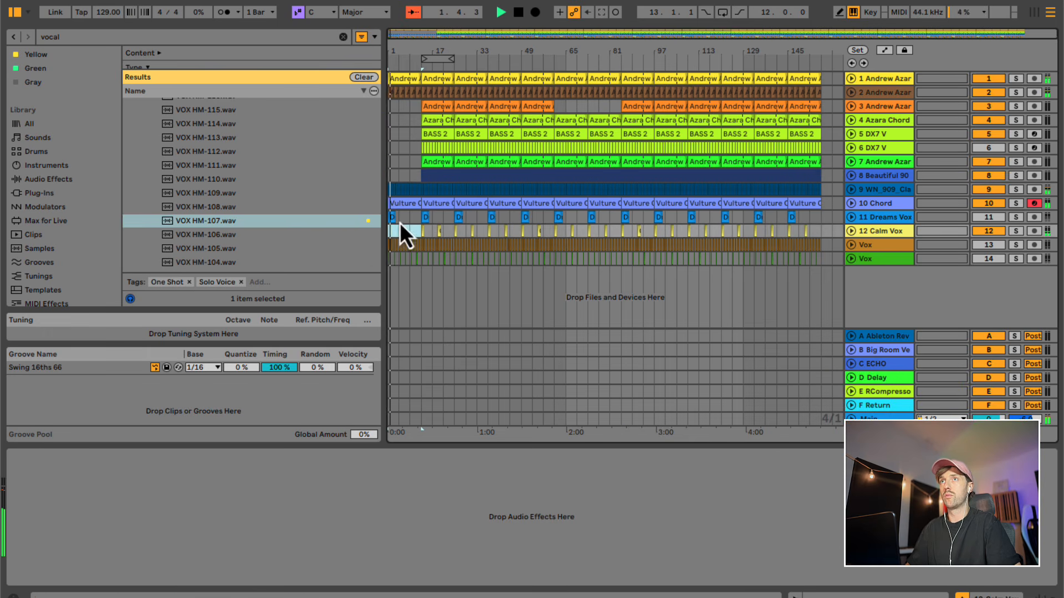
# - Delete the Vulture Chord clips on the Chord track from bar 1 up to bar 61
pyautogui.click(410, 205)
pyautogui.press('Delete')
pyautogui.click(445, 203)
pyautogui.press('Delete')
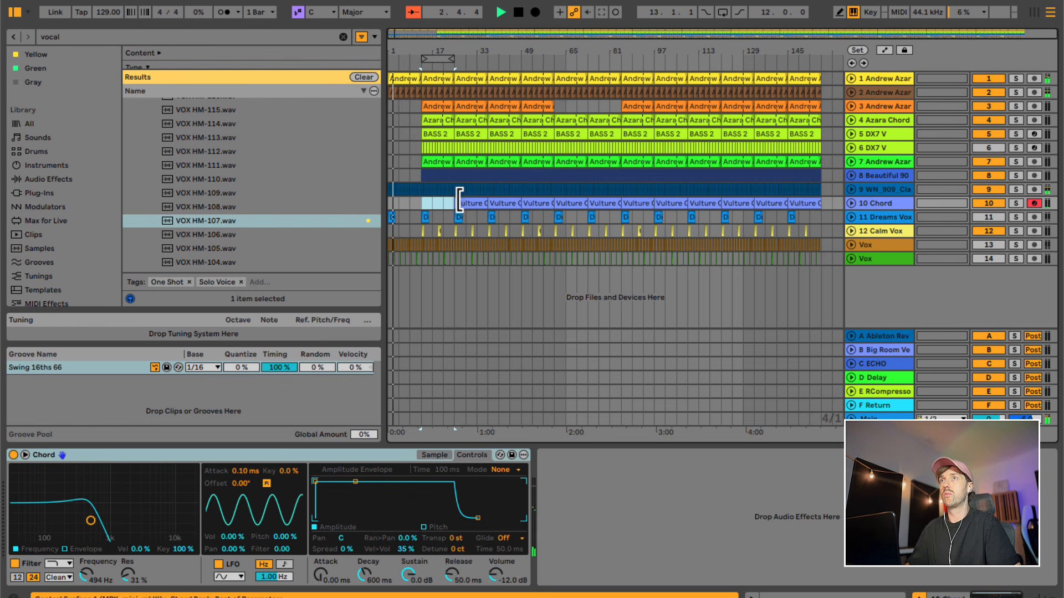
pyautogui.click(460, 204)
pyautogui.press('Delete')
pyautogui.moveTo(490, 204); pyautogui.dragTo(553, 204)
pyautogui.press('Delete')
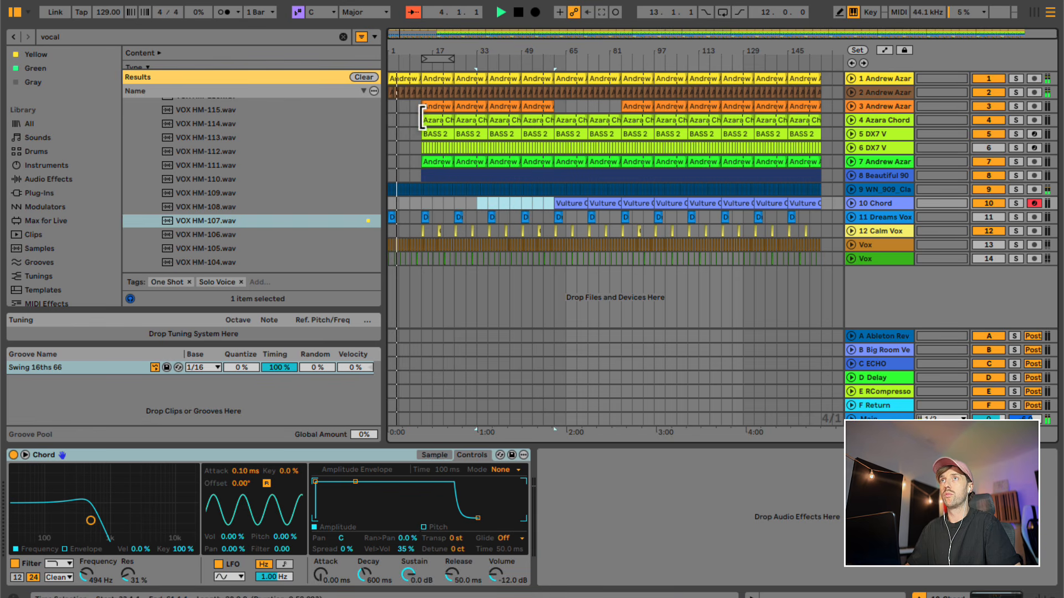
# - Delete the clips on tracks 4, 5 and 6 between bars 13 and 37, and play from bar 13
pyautogui.moveTo(414, 116); pyautogui.dragTo(489, 153)
pyautogui.press('Delete')
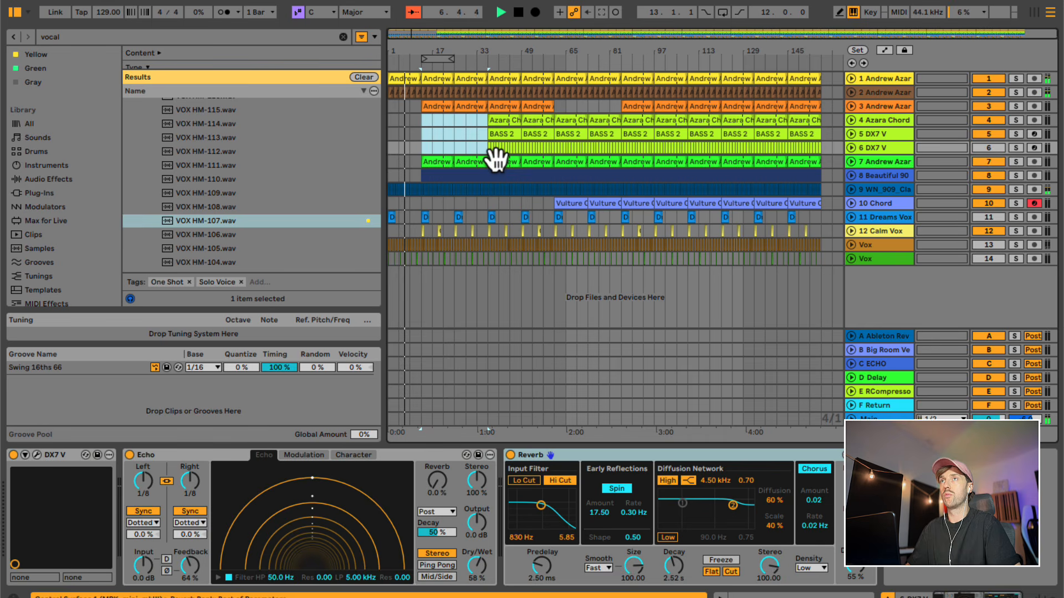
pyautogui.click(416, 112)
pyautogui.press('space')
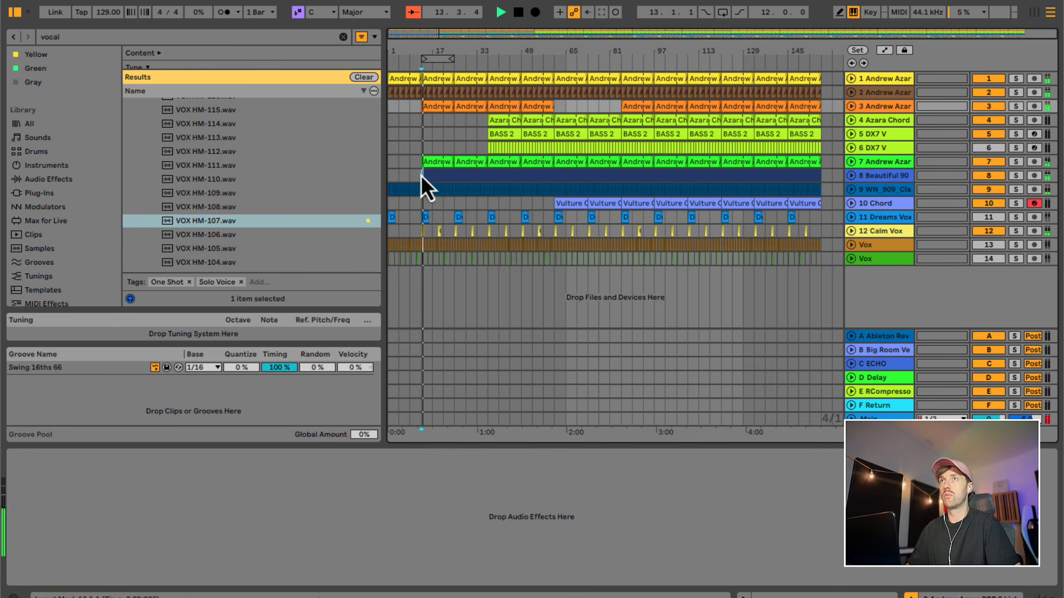
# - Delete the Beautiful 90 clips between bars 13 and 25, and move the 12-bar loop to start at bar 37
pyautogui.moveTo(480, 182); pyautogui.dragTo(486, 182)
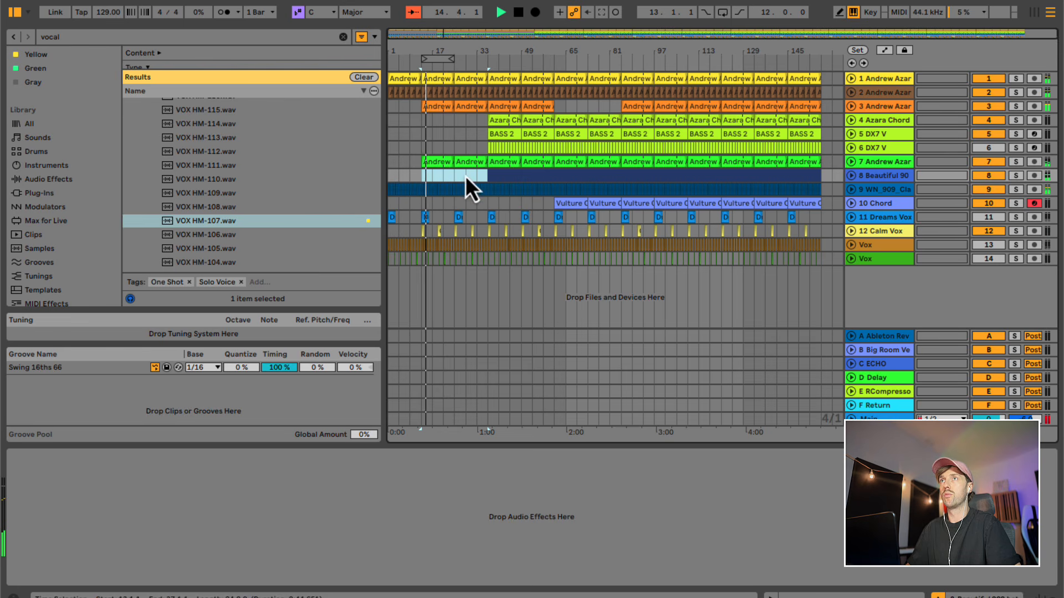
pyautogui.click(434, 178)
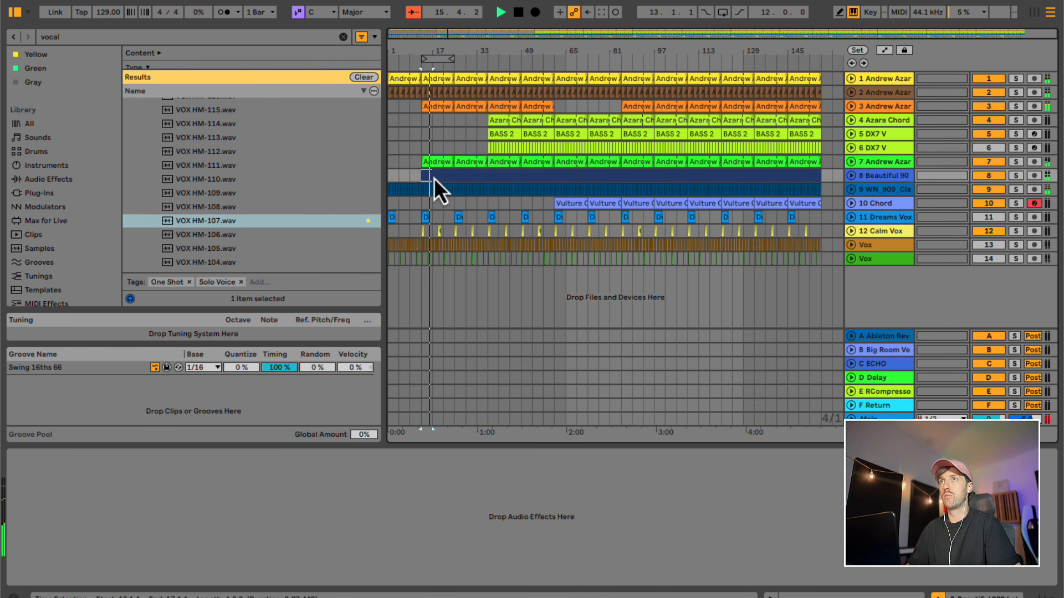
pyautogui.press('Delete')
pyautogui.click(454, 132)
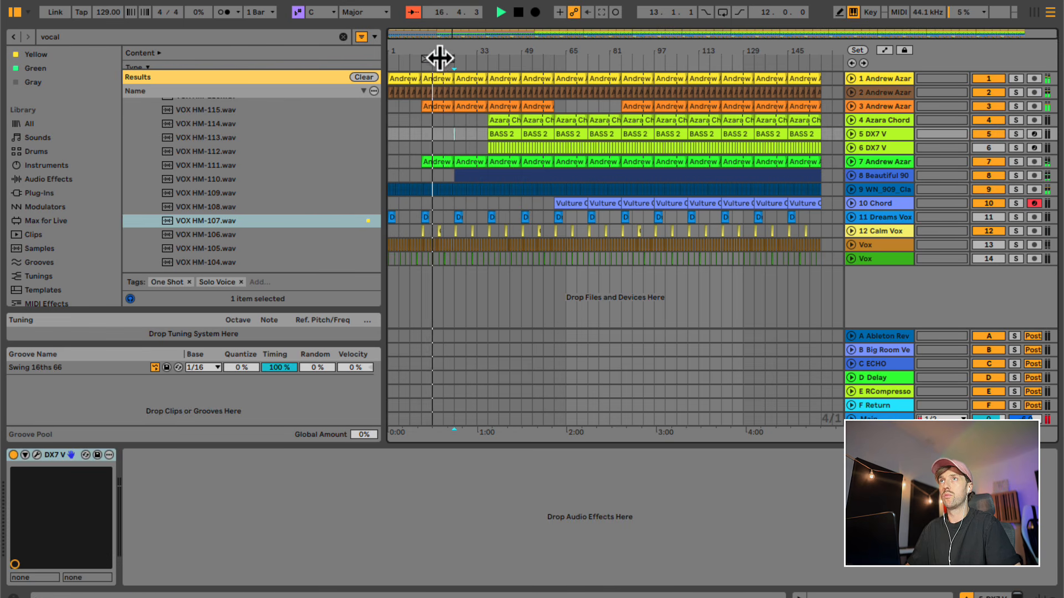
pyautogui.moveTo(439, 57); pyautogui.dragTo(509, 58)
pyautogui.click(477, 120)
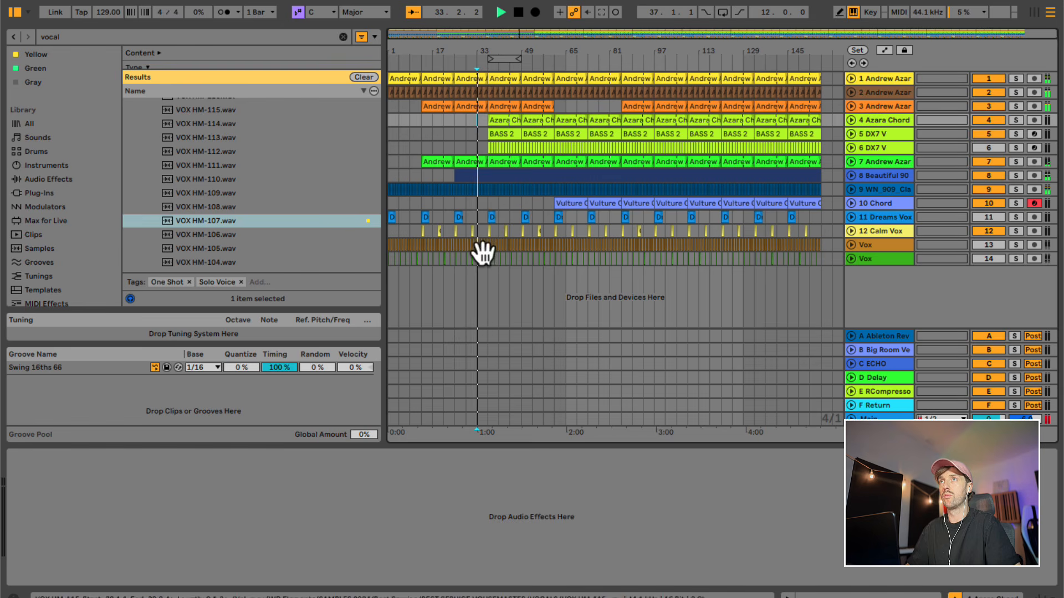
# - Remove the Calm Vox clips between bars 13 and 67 except the one at bar 37, and trim the kick's end just before bar 37
pyautogui.moveTo(443, 237); pyautogui.dragTo(577, 231)
pyautogui.click(478, 107)
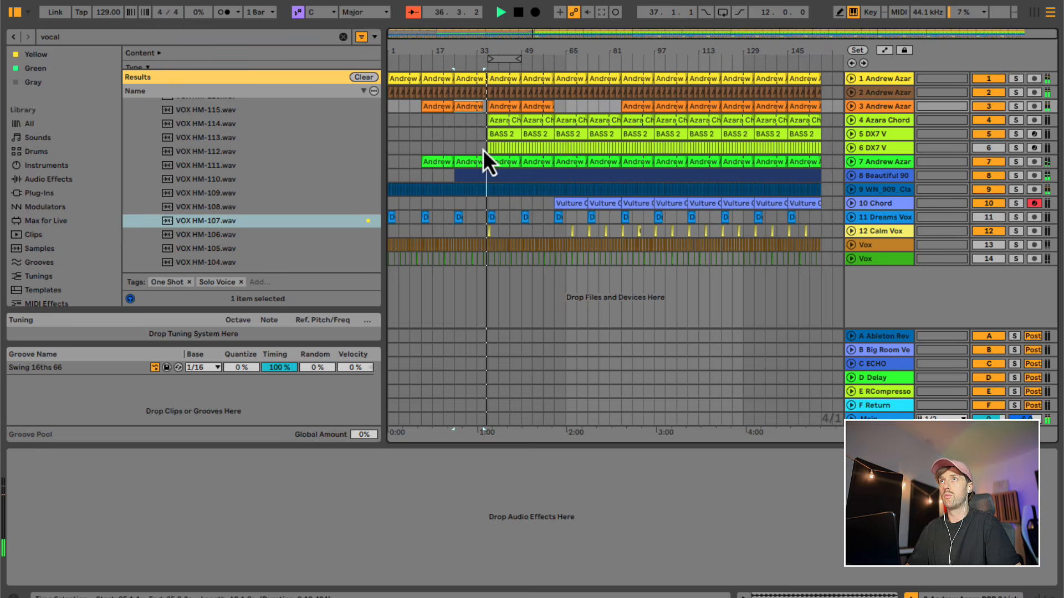
# - Delete the track 6 DX7 V clips and the BASS 2 clips between bars 37 and 61
pyautogui.moveTo(483, 149); pyautogui.dragTo(553, 151)
pyautogui.click(543, 148)
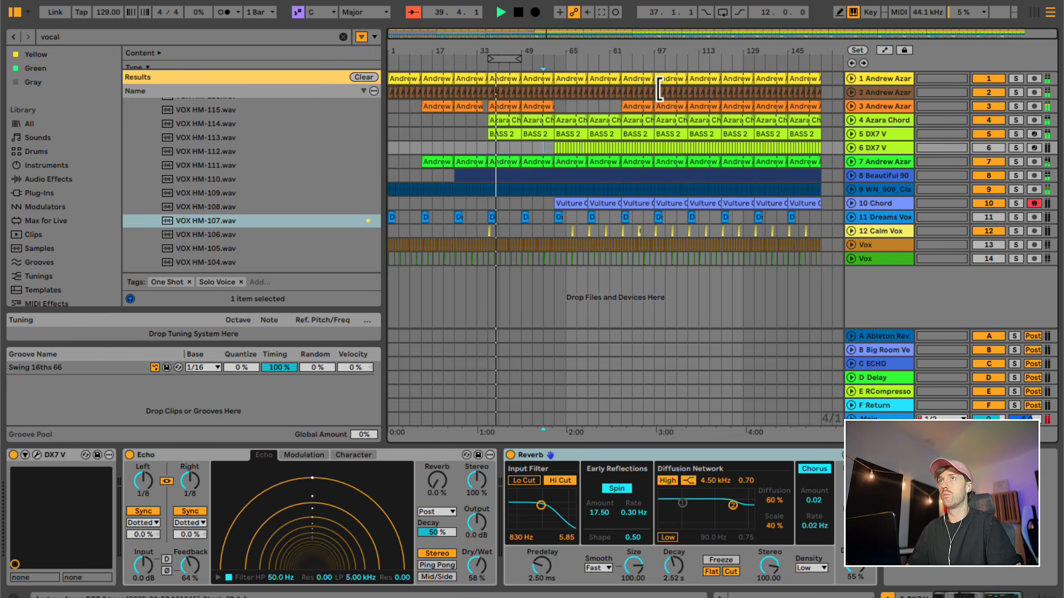
pyautogui.click(512, 134)
pyautogui.press('Delete')
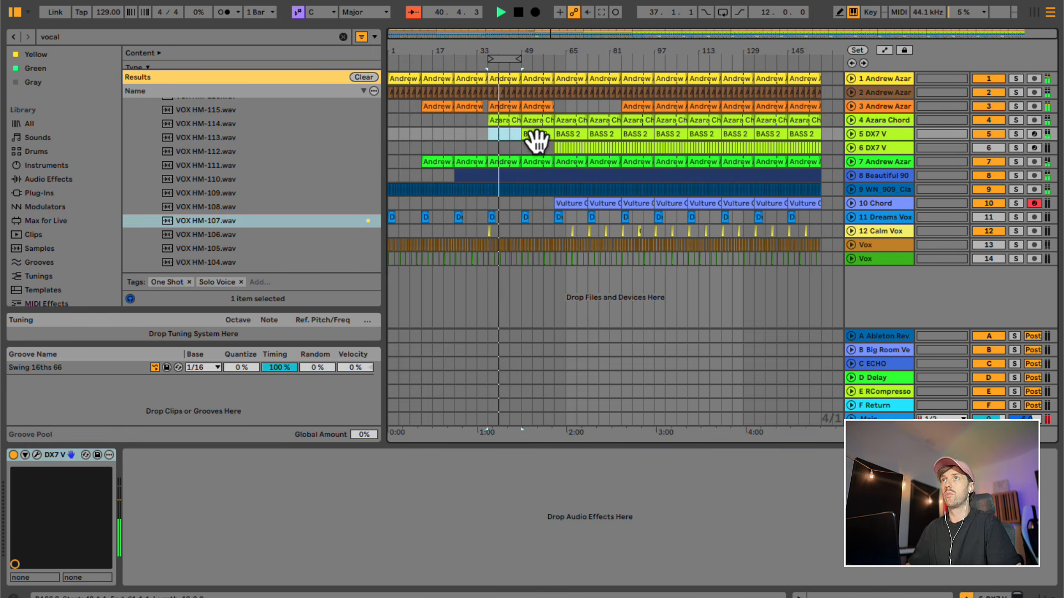
pyautogui.click(530, 134)
pyautogui.press('Delete')
# - Search the audio effects for "fil" and add an Auto Filter to the chord on track 4
pyautogui.click(508, 121)
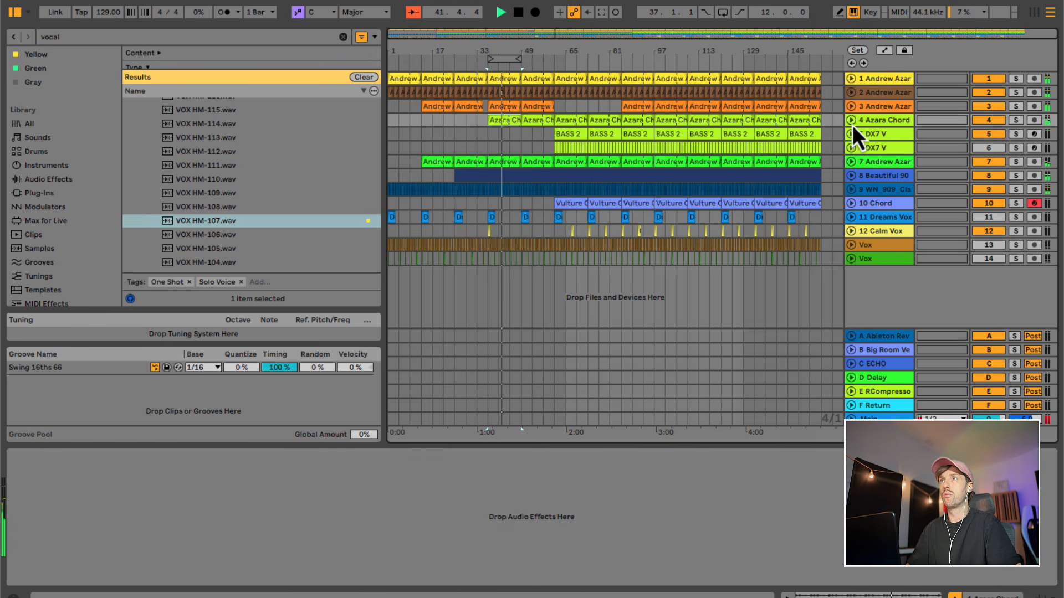
pyautogui.click(851, 121)
pyautogui.click(84, 182)
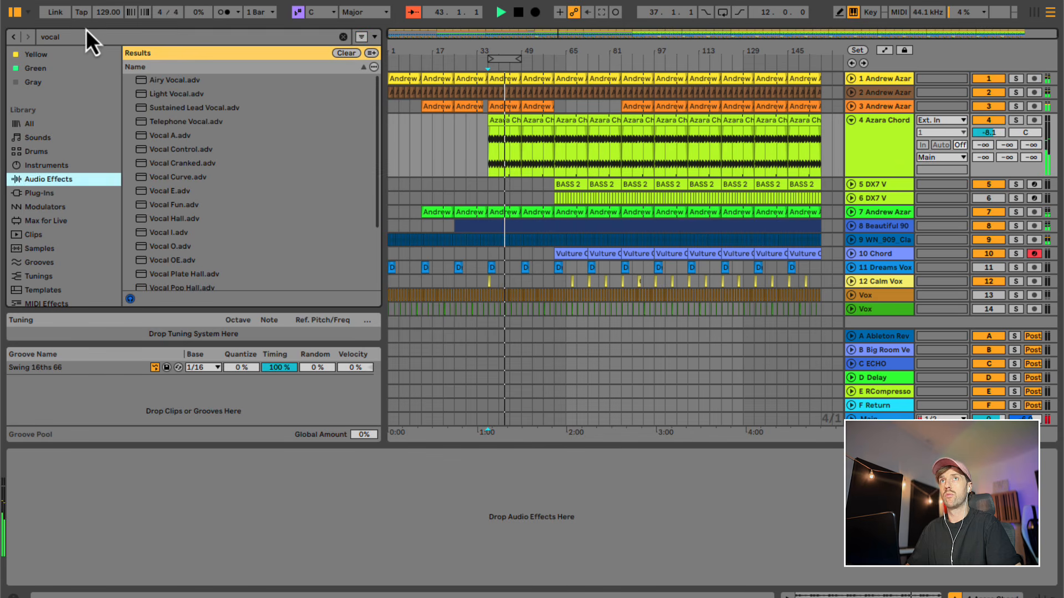
pyautogui.click(85, 35)
pyautogui.write('fil')
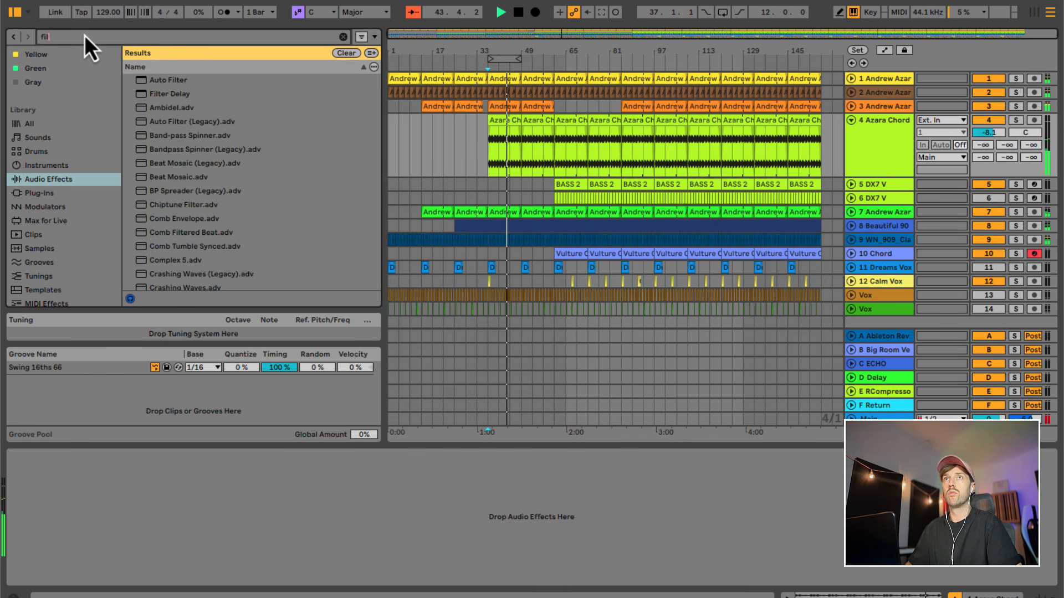
pyautogui.doubleClick(178, 82)
# - Lower the Auto Filter cutoff to 383 Hz and automate its frequency to rise from about bar 33 to bar 57 on track 4
pyautogui.moveTo(197, 505); pyautogui.dragTo(161, 516)
pyautogui.click(43, 494)
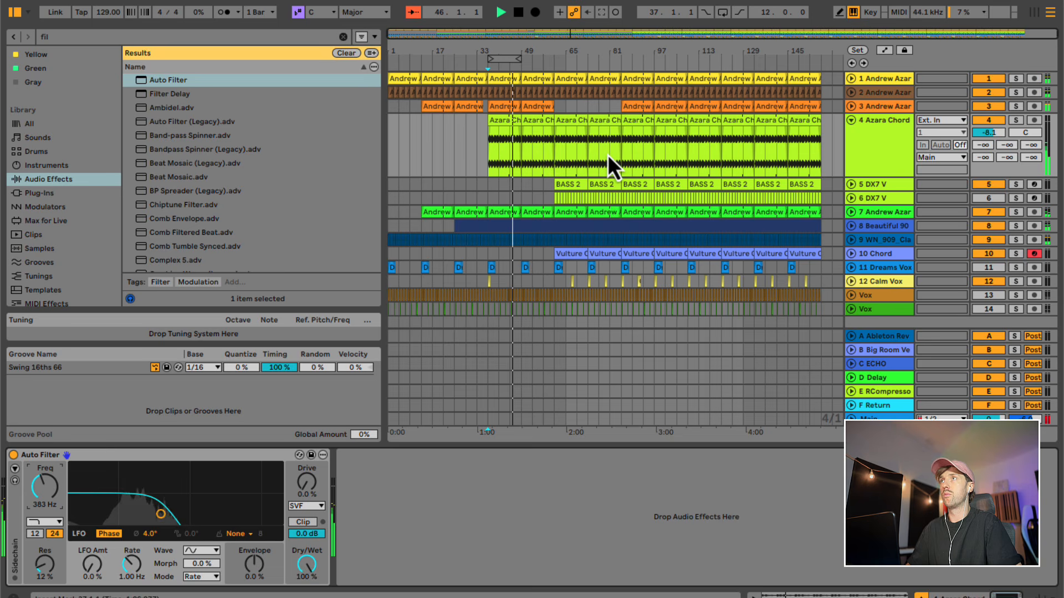
pyautogui.click(885, 50)
pyautogui.click(476, 155)
pyautogui.click(544, 151)
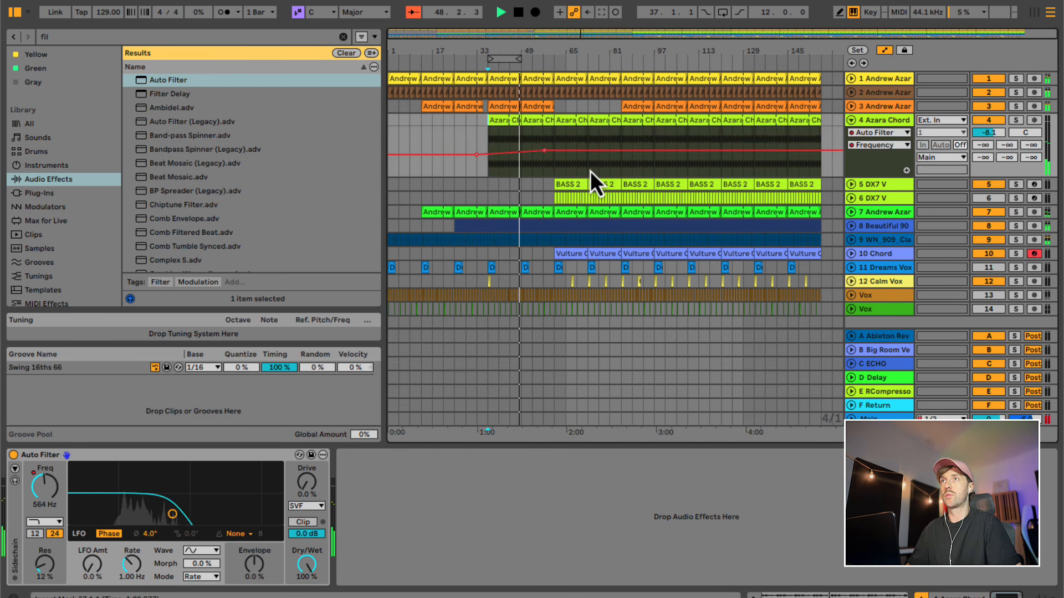
# - Trim the track 3 clip at bar 49 to end at bar 55, and level track 4's filter automation from there at about 1.37 kHz
pyautogui.click(533, 107)
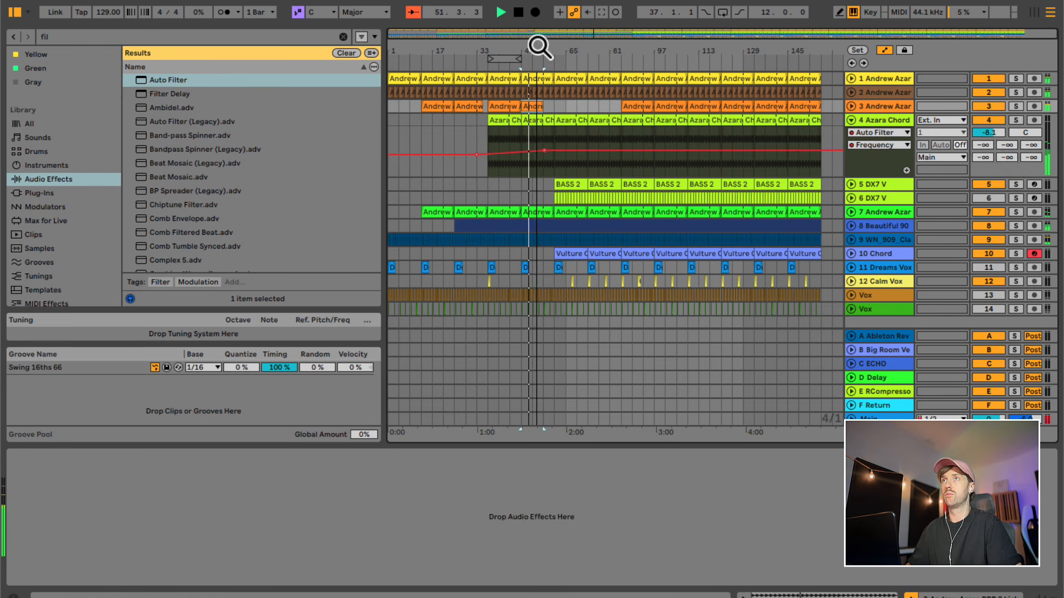
pyautogui.moveTo(537, 45); pyautogui.dragTo(539, 106)
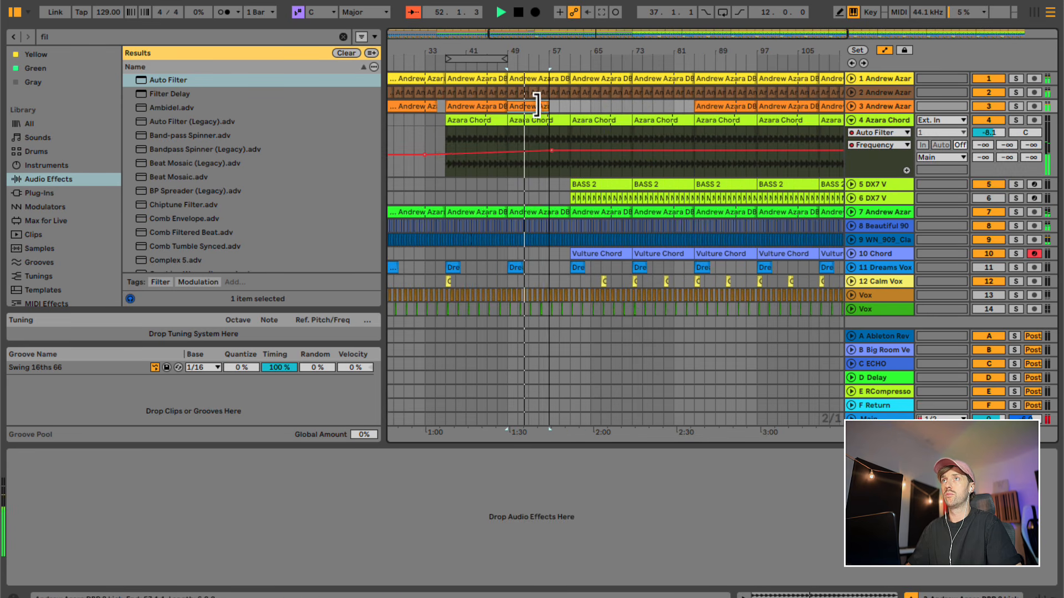
pyautogui.click(538, 148)
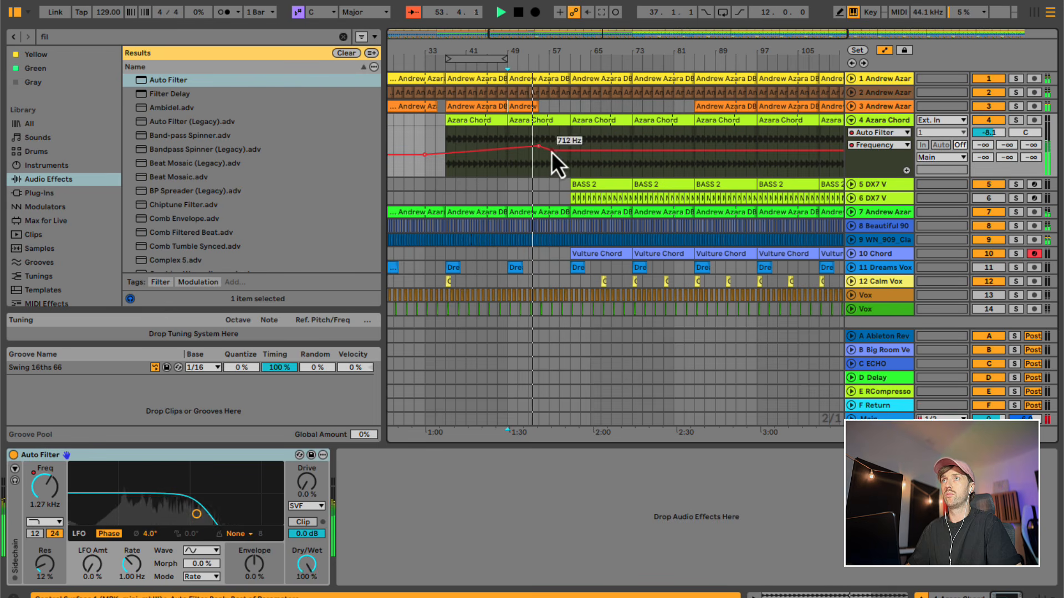
pyautogui.moveTo(550, 154); pyautogui.dragTo(579, 146)
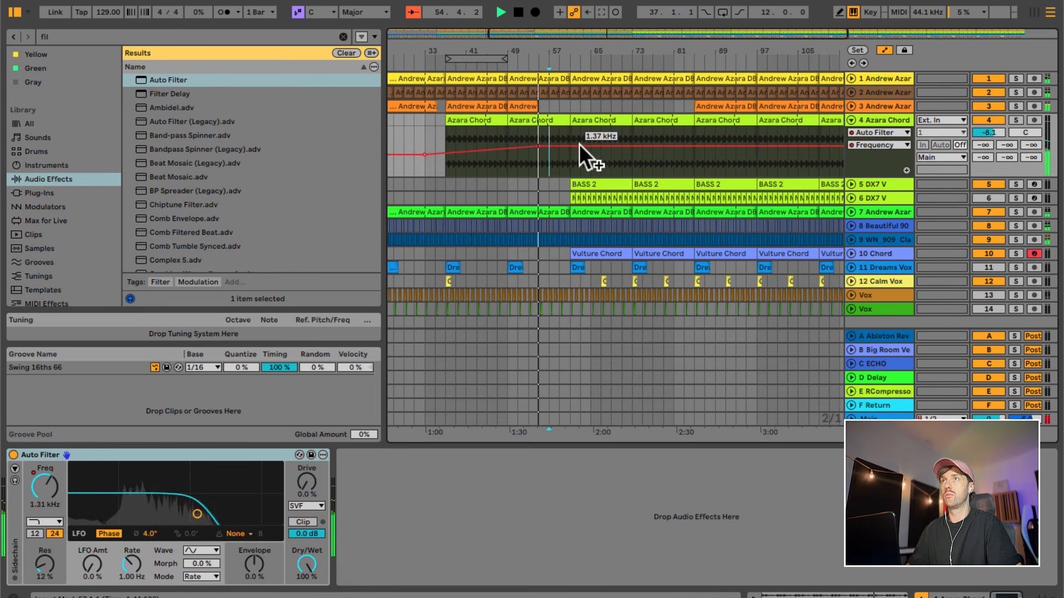
# - Copy the track 3 clip from bar 37 to bar 61 and duplicate it once to bar 73
pyautogui.moveTo(560, 57); pyautogui.dragTo(559, 208)
pyautogui.click(564, 195)
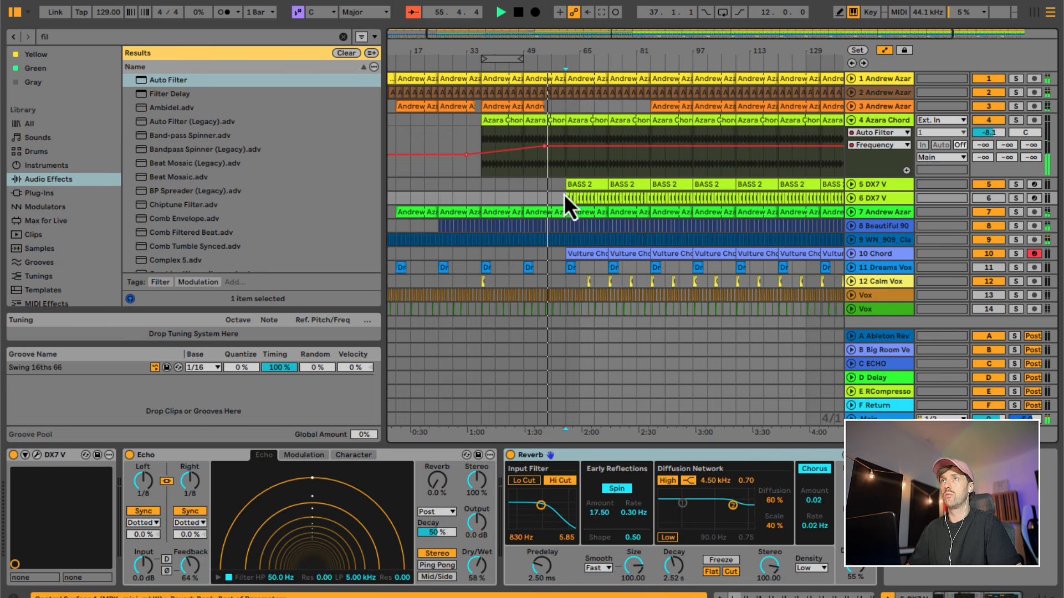
pyautogui.click(511, 108)
pyautogui.press('super+c')
pyautogui.click(565, 111)
pyautogui.press('super+v')
pyautogui.press('super+d')
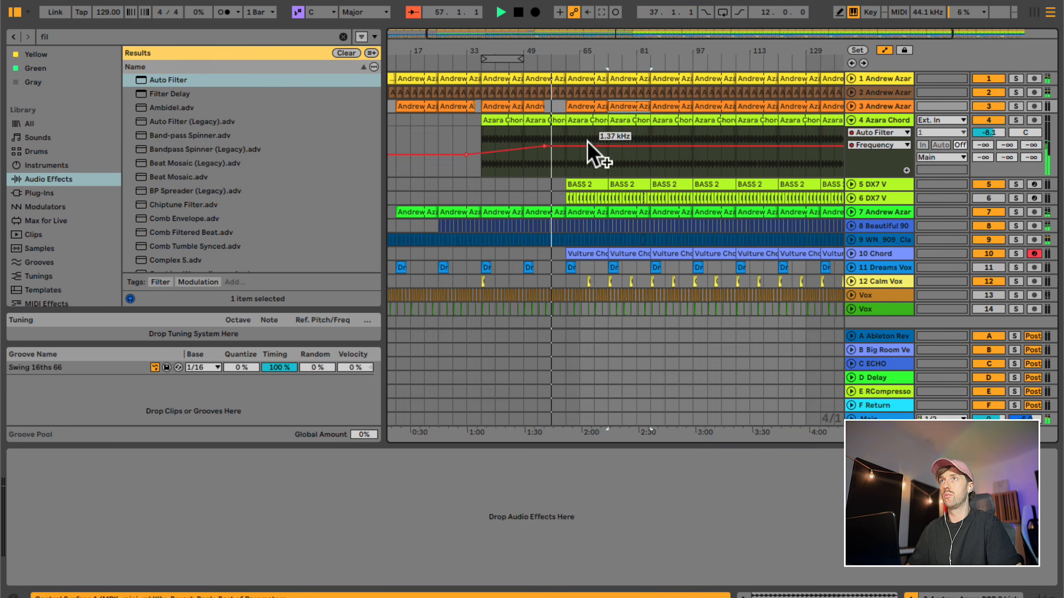
# - Copy the Calm Vox clip from bar 37 to bar 61 and delete the other Calm Vox clips up to bar 105
pyautogui.click(560, 169)
pyautogui.click(562, 199)
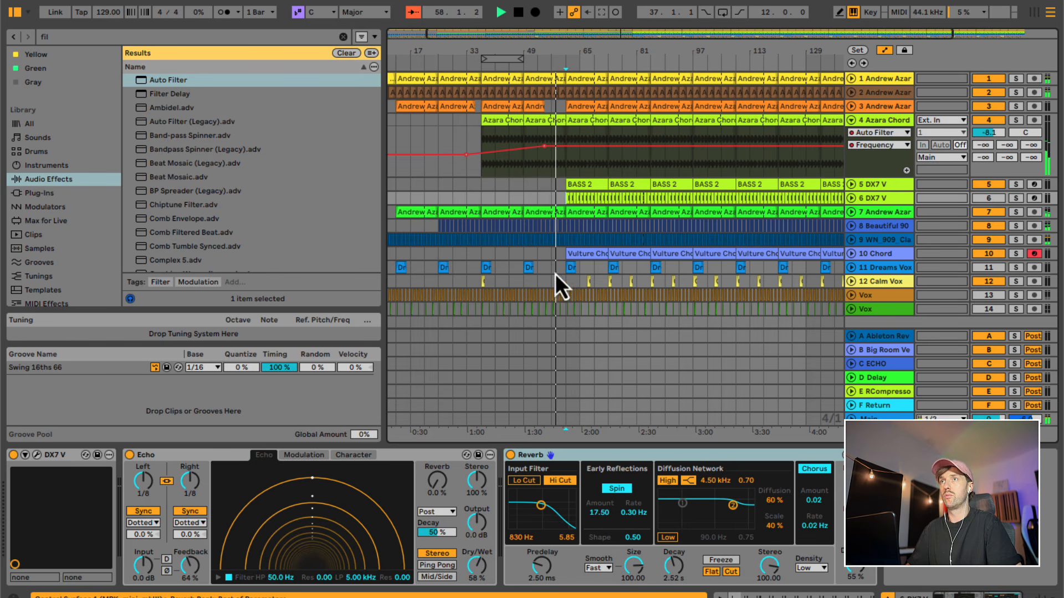
pyautogui.moveTo(547, 281); pyautogui.dragTo(510, 283)
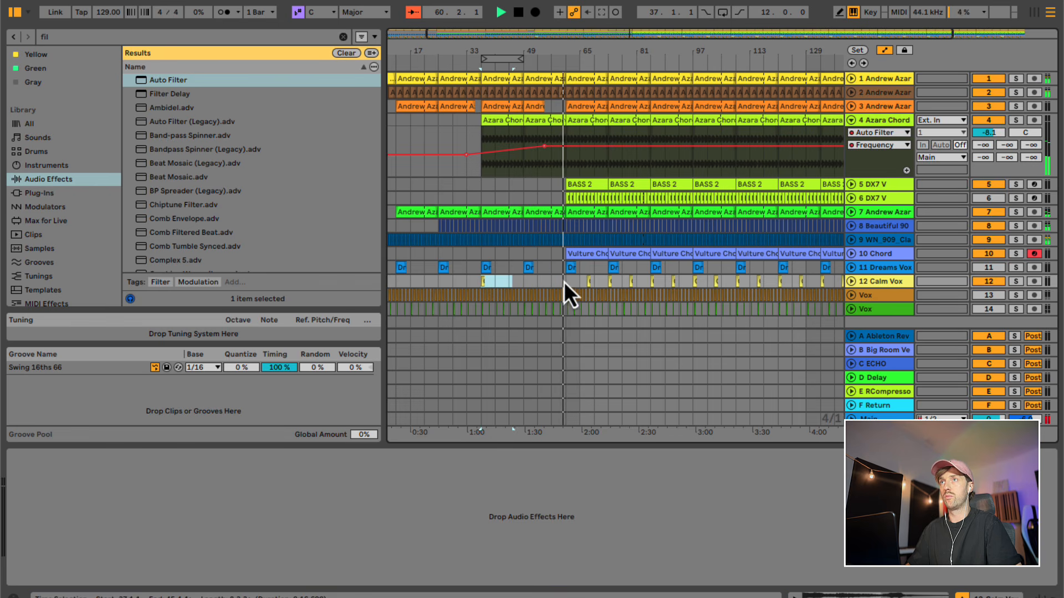
pyautogui.moveTo(575, 282); pyautogui.dragTo(728, 282)
pyautogui.press('Delete')
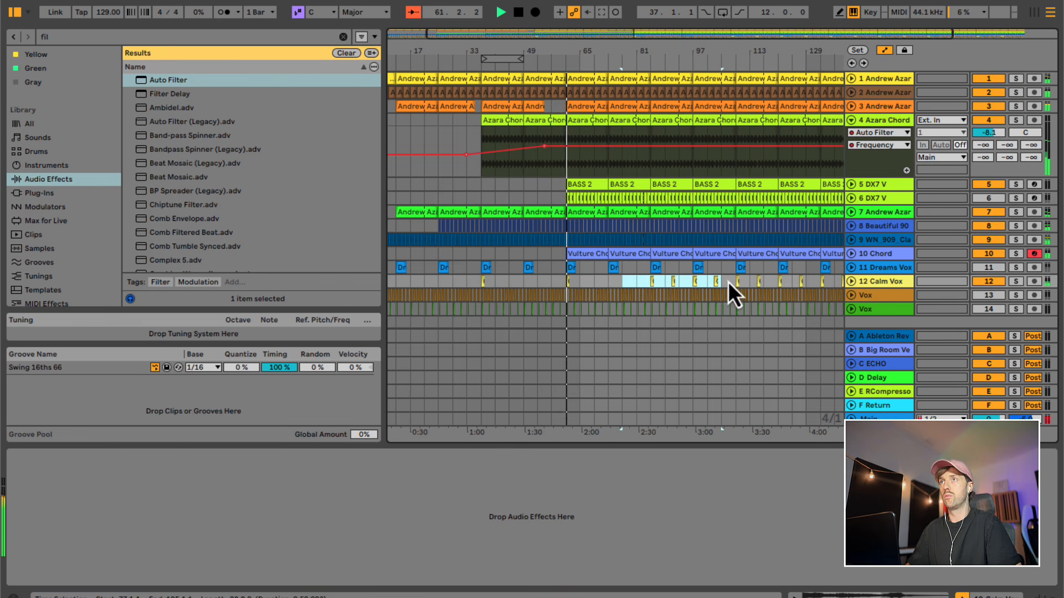
pyautogui.press('Delete')
# - Inspect the notes of the Vulture Chord clip at bar 61, and expand the track 5 DX7 V and track 10 Chord lanes
pyautogui.click(587, 255)
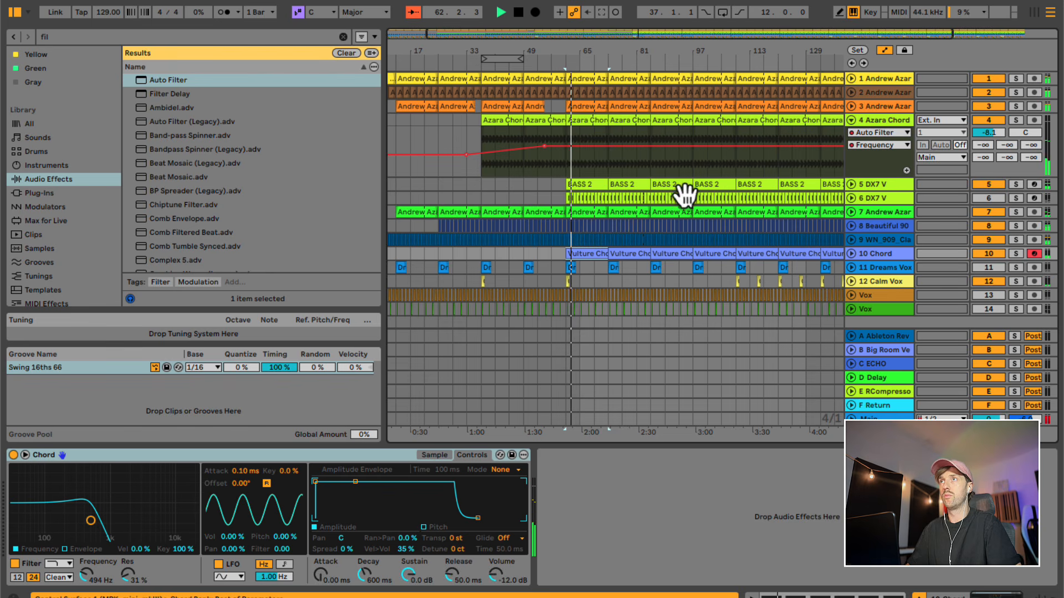
pyautogui.click(851, 184)
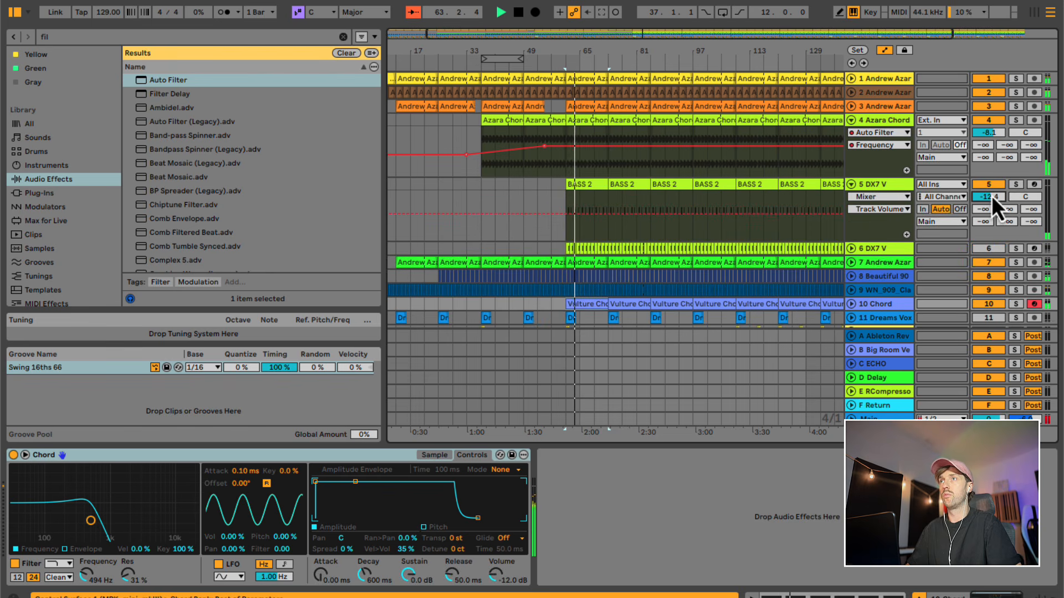
pyautogui.scroll(-3, 745, 242)
pyautogui.doubleClick(601, 234)
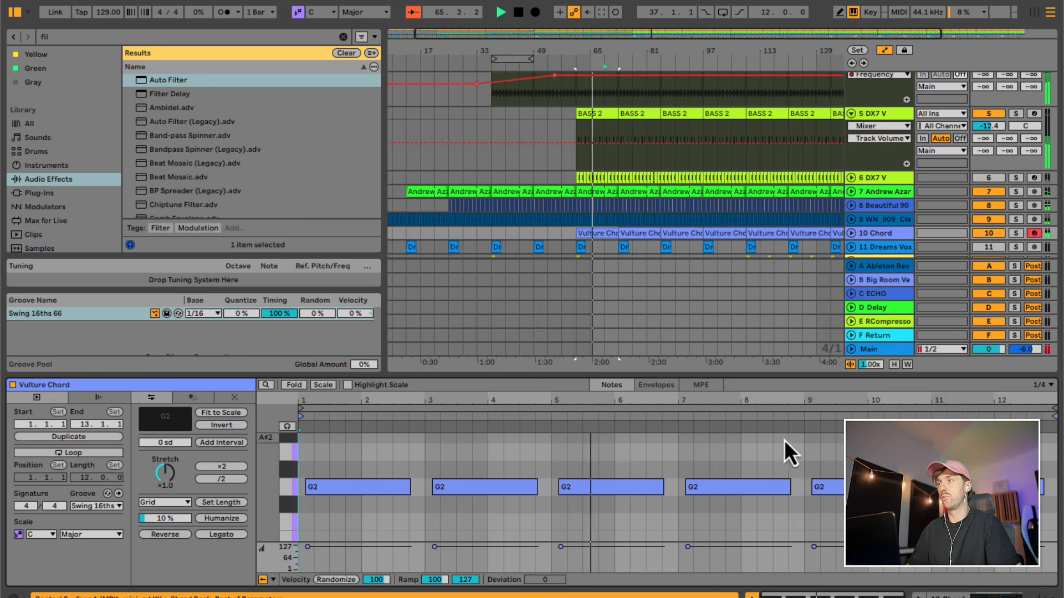
pyautogui.hotkey('shift', 'Tab')
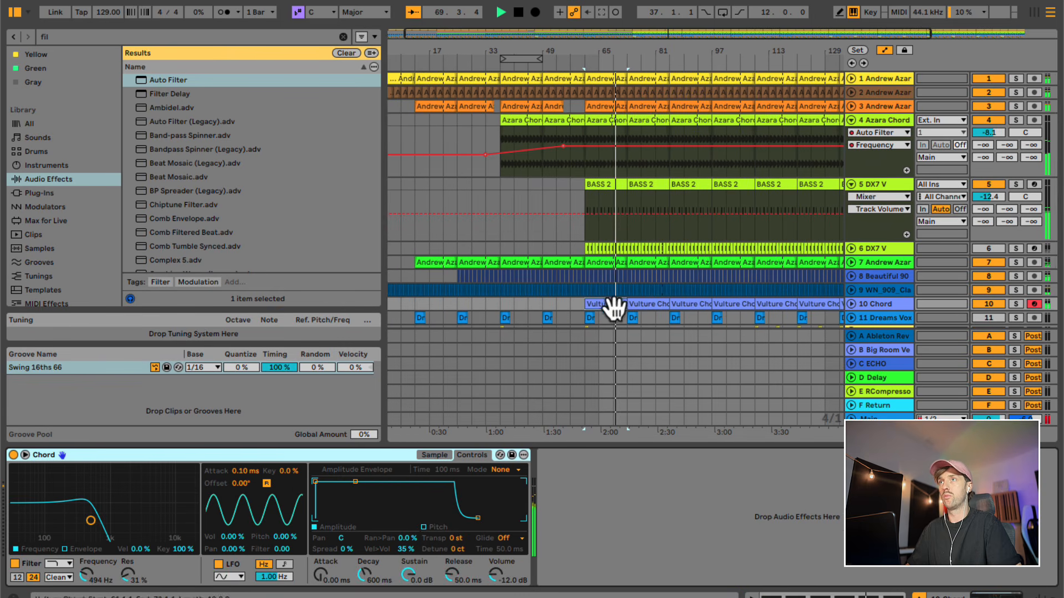
pyautogui.click(851, 304)
pyautogui.moveTo(587, 303); pyautogui.dragTo(600, 263)
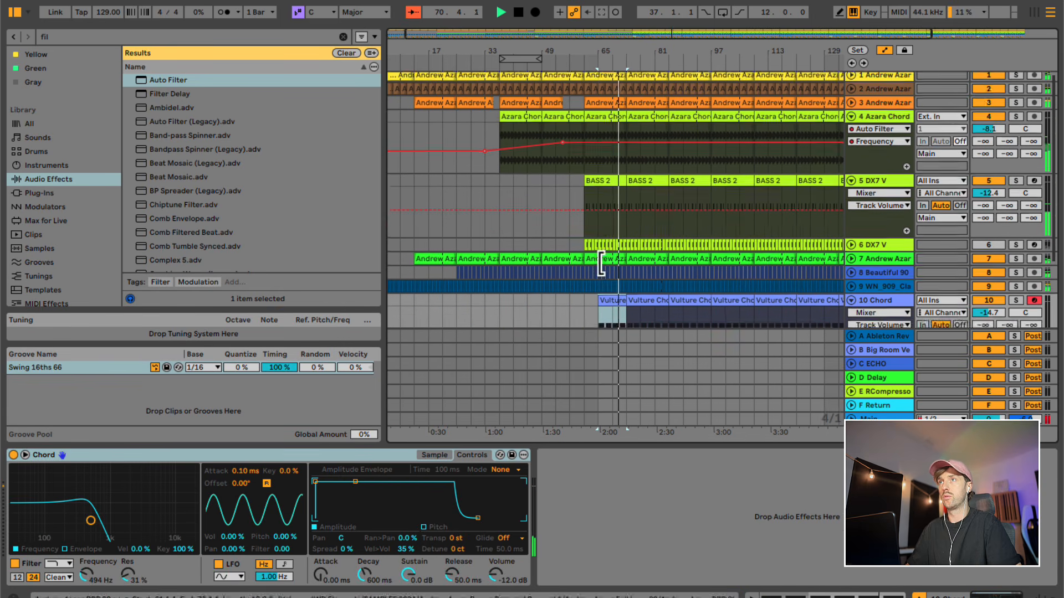
pyautogui.scroll(-4, 600, 260)
pyautogui.moveTo(600, 192); pyautogui.dragTo(586, 193)
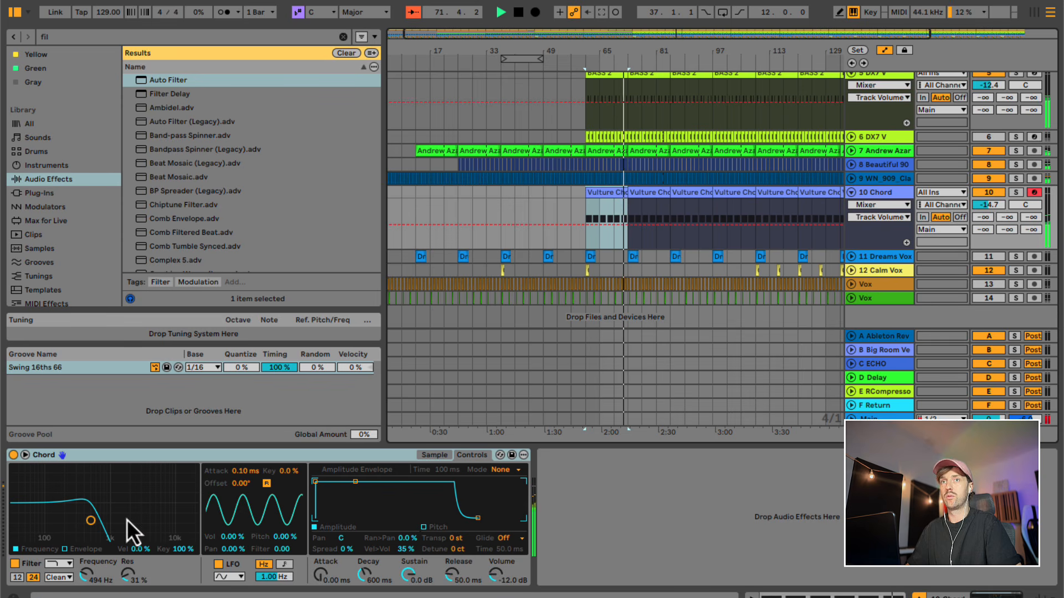
# - Lower the Chord's filter frequency to about 405 Hz and automate it to rise from about 248 Hz near bar 53 until about bar 88
pyautogui.click(86, 574)
pyautogui.click(558, 225)
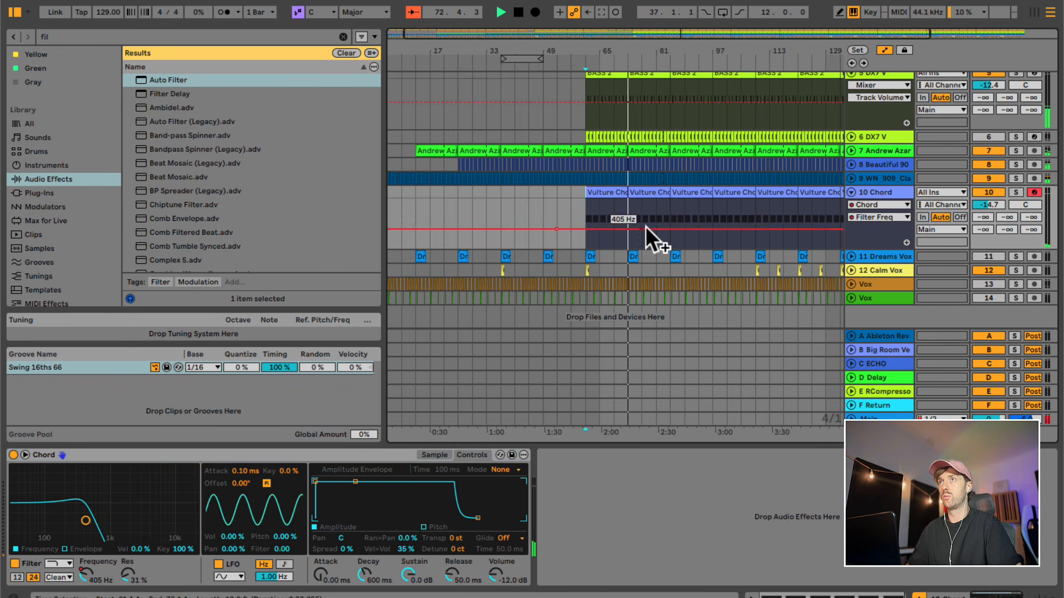
pyautogui.moveTo(648, 226); pyautogui.dragTo(681, 227)
pyautogui.moveTo(553, 231); pyautogui.dragTo(553, 237)
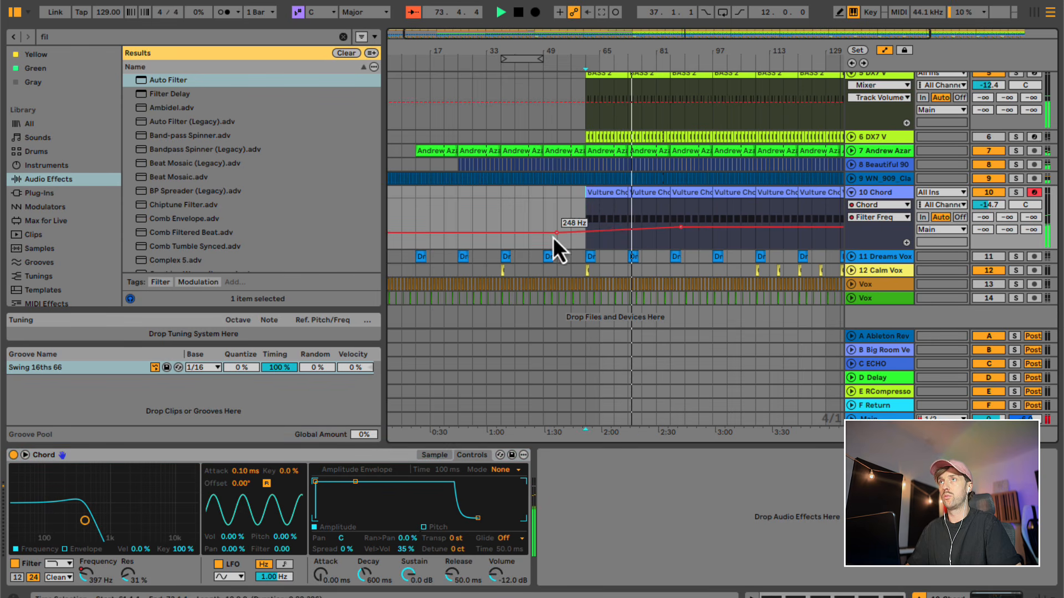
pyautogui.scroll(5, 610, 203)
pyautogui.scroll(-5, 593, 237)
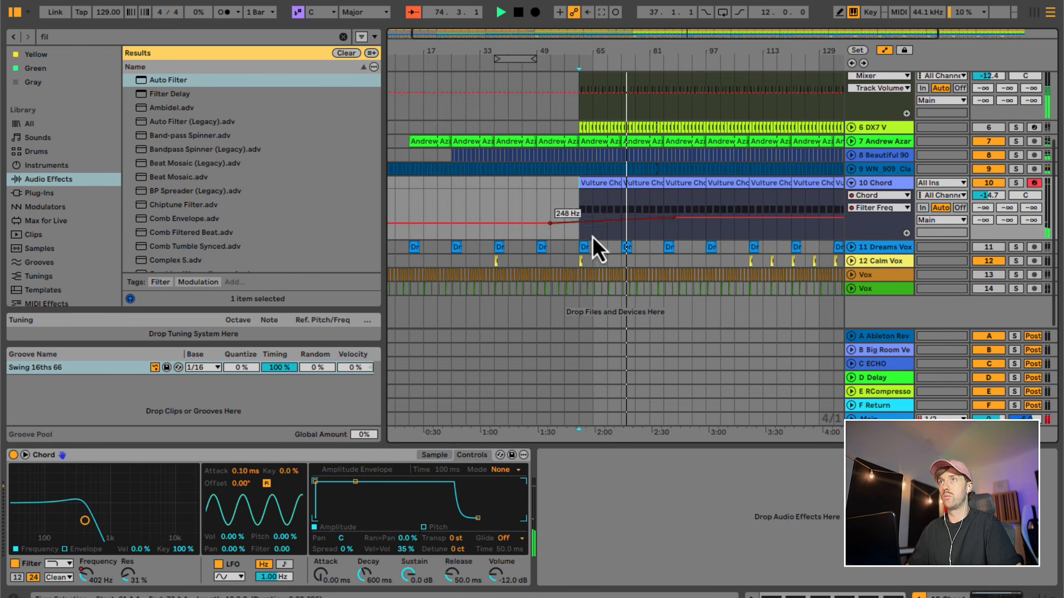
# - Activate Vox track 14 and delete its clips before bar 73
pyautogui.click(991, 289)
pyautogui.moveTo(604, 291); pyautogui.dragTo(362, 300)
pyautogui.press('Delete')
pyautogui.moveTo(621, 290); pyautogui.dragTo(586, 295)
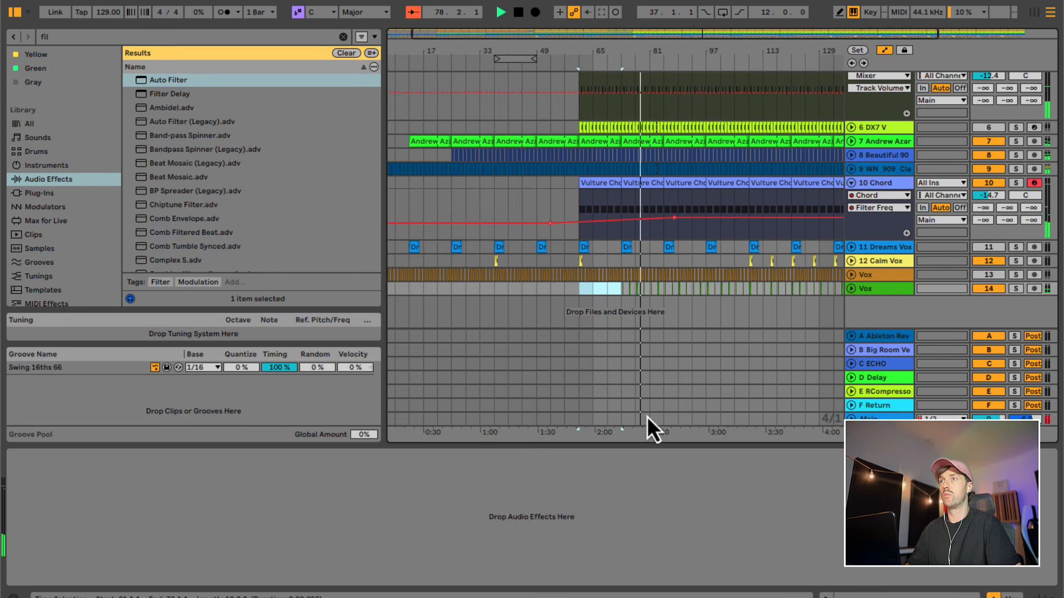
# - Turn on looping and set the loop to the 12 bars starting at bar 61
pyautogui.moveTo(648, 419); pyautogui.dragTo(593, 421)
pyautogui.press('super+l')
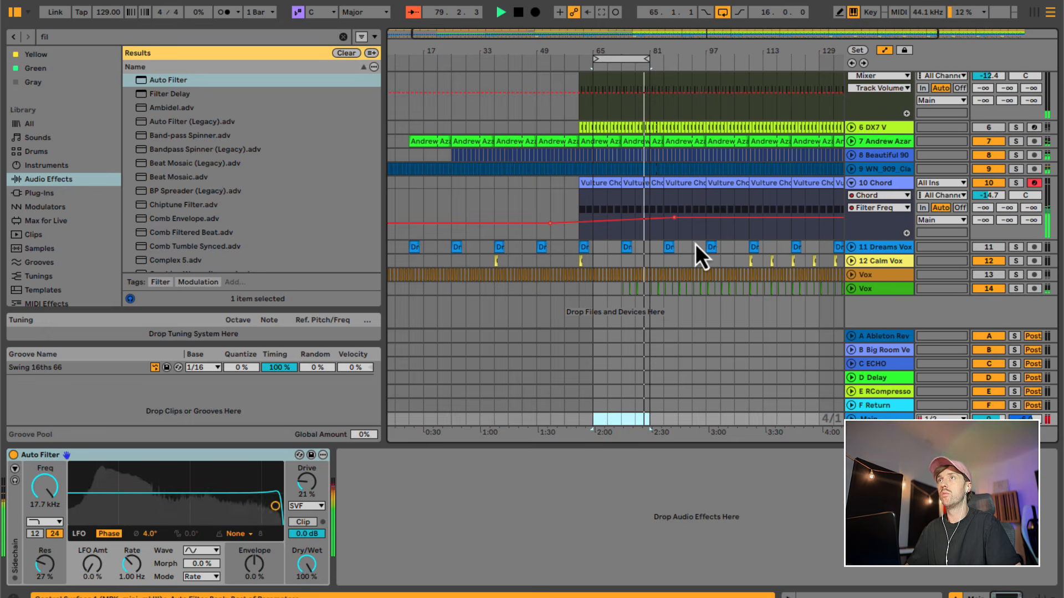
pyautogui.scroll(5, 695, 243)
pyautogui.moveTo(613, 59)
pyautogui.mouseDown()
pyautogui.moveTo(600, 58)
pyautogui.moveTo(662, 55)
pyautogui.moveTo(614, 55)
pyautogui.mouseUp()
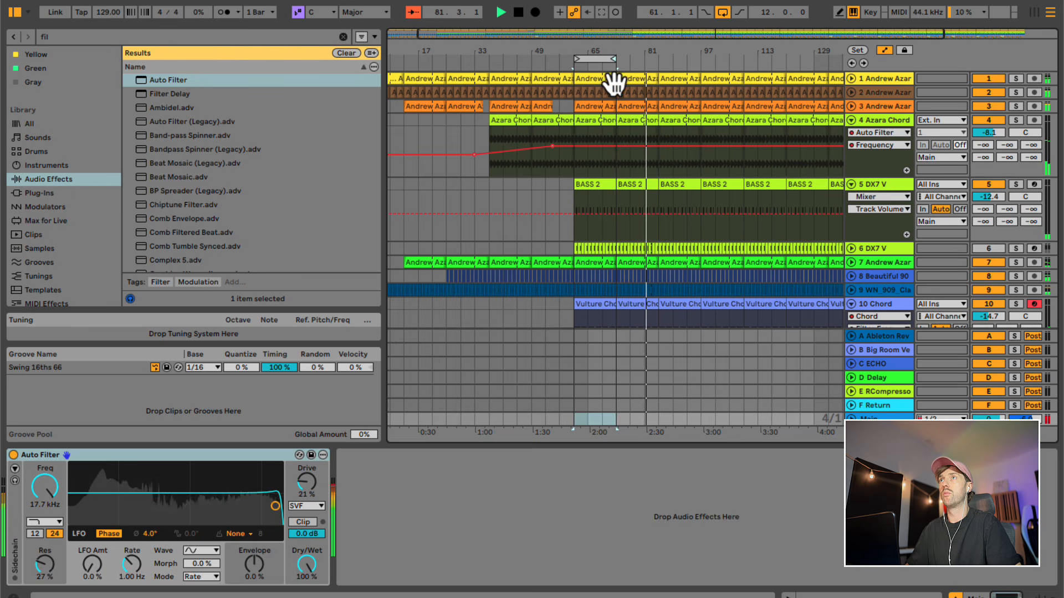
# - Extend the first track 1 clip across the whole arrangement so it replaces the separate clips
pyautogui.click(607, 79)
pyautogui.moveTo(589, 56); pyautogui.dragTo(589, 52)
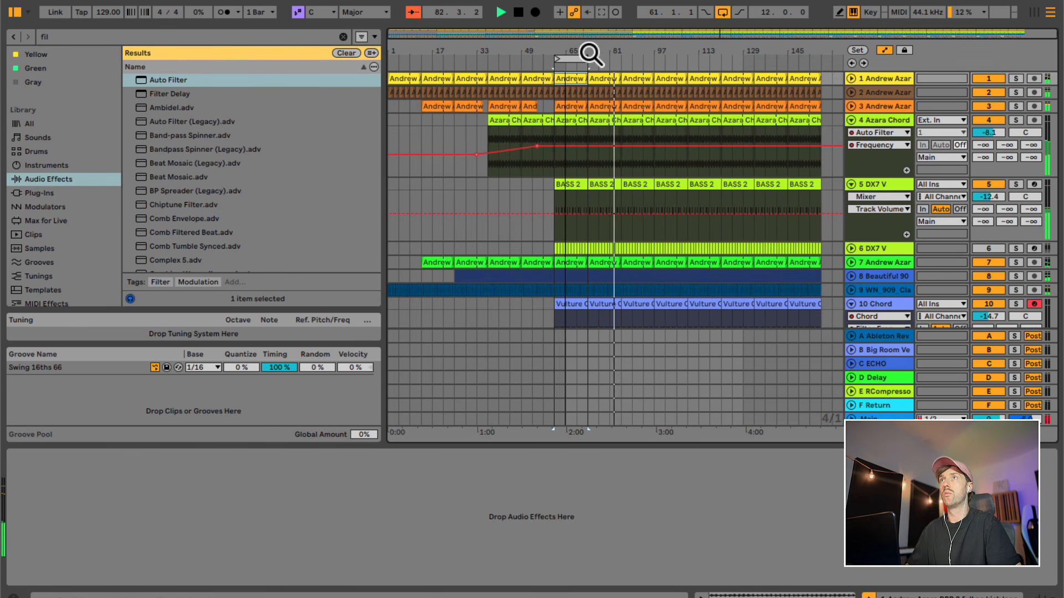
pyautogui.moveTo(424, 77); pyautogui.dragTo(821, 83)
pyautogui.moveTo(642, 90); pyautogui.dragTo(633, 150)
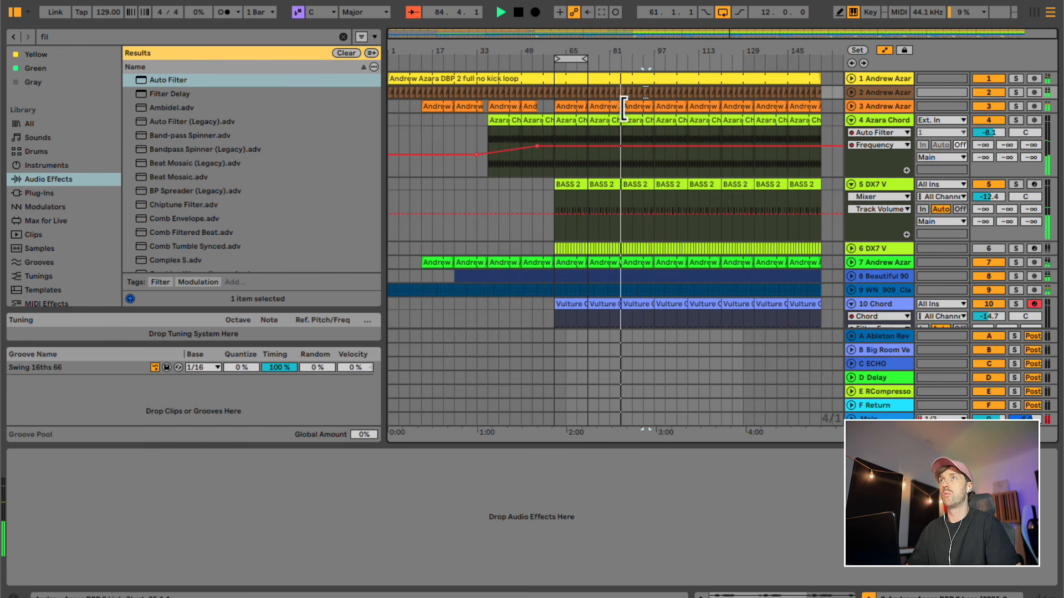
pyautogui.click(635, 111)
pyautogui.press('Delete')
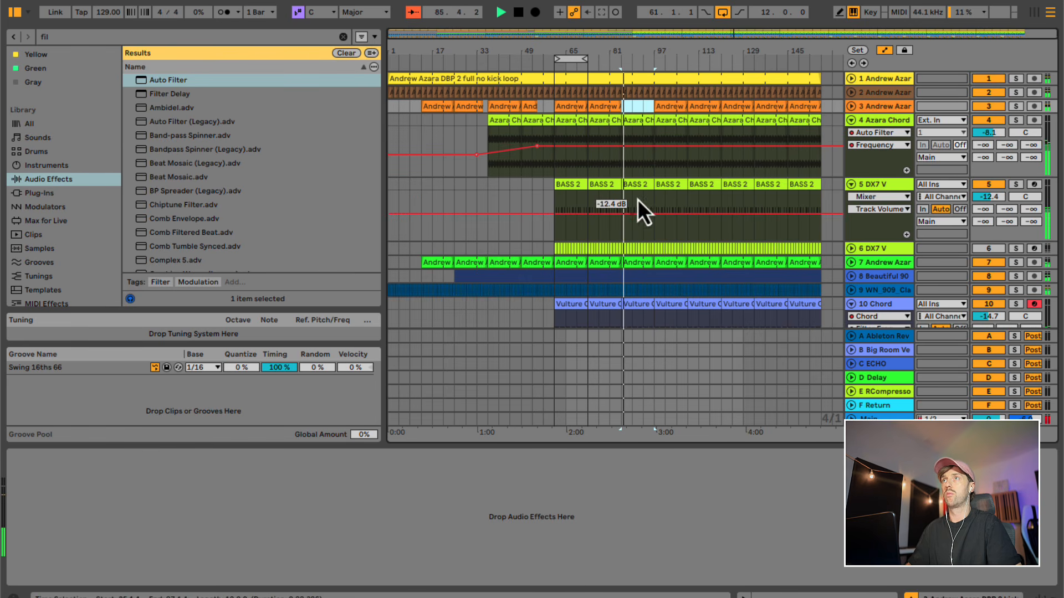
pyautogui.hotkey('ctrl', 'z')
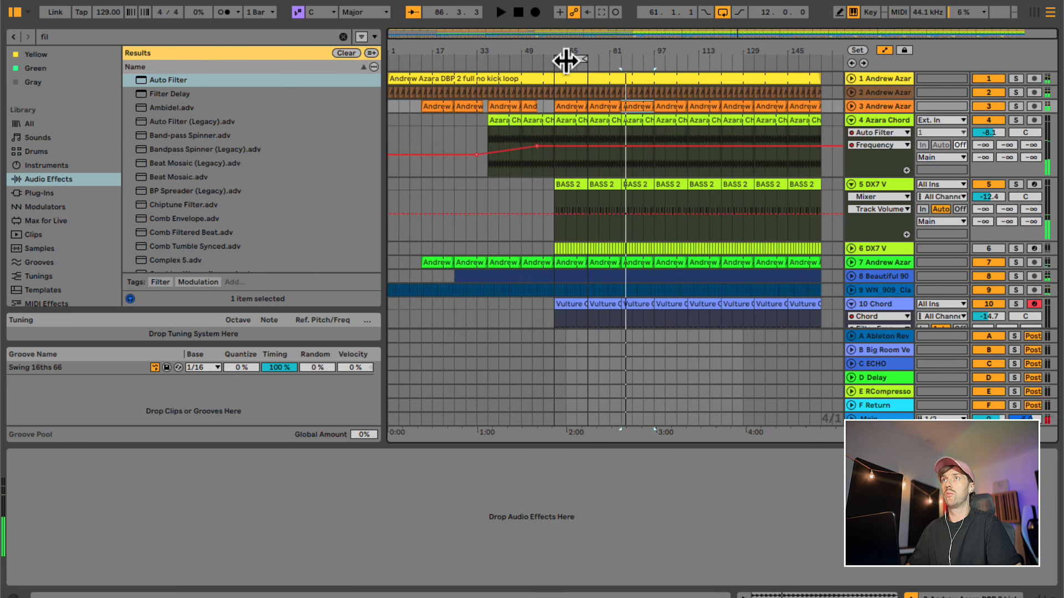
# - Move the 12-bar loop to start at bar 85, and switch the Main track's Auto Filter to high-pass at 90.8 Hz
pyautogui.moveTo(566, 61); pyautogui.dragTo(637, 63)
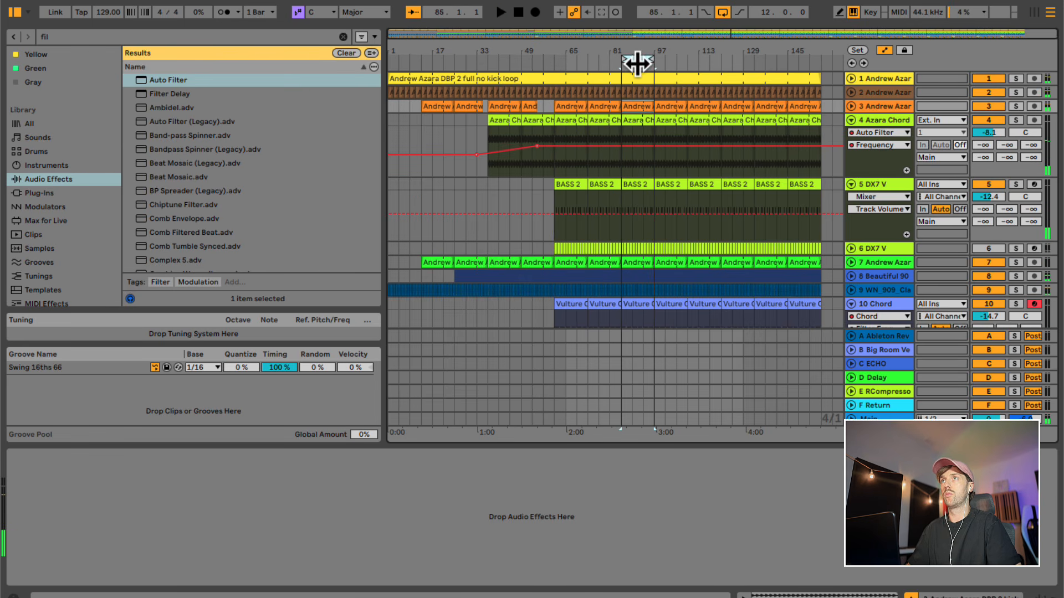
pyautogui.click(623, 417)
pyautogui.moveTo(80, 513); pyautogui.dragTo(135, 510)
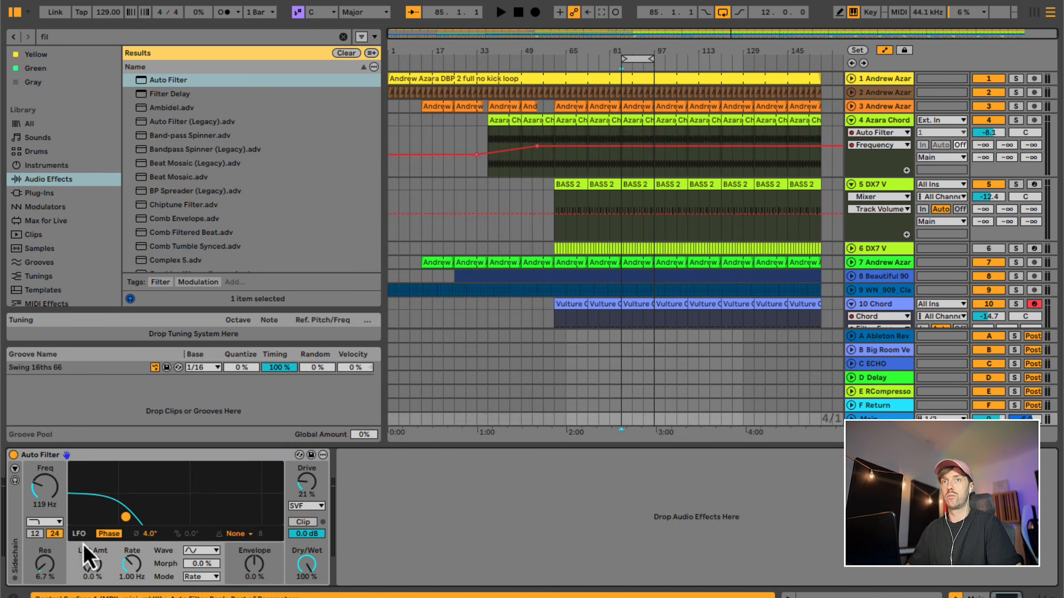
pyautogui.click(40, 523)
pyautogui.click(55, 545)
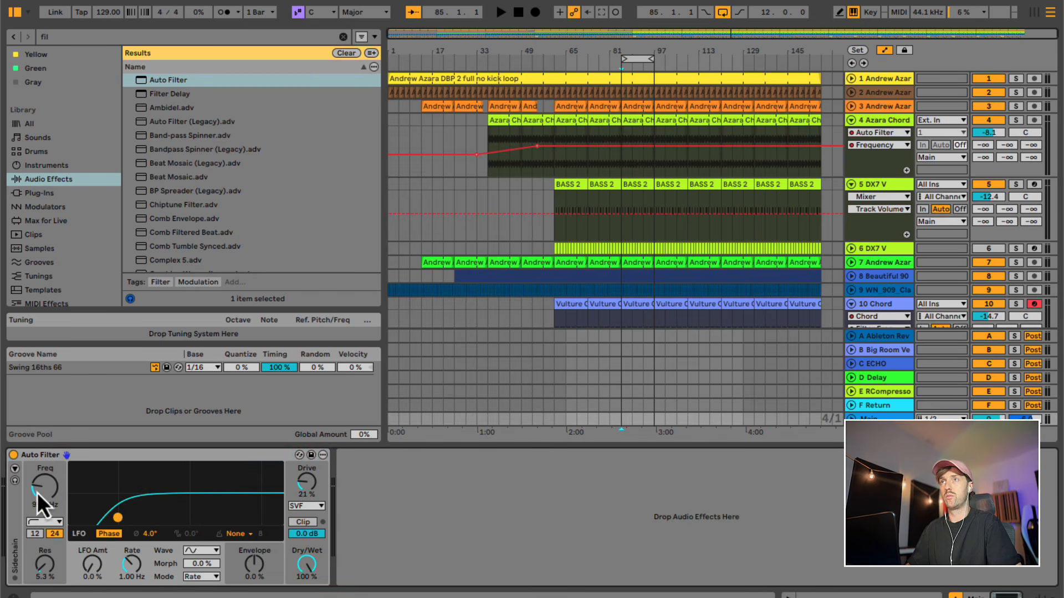
# - Automate the Main track's Auto Filter to be on only between bars 85 and 97, tuned to 113 Hz with 13% resonance
pyautogui.click(852, 419)
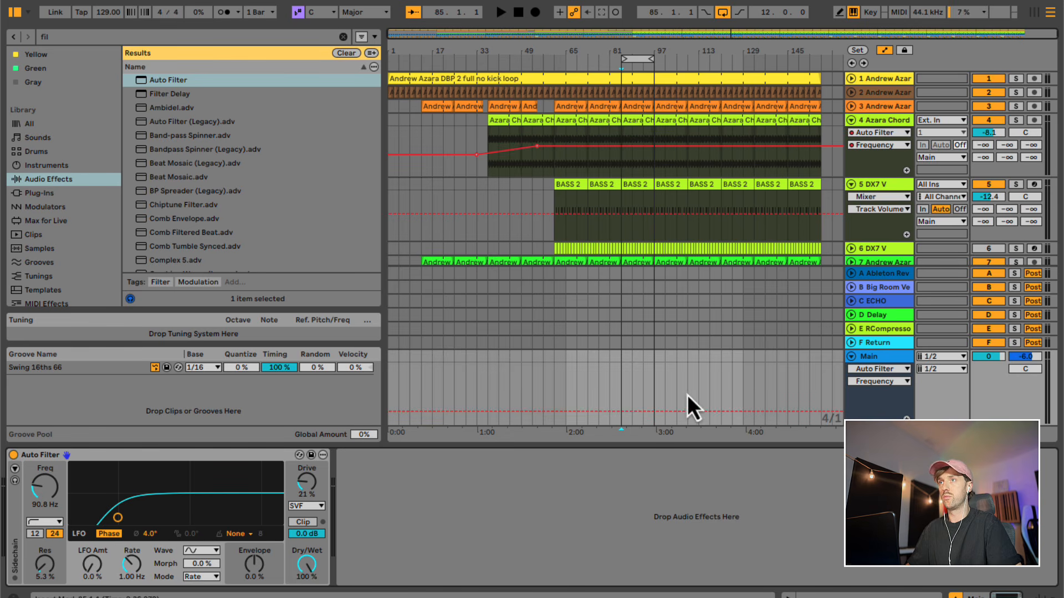
pyautogui.click(894, 381)
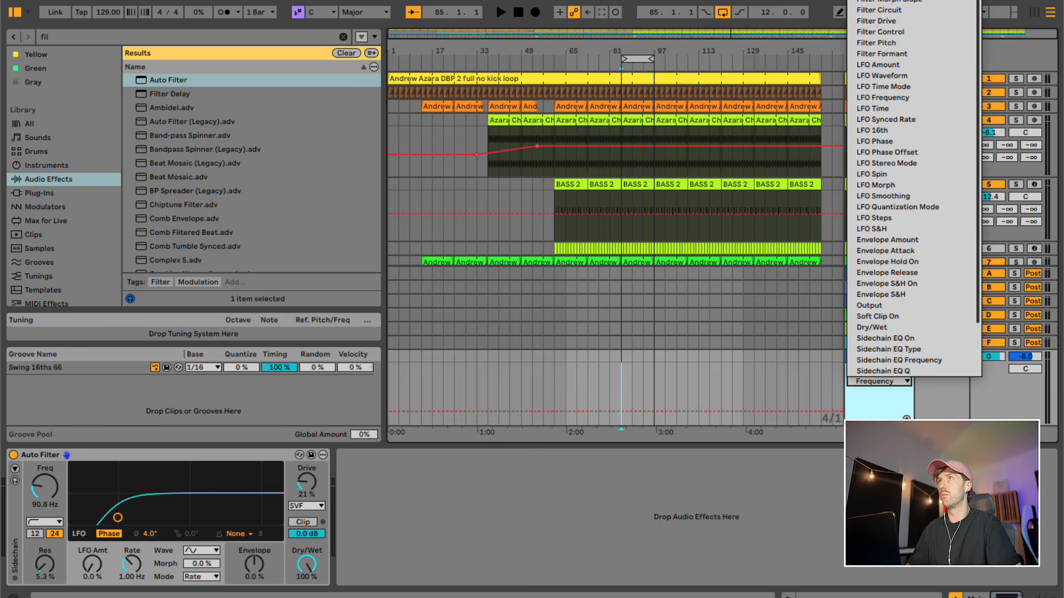
pyautogui.click(874, 1)
pyautogui.click(640, 397)
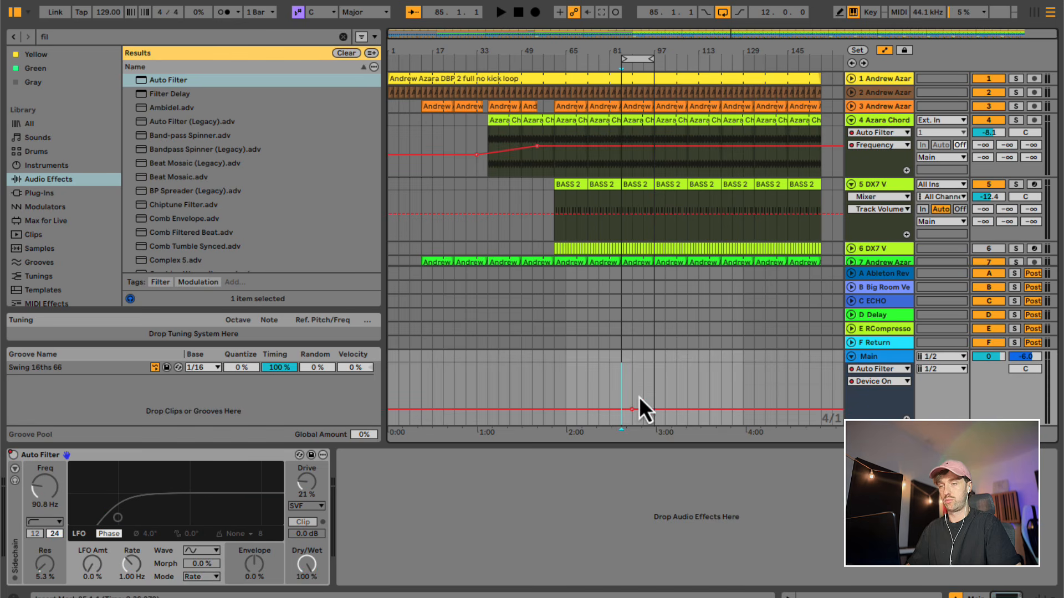
pyautogui.press('b')
pyautogui.click(633, 379)
pyautogui.press('b')
pyautogui.moveTo(631, 380); pyautogui.dragTo(298, 507)
pyautogui.press('space')
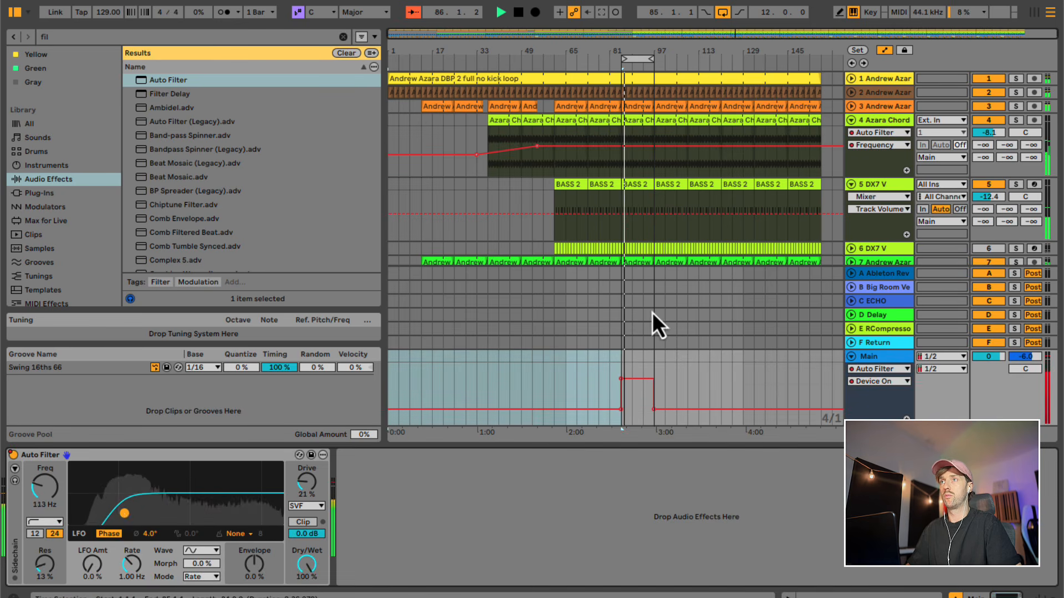
pyautogui.click(623, 351)
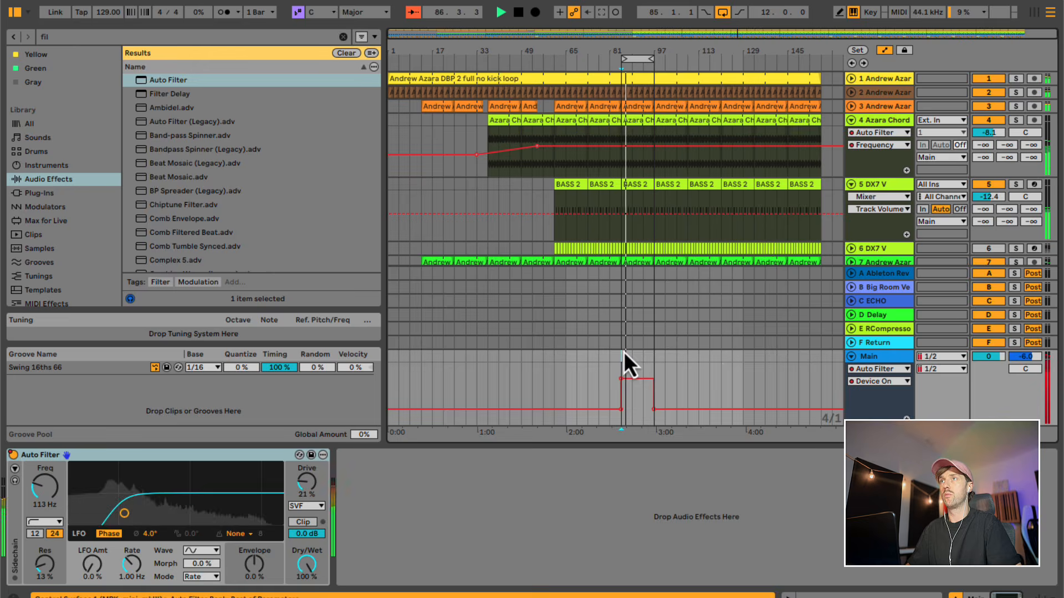
# - Add an Auto Filter to track 1 and automate its frequency to fall from 20 kHz between bars 85 and 97
pyautogui.click(638, 107)
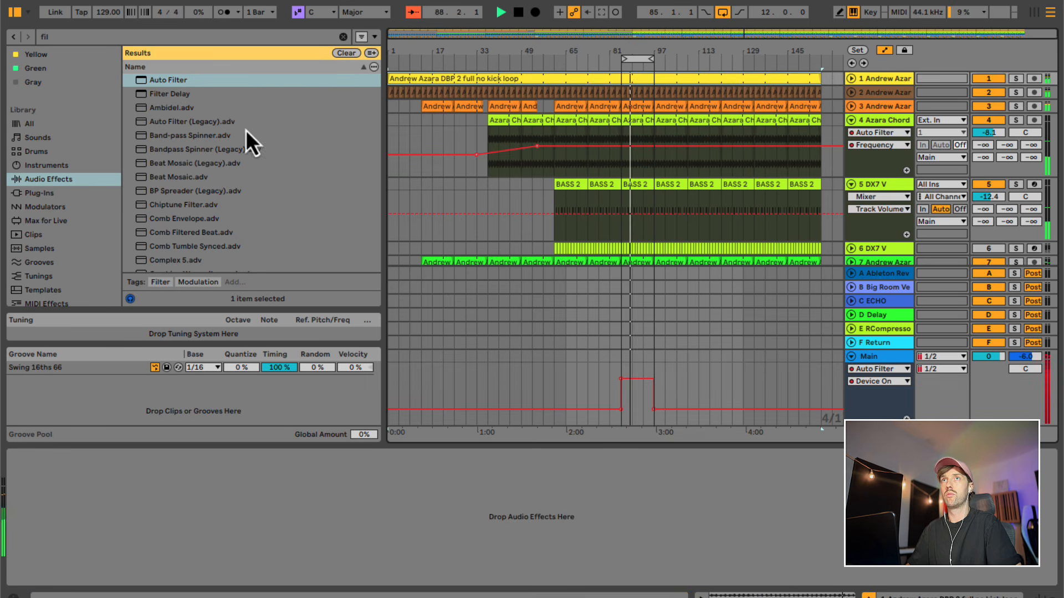
pyautogui.moveTo(169, 81); pyautogui.dragTo(319, 485)
pyautogui.moveTo(51, 500); pyautogui.dragTo(51, 471)
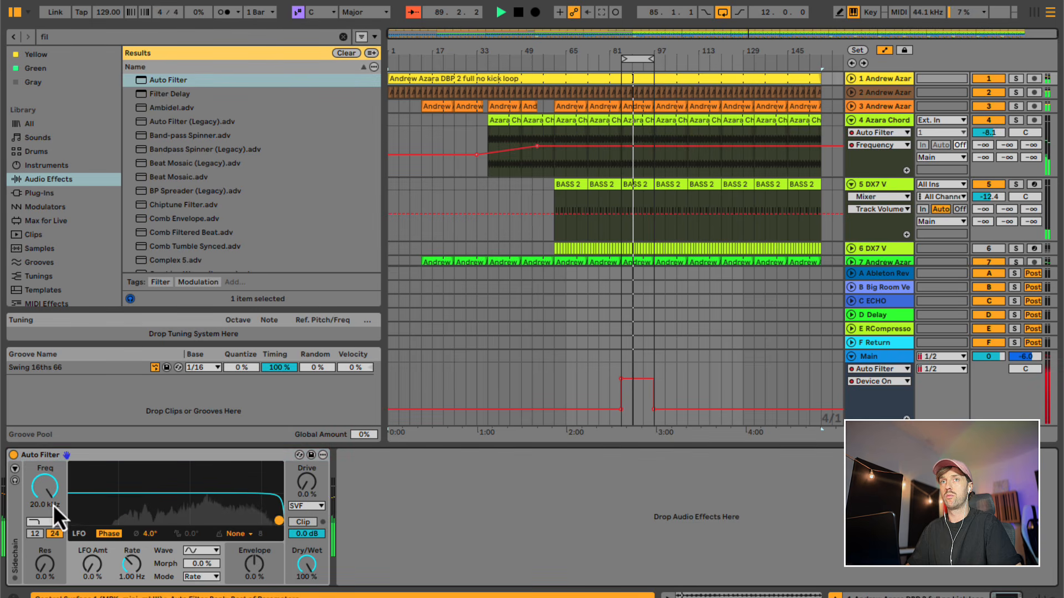
pyautogui.click(852, 80)
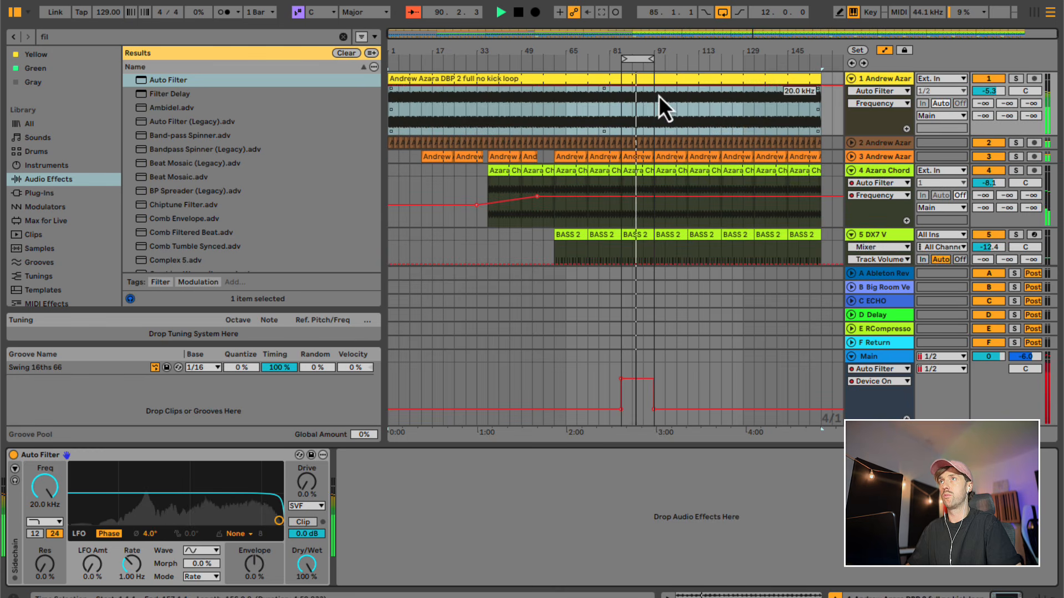
pyautogui.press('b')
pyautogui.click(642, 105)
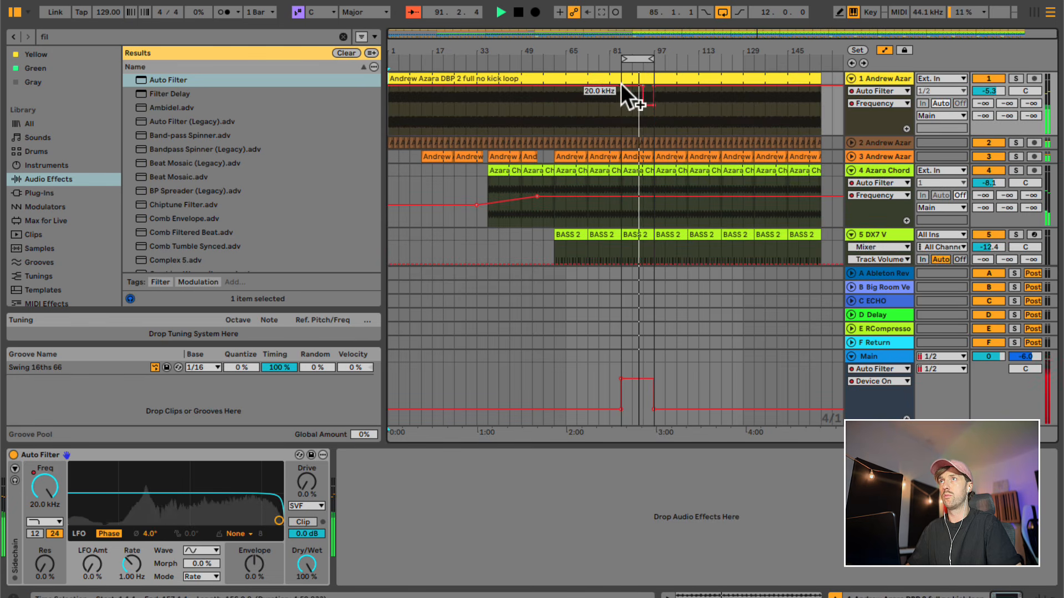
# - Delete the track 3 clip at bars 85 to 97, and move the WN_909 and Beautiful 90 tracks directly below track 1
pyautogui.click(647, 157)
pyautogui.scroll(-5, 651, 227)
pyautogui.scroll(2, 643, 210)
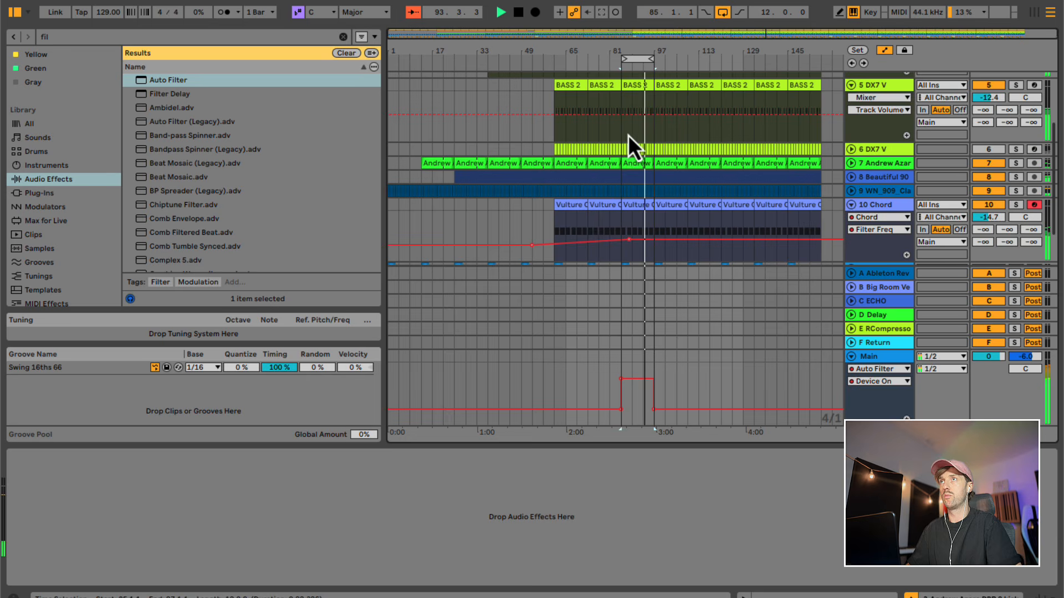
pyautogui.click(852, 191)
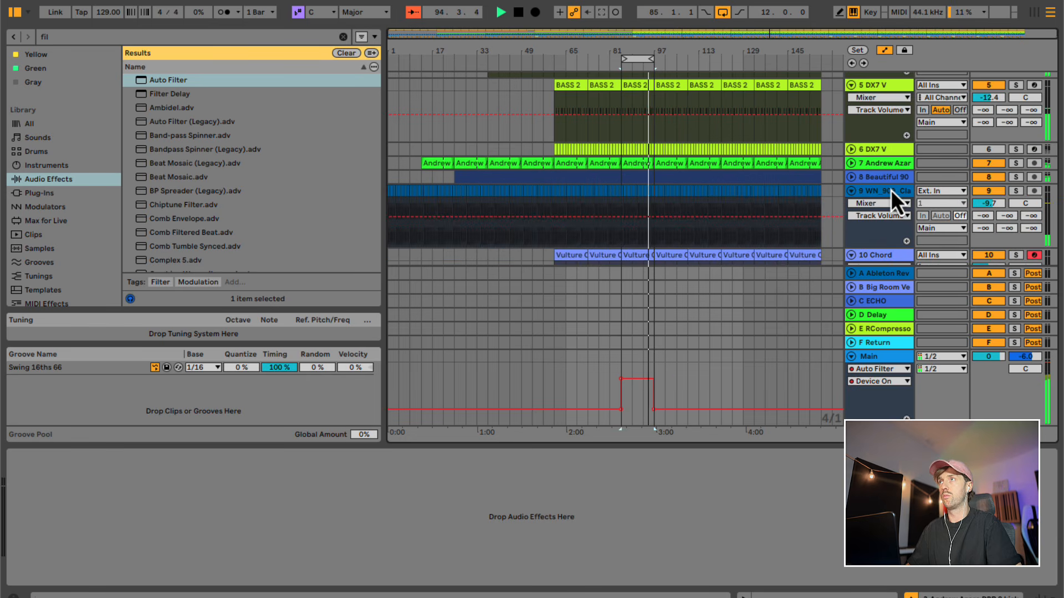
pyautogui.moveTo(890, 190); pyautogui.dragTo(881, 136)
pyautogui.scroll(-6, 736, 166)
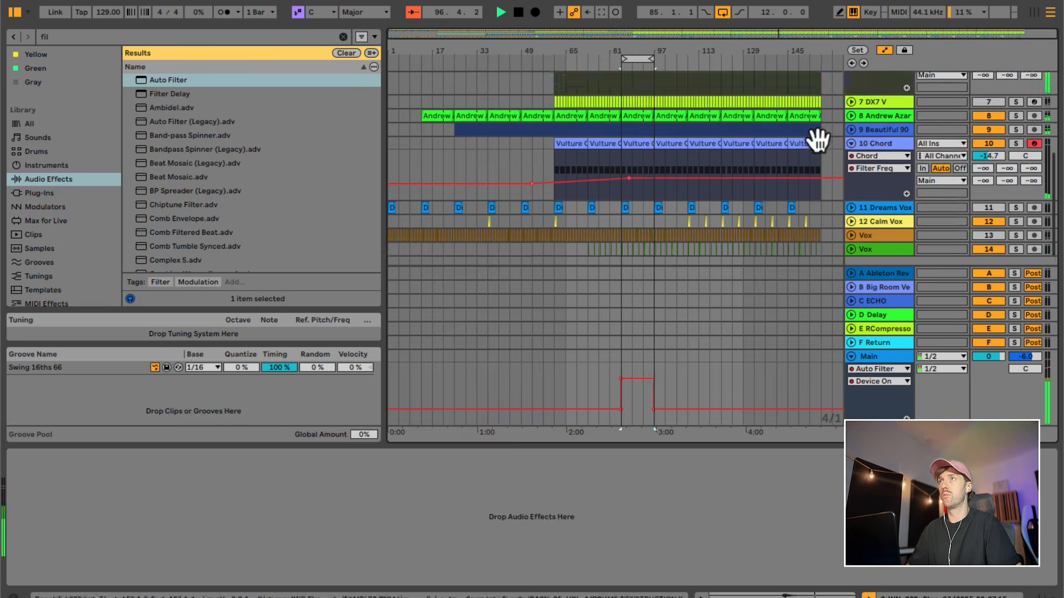
pyautogui.moveTo(885, 187); pyautogui.dragTo(878, 135)
pyautogui.press('super+z')
pyautogui.scroll(2, 755, 150)
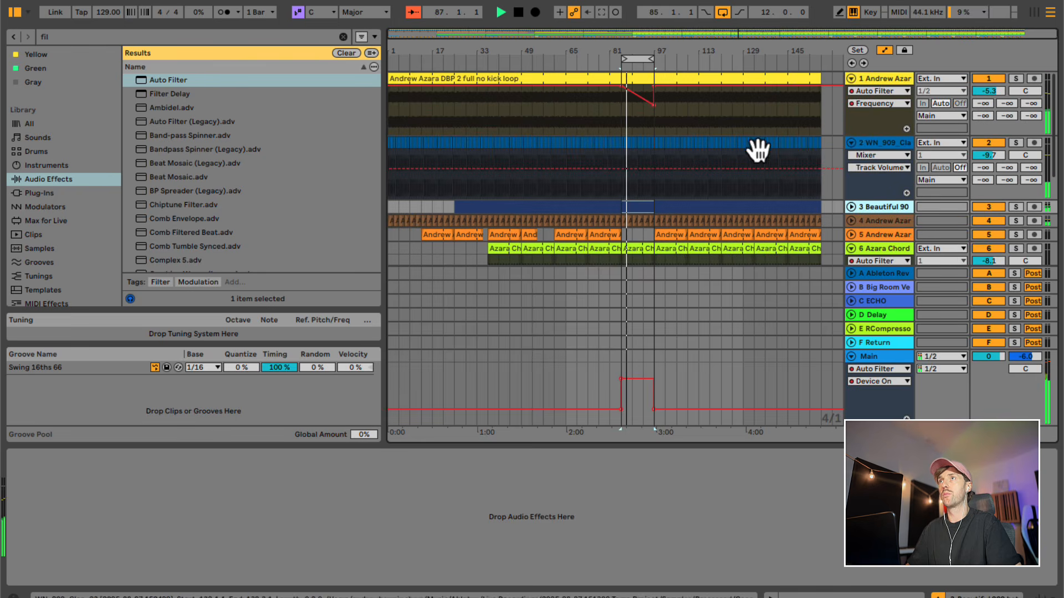
# - Delete the Auto Filter from track 1
pyautogui.click(623, 120)
pyautogui.click(210, 458)
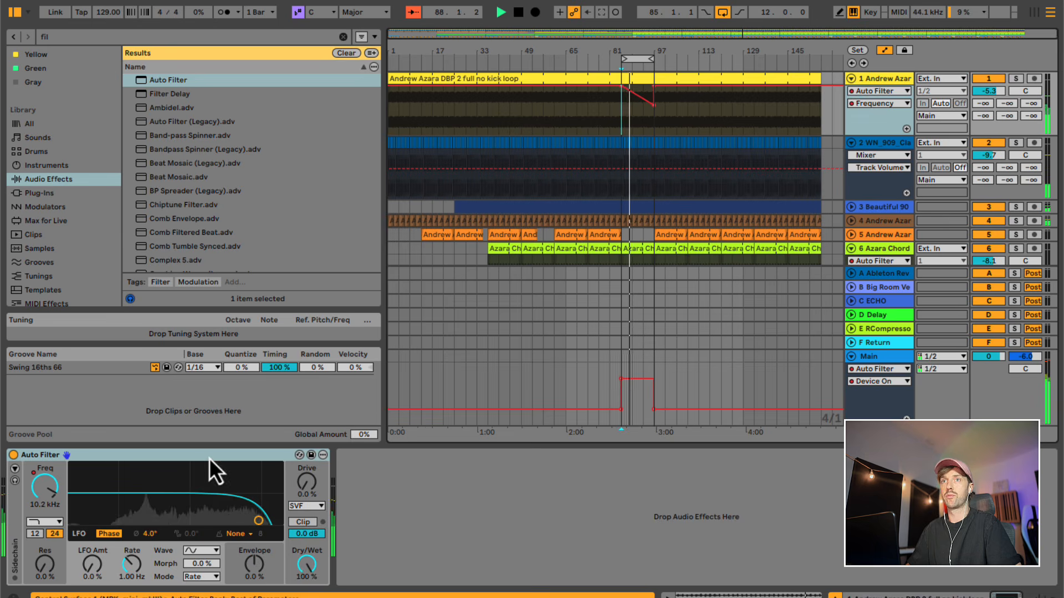
pyautogui.press('Delete')
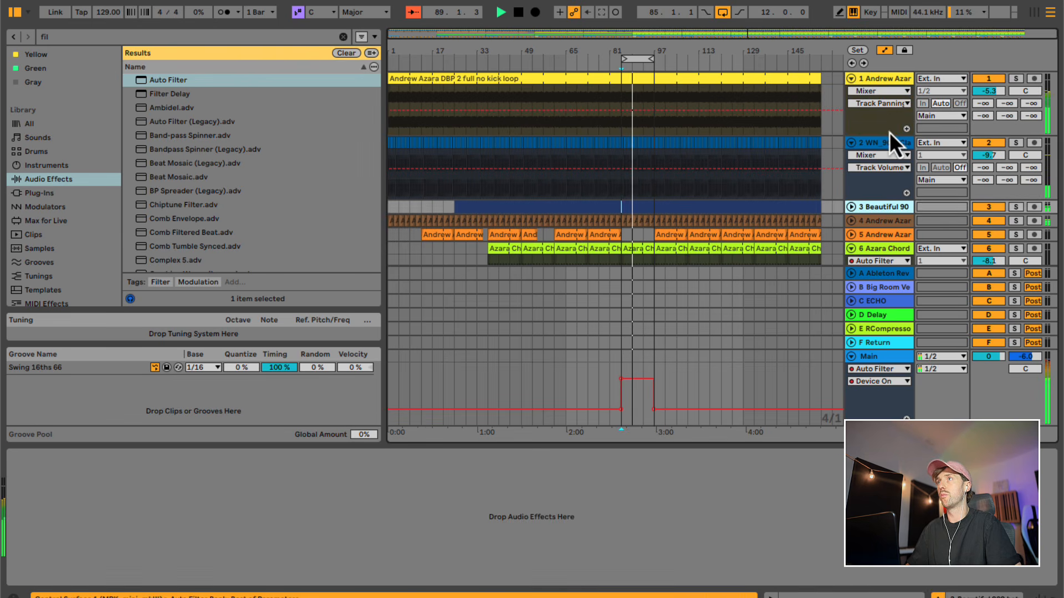
# - Group the first three tracks and add an Auto Filter to the group with its frequency at 20 kHz
pyautogui.click(879, 79)
pyautogui.press('super+g')
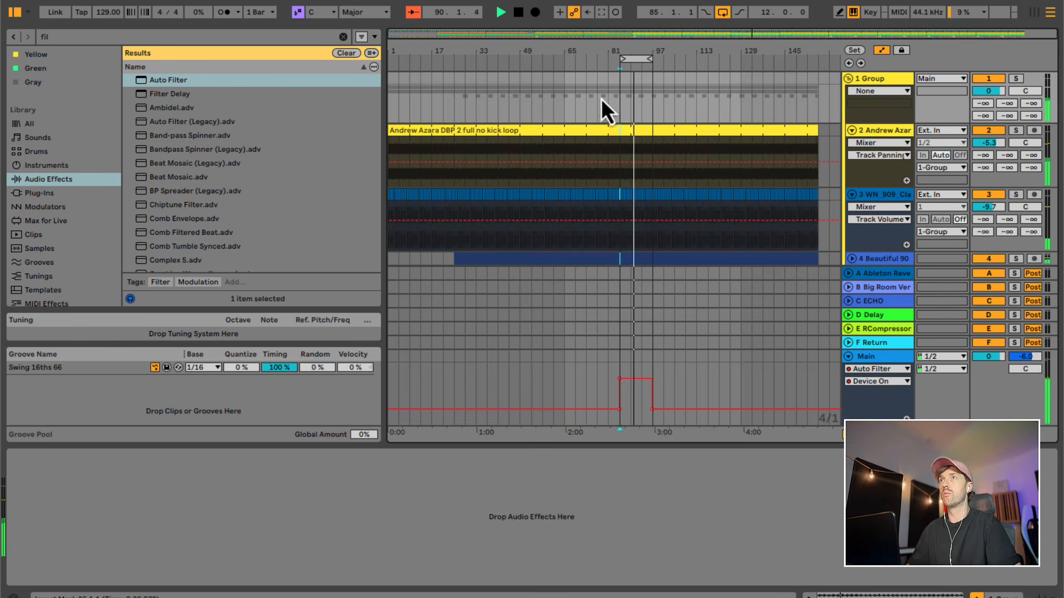
pyautogui.doubleClick(191, 80)
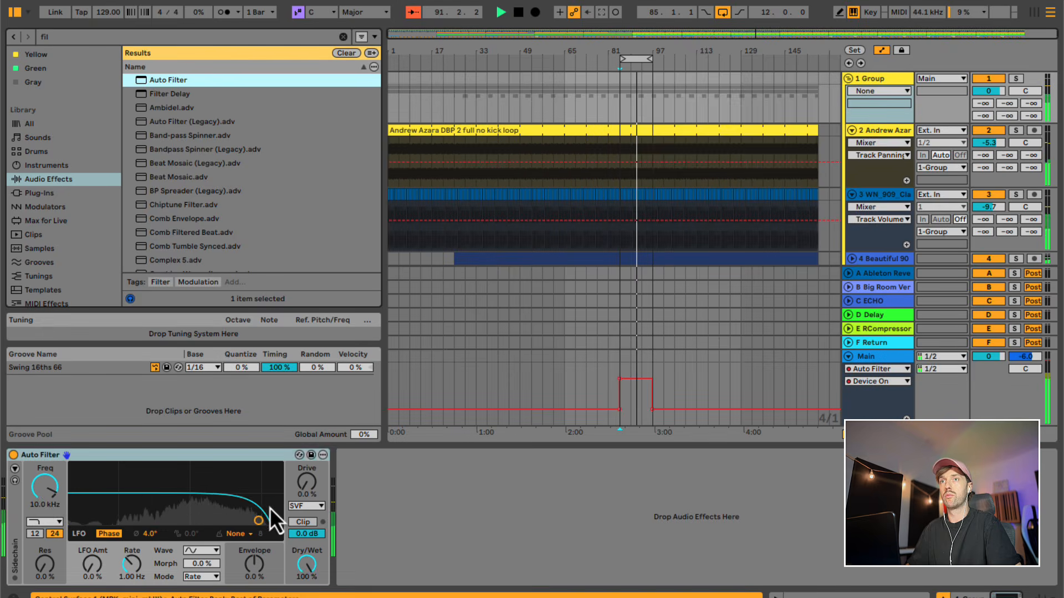
pyautogui.click(44, 490)
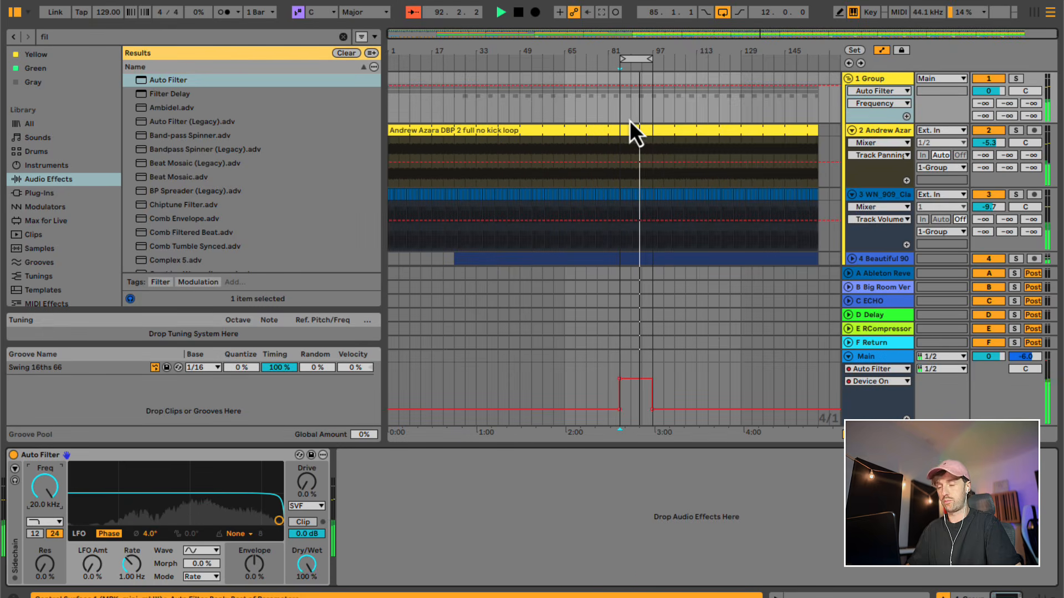
# - Automate the group filter's frequency to drop to about 1.51 kHz at bar 85, fall until bar 97 and rise to 20 kHz by bar 109
pyautogui.press('b')
pyautogui.click(649, 105)
pyautogui.press('b')
pyautogui.click(617, 84)
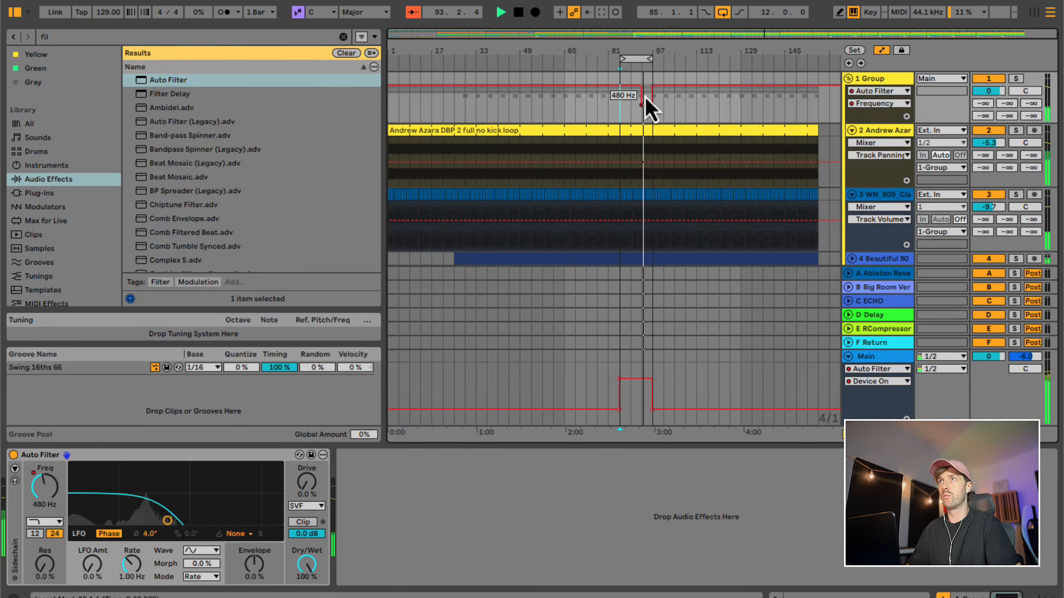
pyautogui.click(642, 88)
pyautogui.click(641, 107)
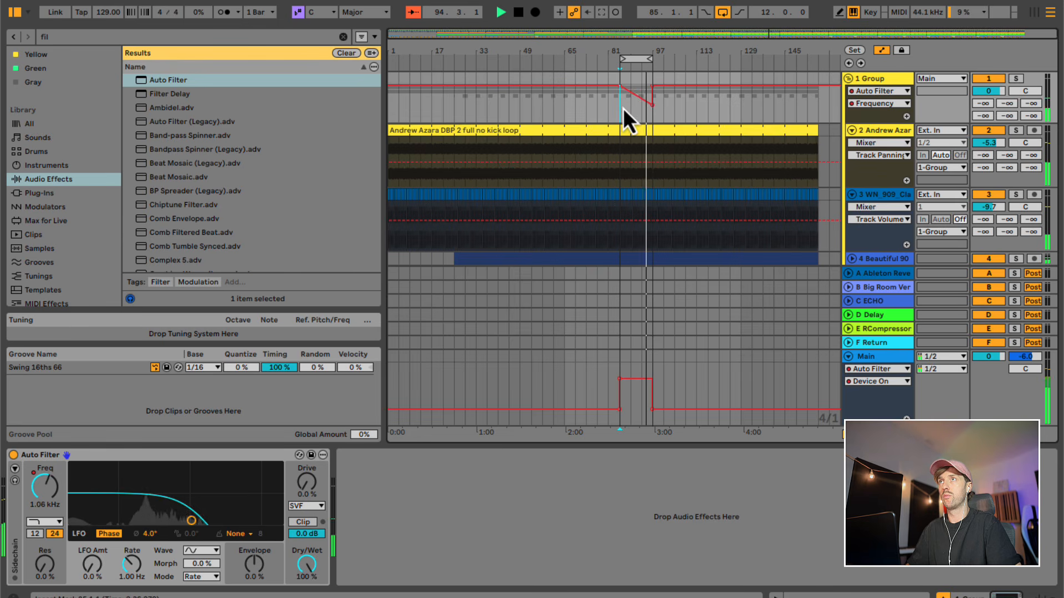
pyautogui.moveTo(633, 92); pyautogui.dragTo(620, 102)
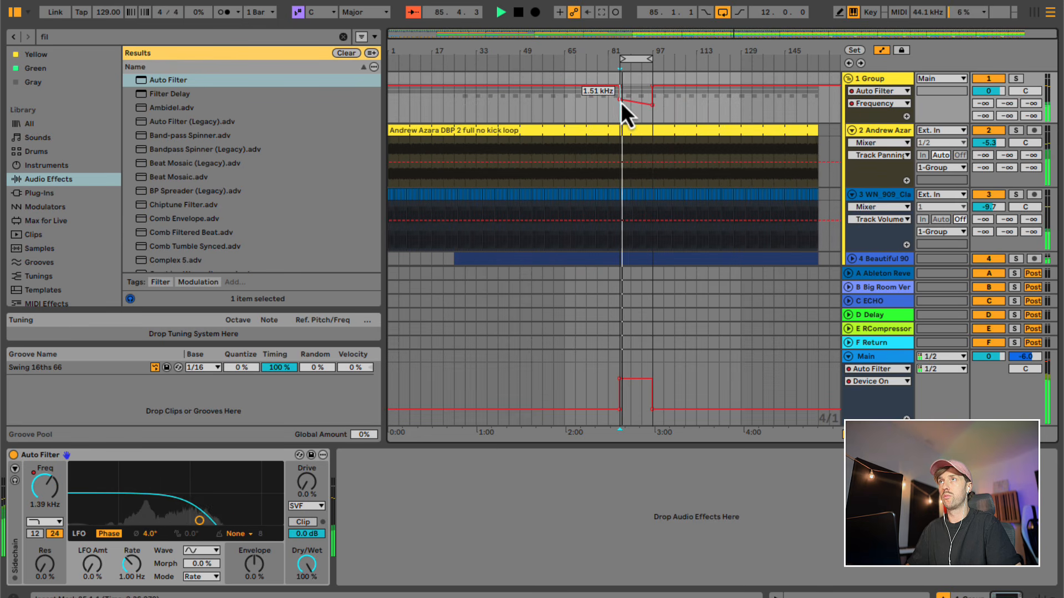
pyautogui.click(688, 84)
pyautogui.click(653, 86)
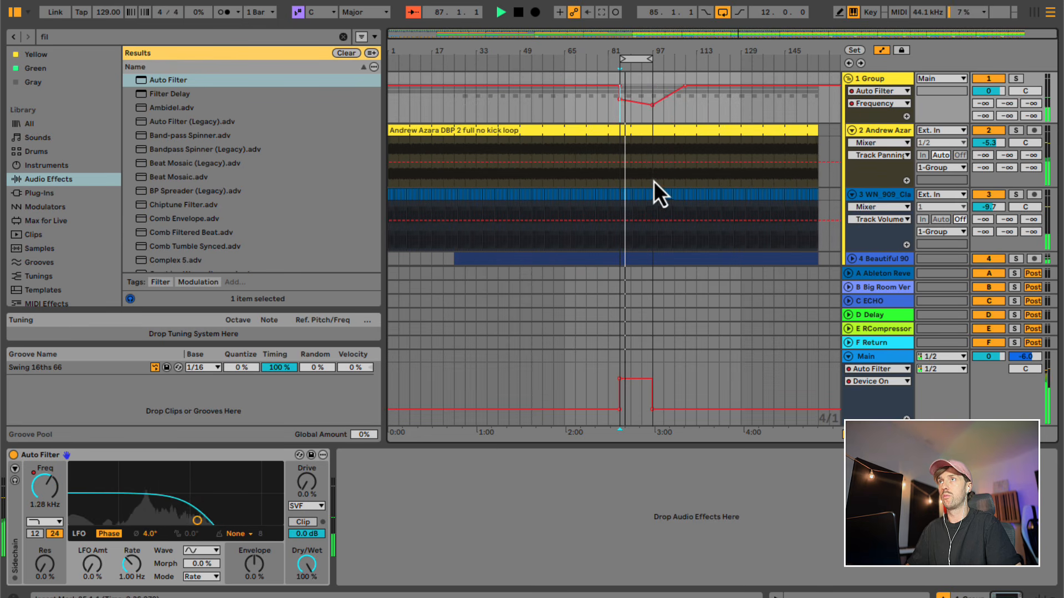
# - Delete the track 6 clip at bars 97 to 109 and ramp the Chord track's Filter Freq up to about 1.78 kHz at bar 109
pyautogui.scroll(-5, 653, 183)
pyautogui.click(664, 160)
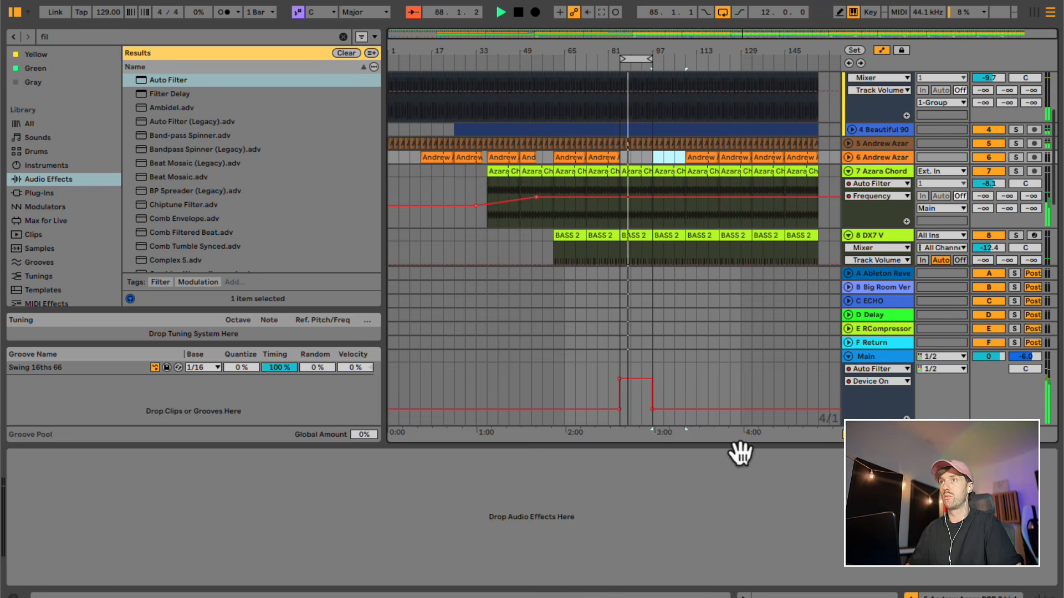
pyautogui.moveTo(695, 446); pyautogui.dragTo(696, 493)
pyautogui.click(669, 332)
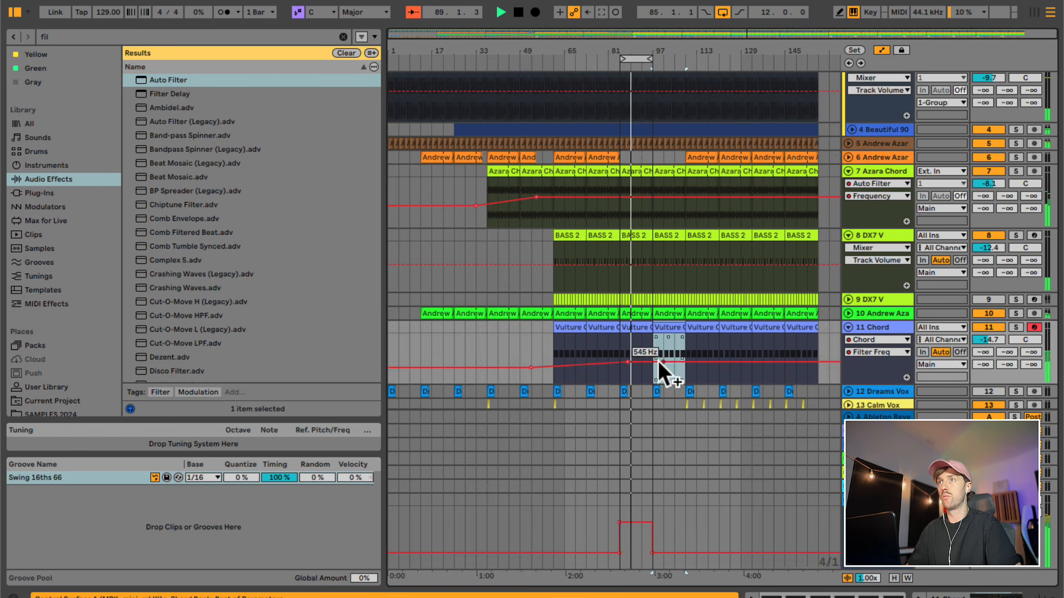
pyautogui.moveTo(664, 362); pyautogui.dragTo(689, 353)
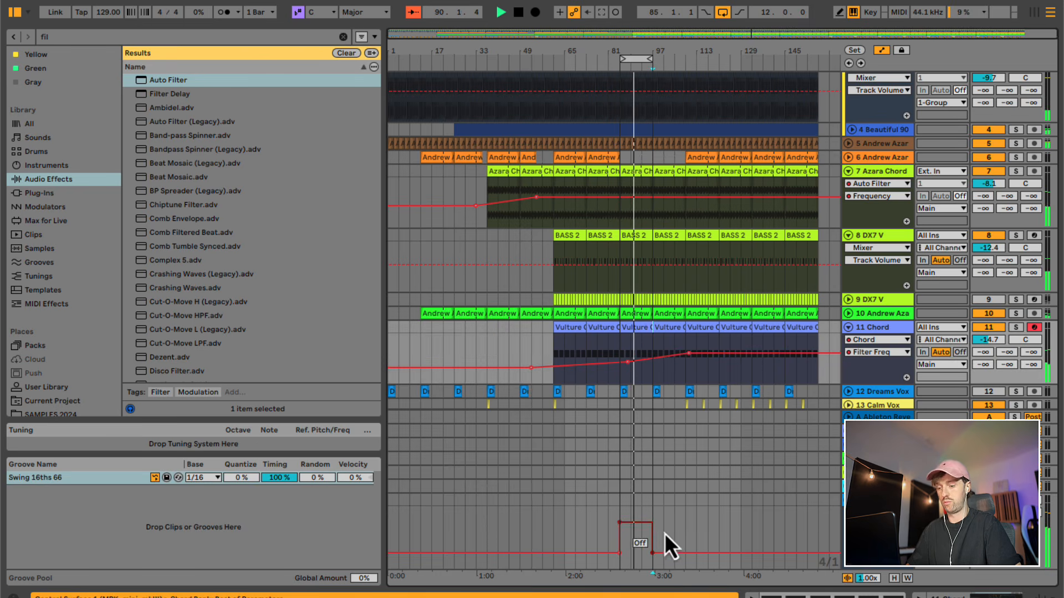
# - Delete the bass and track 5 clips between bars 97 and 109, and set the loop to 24 bars starting at bar 109
pyautogui.moveTo(650, 283); pyautogui.dragTo(679, 236)
pyautogui.press('Delete')
pyautogui.click(681, 236)
pyautogui.scroll(5, 683, 244)
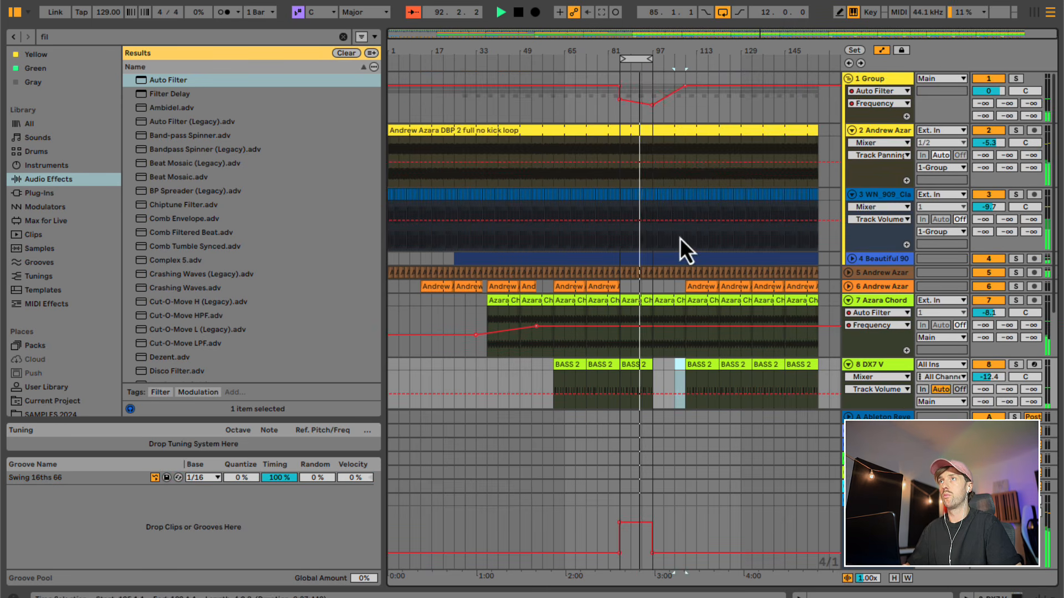
pyautogui.scroll(-3, 673, 211)
pyautogui.moveTo(657, 220); pyautogui.dragTo(686, 201)
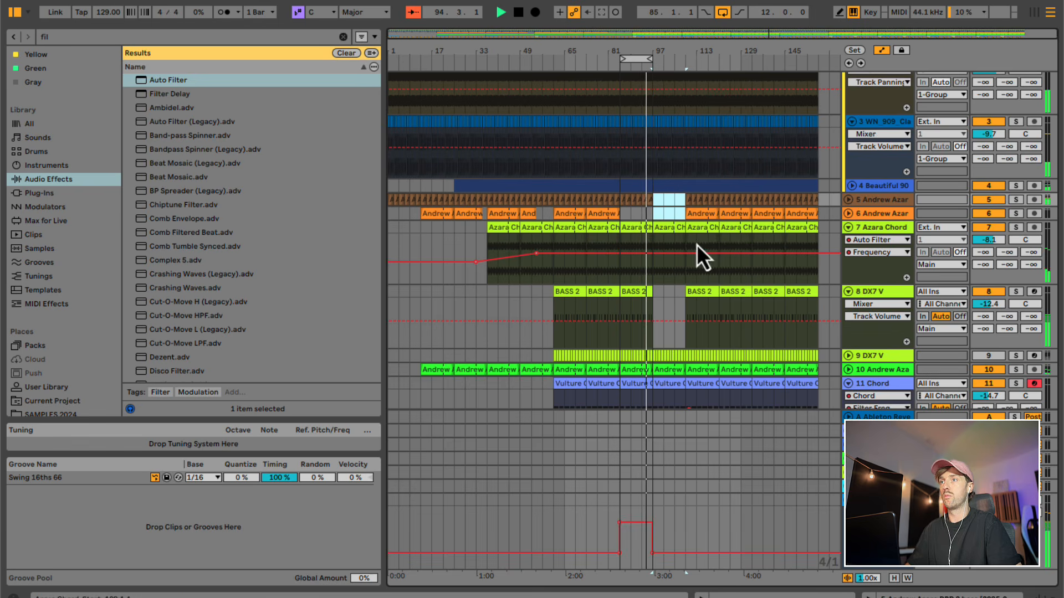
pyautogui.moveTo(647, 58); pyautogui.dragTo(711, 59)
# - Raise the end of the Chord track's Filter Freq ramp to 6.39 kHz and set the track volume to -12.0 dB
pyautogui.scroll(-3, 671, 307)
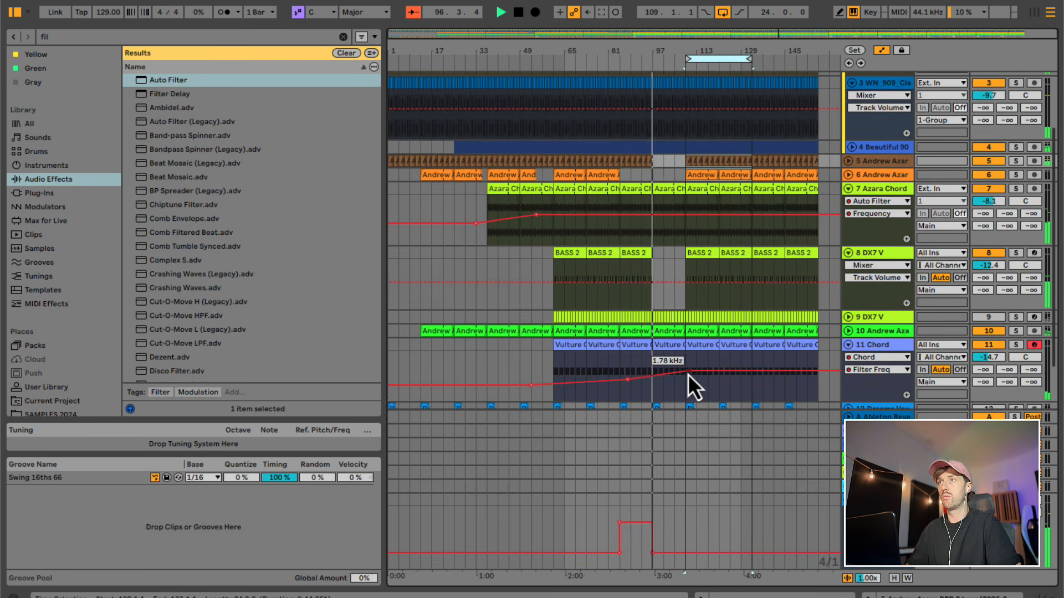
pyautogui.moveTo(687, 374); pyautogui.dragTo(689, 375)
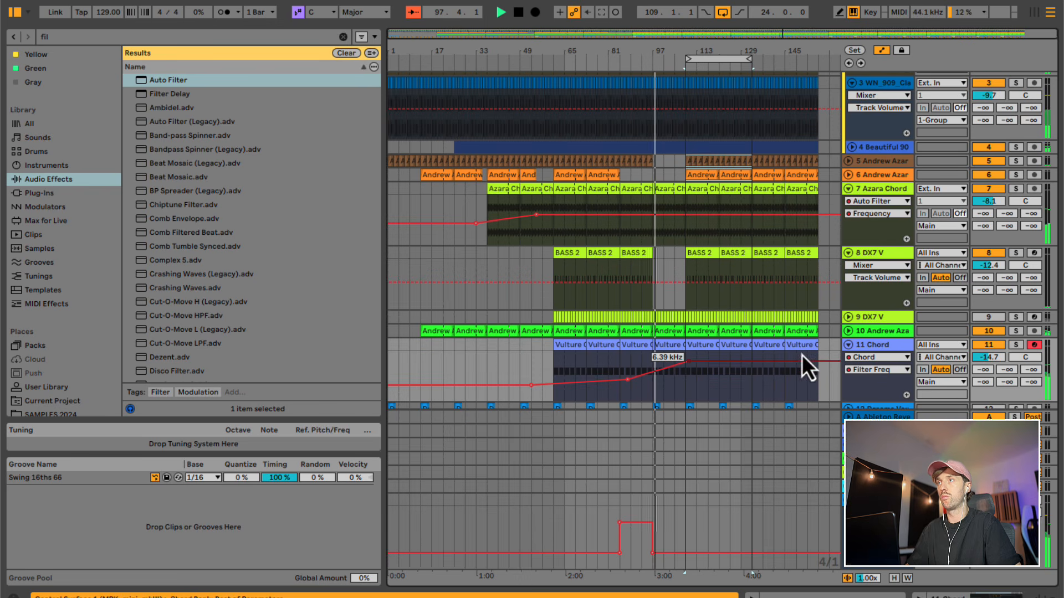
pyautogui.moveTo(991, 362); pyautogui.dragTo(992, 355)
# - Delete the Device On breakpoints of the Main track's Auto Filter around bars 85 to 97, keeping only the upper one at bar 85
pyautogui.click(989, 501)
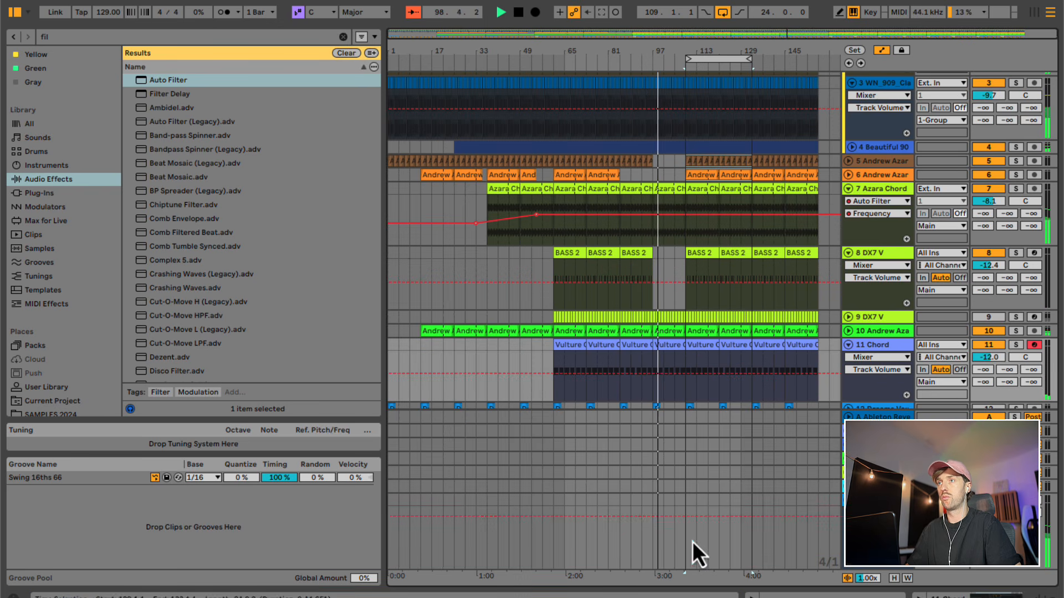
pyautogui.click(630, 547)
pyautogui.click(992, 595)
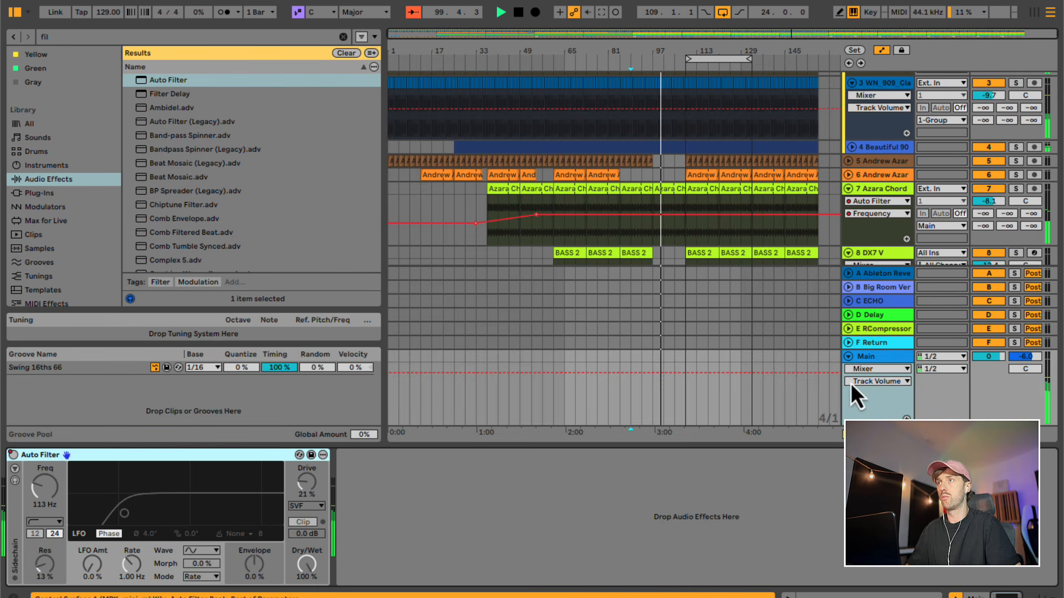
pyautogui.click(866, 369)
pyautogui.click(867, 382)
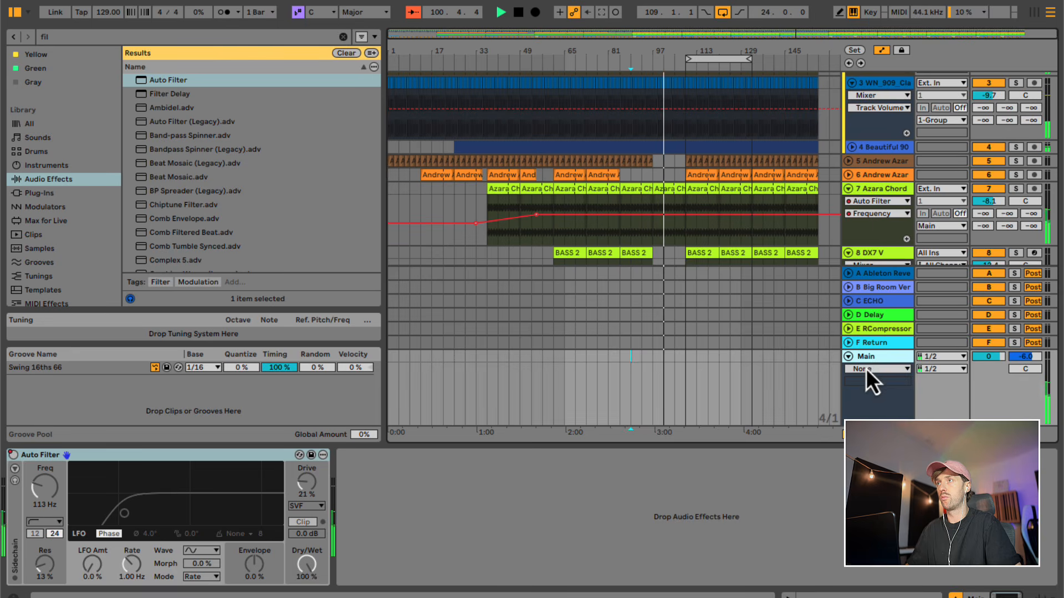
pyautogui.click(866, 369)
pyautogui.click(864, 390)
pyautogui.click(864, 382)
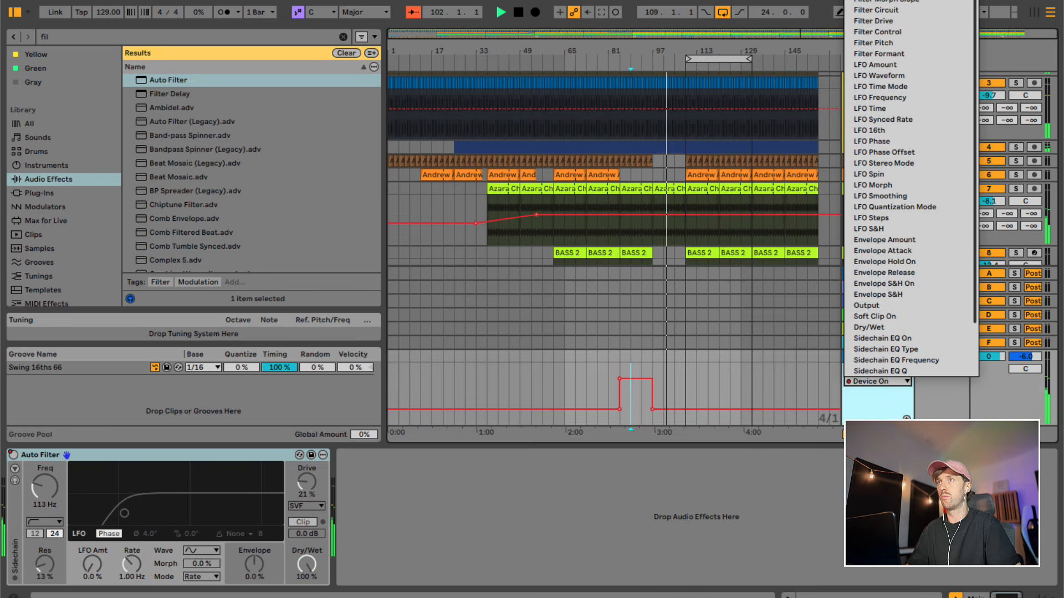
pyautogui.click(663, 380)
pyautogui.click(653, 410)
pyautogui.click(619, 410)
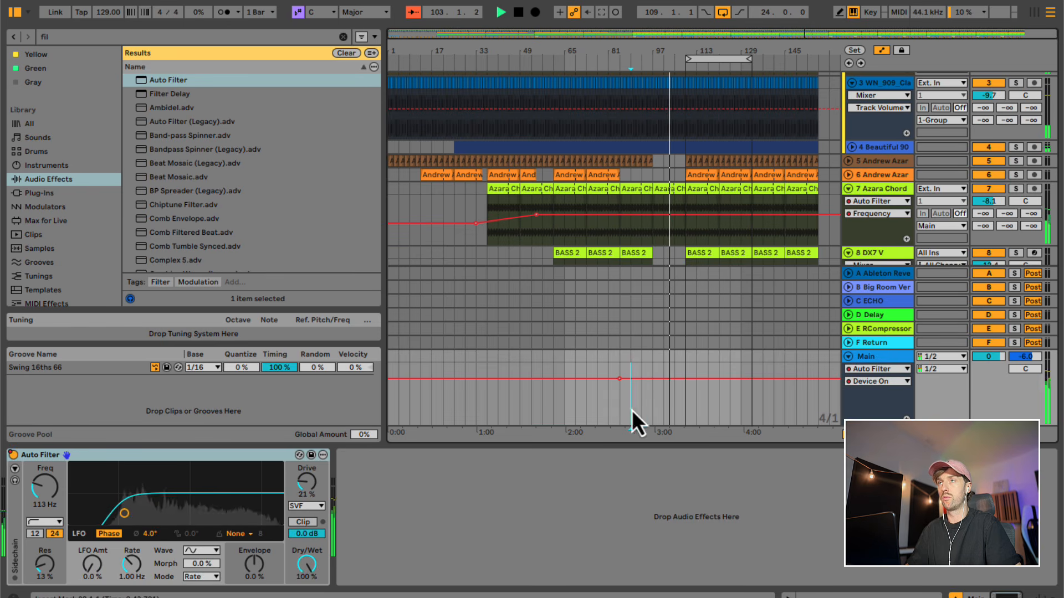
pyautogui.moveTo(679, 446); pyautogui.dragTo(681, 515)
pyautogui.scroll(4, 690, 281)
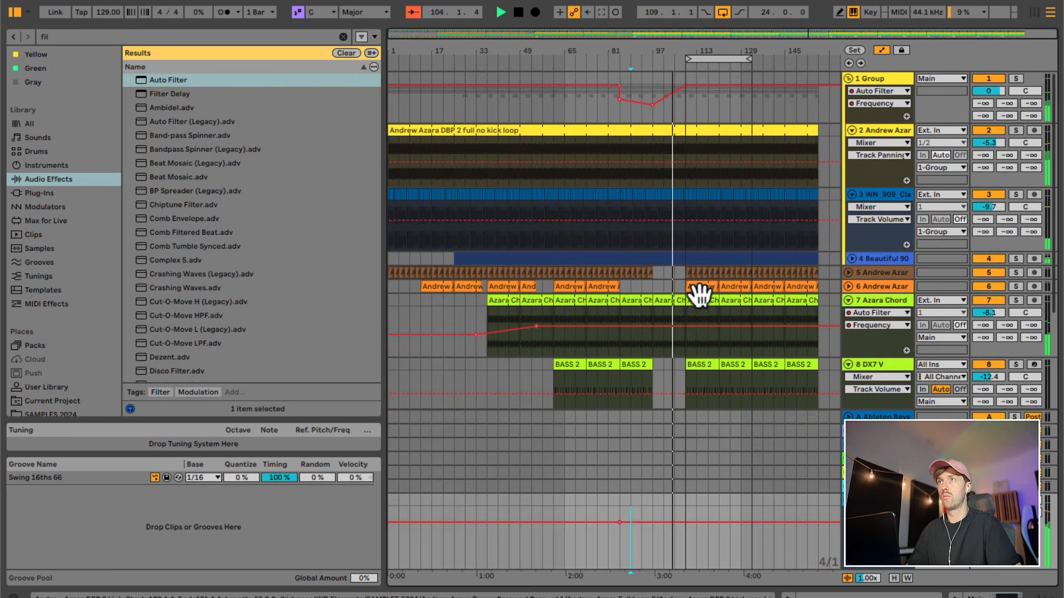
# - Add a breakpoint at about 3.36 kHz near bar 106 to the Group track's Auto Filter frequency ramp
pyautogui.click(677, 89)
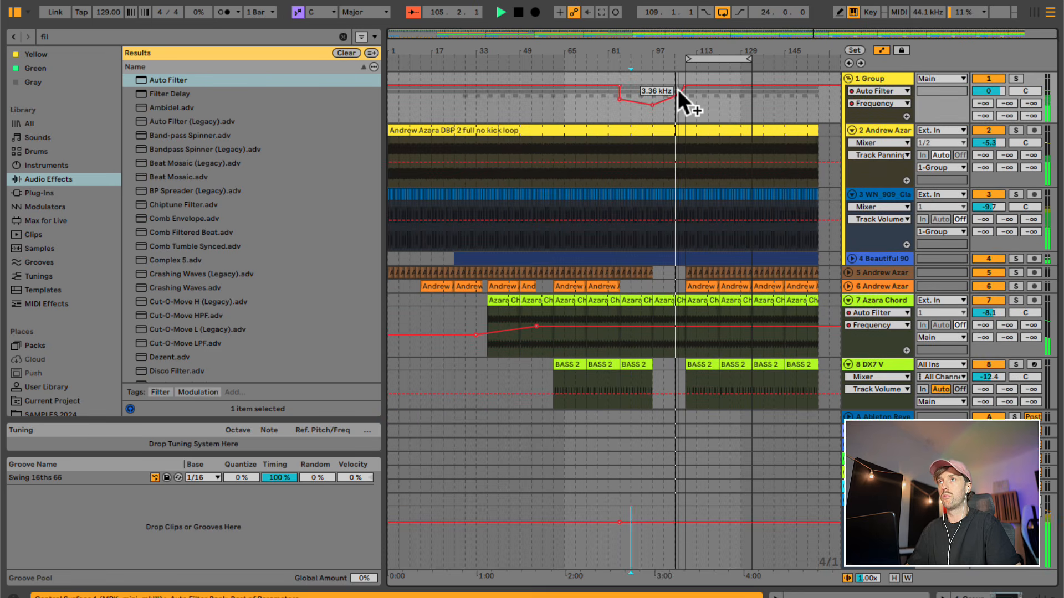
pyautogui.scroll(-5, 689, 309)
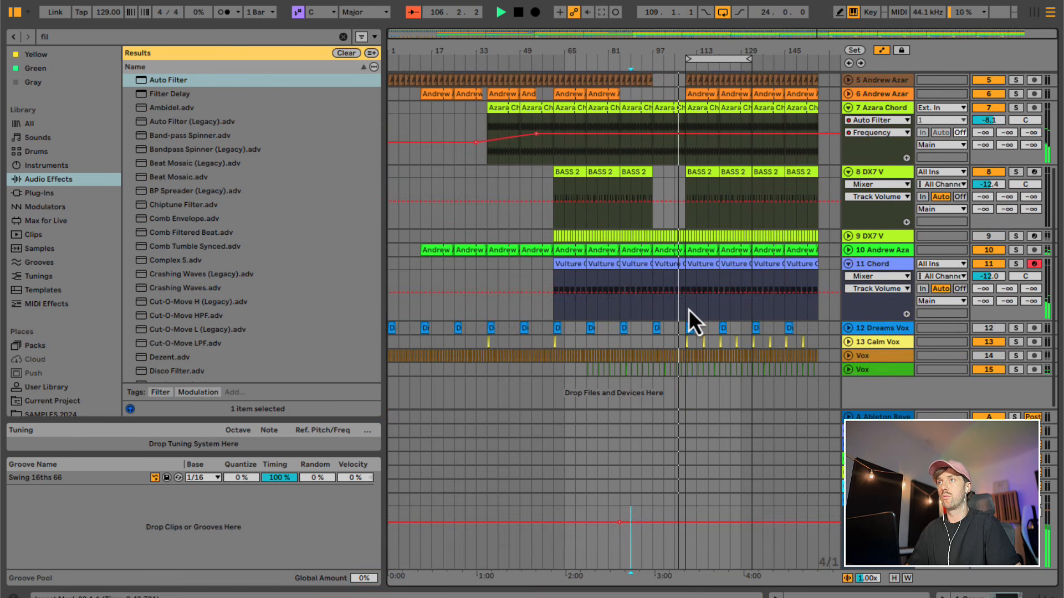
pyautogui.scroll(4, 689, 309)
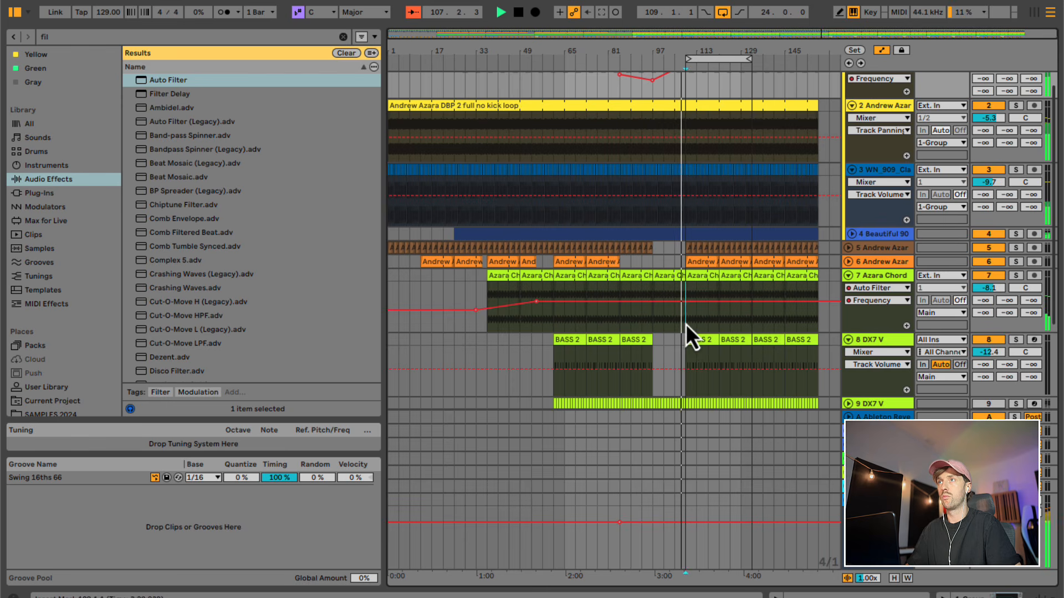
# - Delete the chord clips on track 7 between bars 109 and 133 and play the transition from bar 105
pyautogui.moveTo(686, 323); pyautogui.dragTo(751, 272)
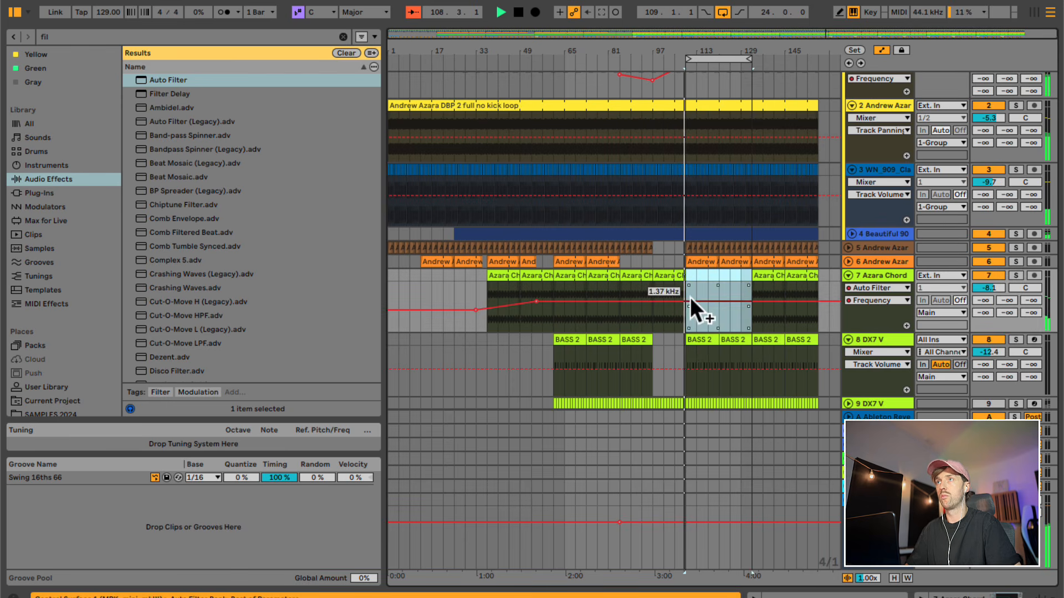
pyautogui.press('Delete')
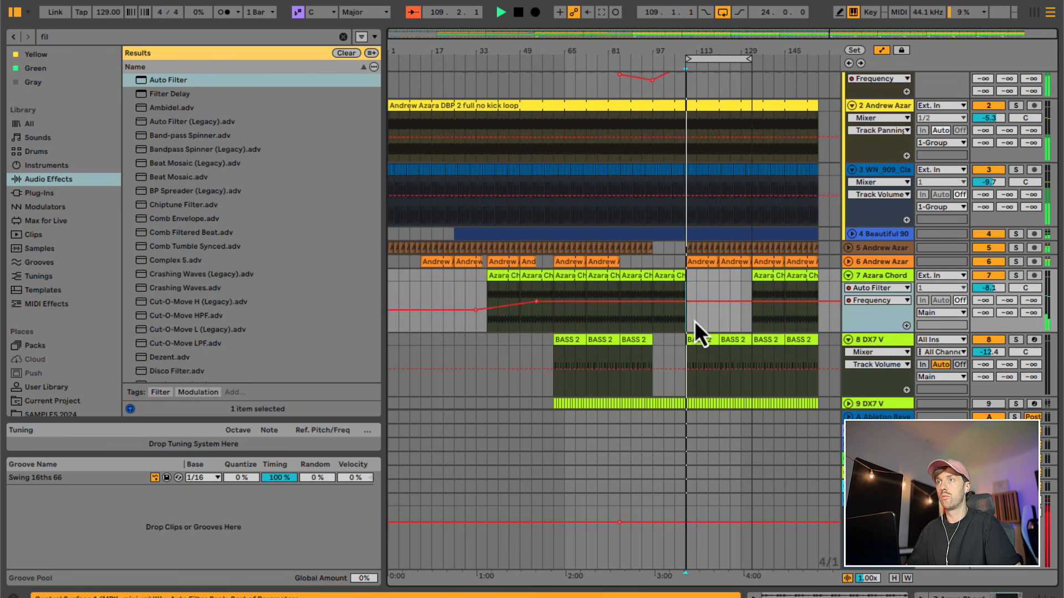
pyautogui.click(688, 562)
pyautogui.doubleClick(687, 563)
pyautogui.click(686, 551)
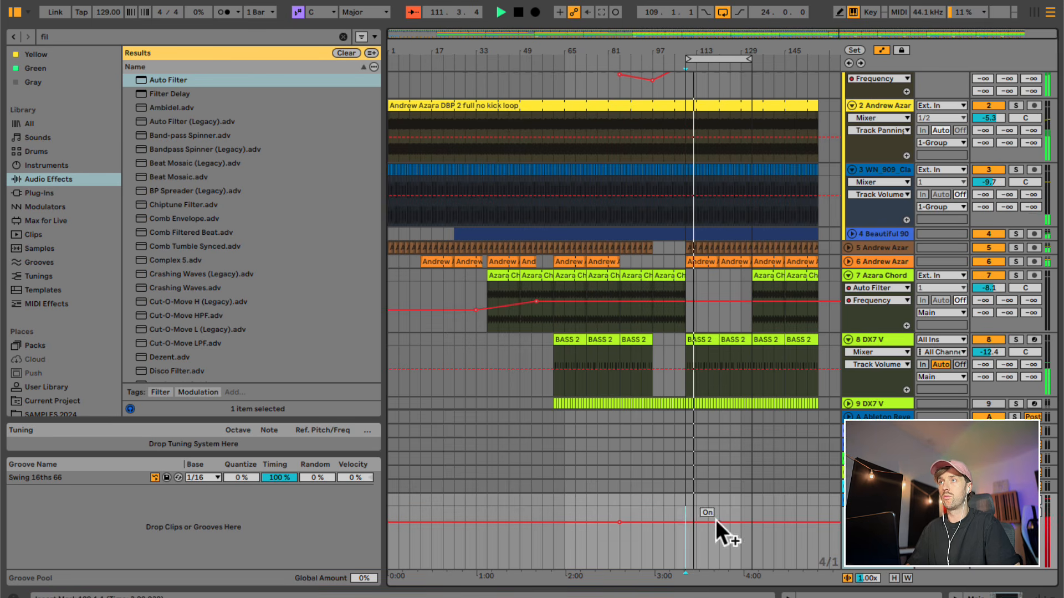
pyautogui.click(715, 367)
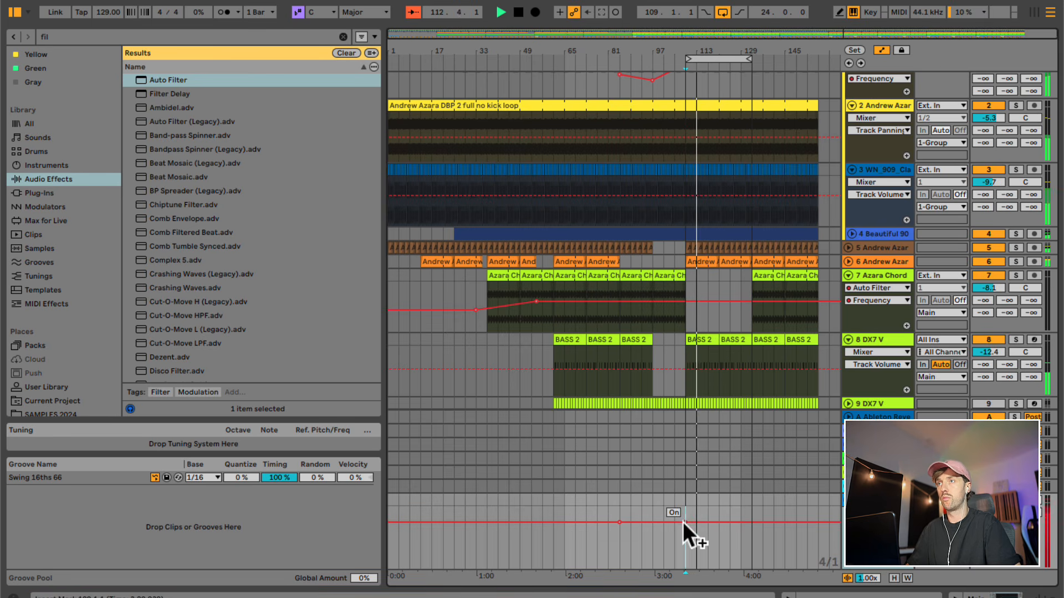
pyautogui.click(676, 386)
pyautogui.press('space')
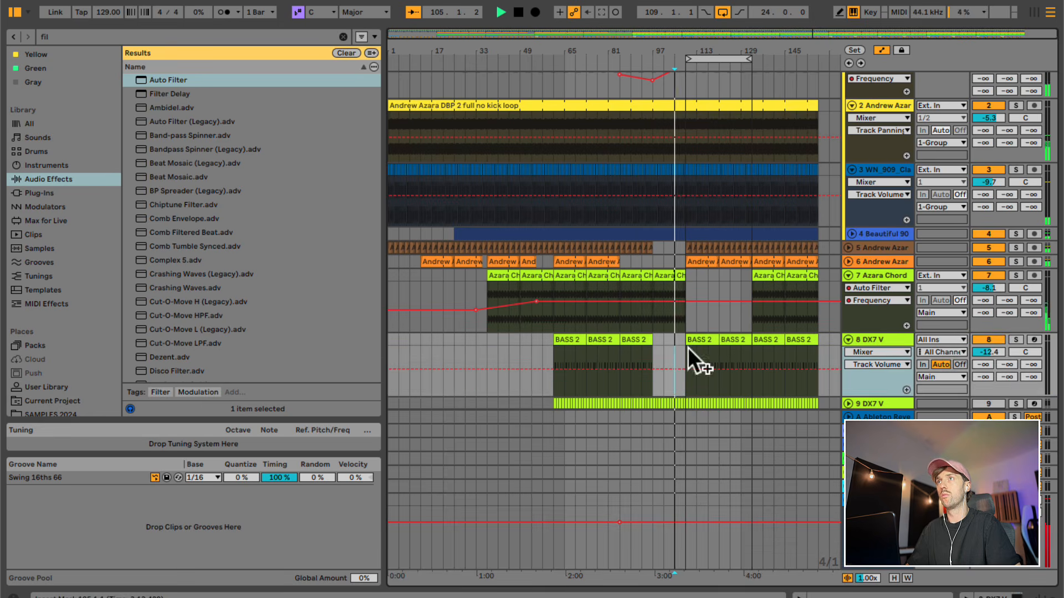
# - Show the Main track's Auto Filter frequency automation and draw it down to 20 Hz from bar 109
pyautogui.scroll(2, 698, 332)
pyautogui.scroll(-1, 720, 327)
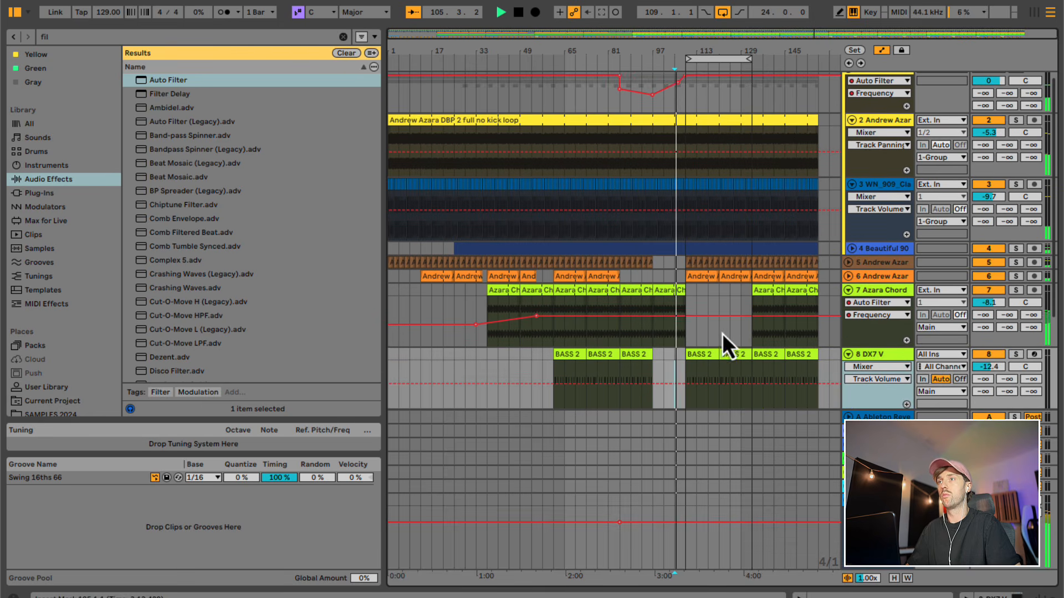
pyautogui.click(695, 540)
pyautogui.hotkey('shift', 'Tab')
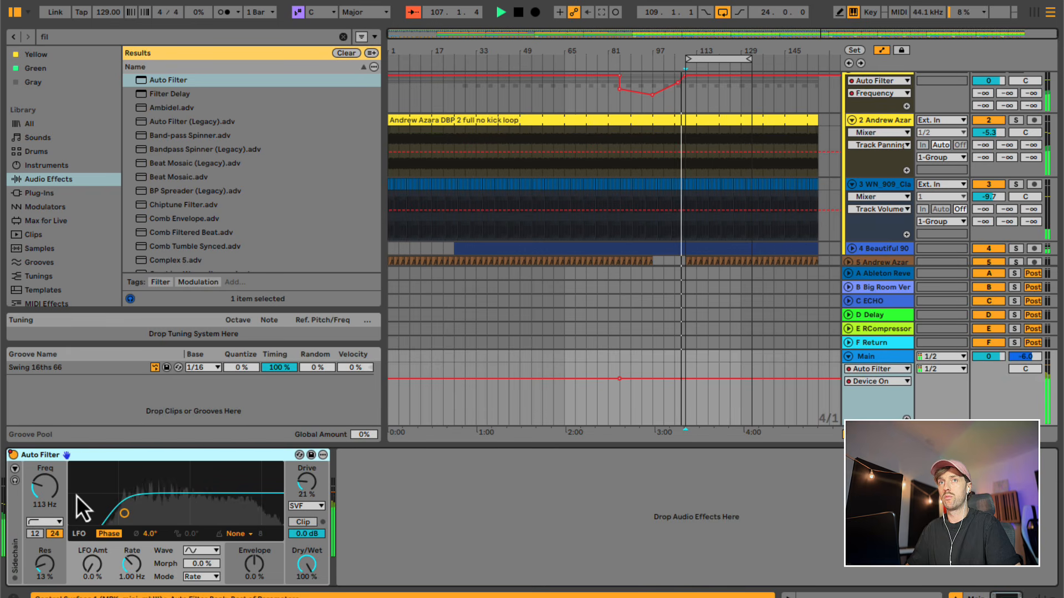
pyautogui.click(46, 488)
pyautogui.moveTo(697, 414); pyautogui.dragTo(704, 427)
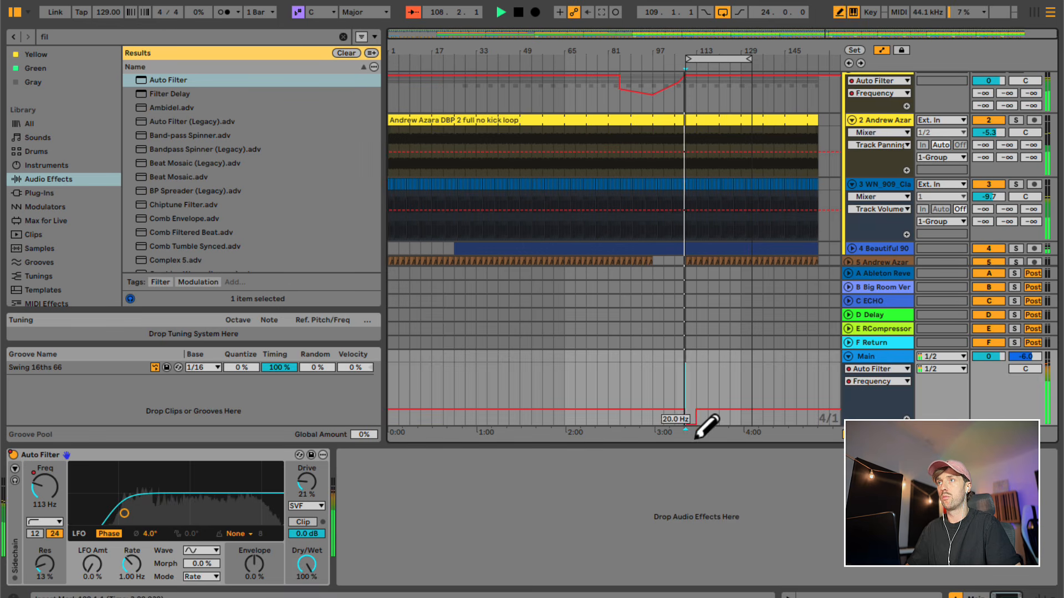
# - Shape the Main filter's frequency drop with breakpoints, curving from 113 Hz around bar 105 down to 20 Hz at bar 109
pyautogui.click(677, 408)
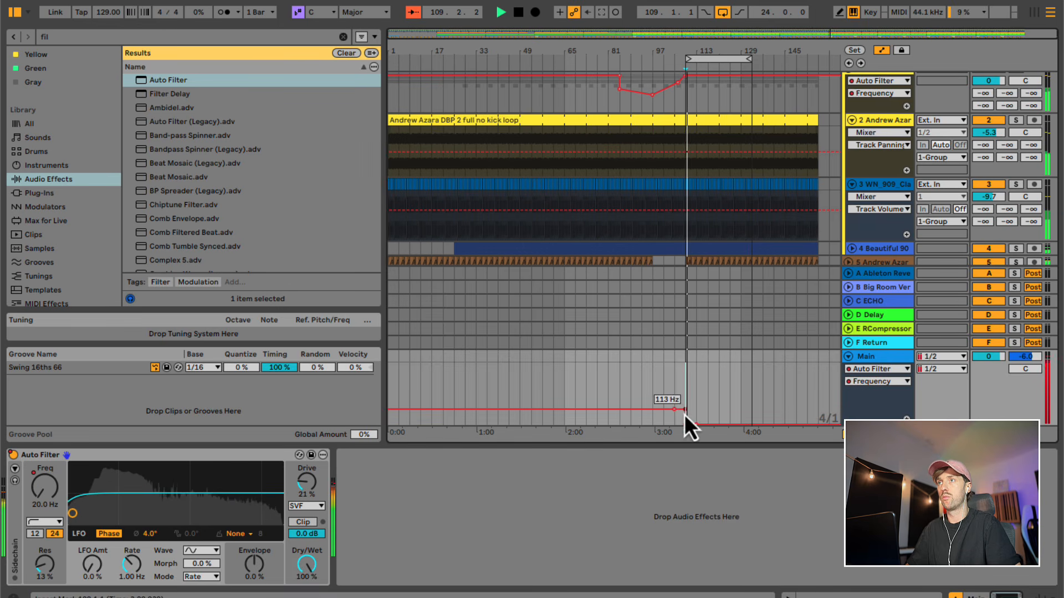
pyautogui.click(684, 411)
pyautogui.click(676, 360)
pyautogui.press('space')
pyautogui.press('space')
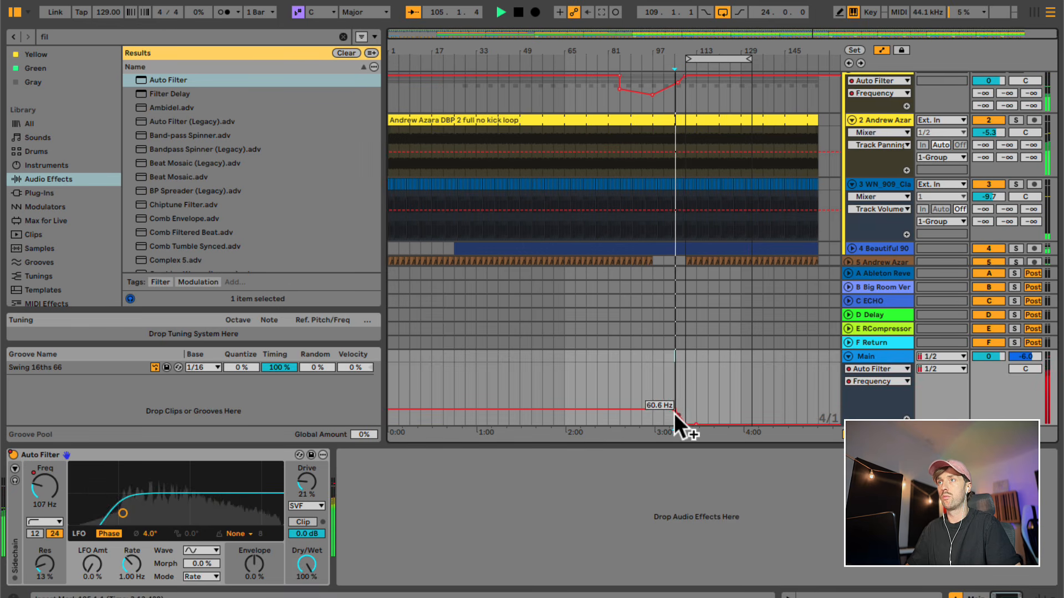
pyautogui.moveTo(674, 413); pyautogui.dragTo(679, 415)
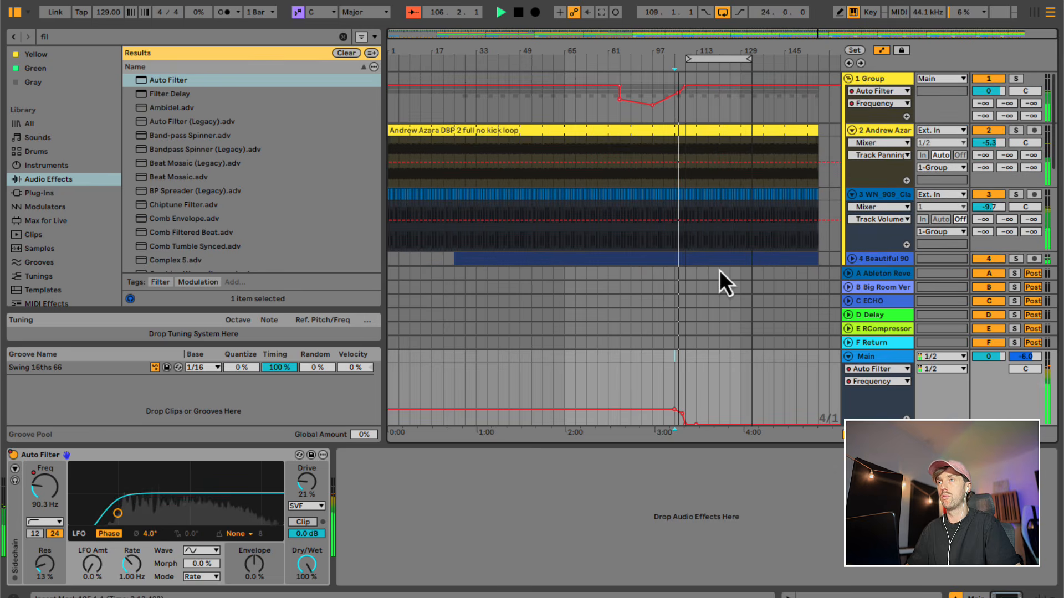
# - Remove the track 7 chord clip between bars 105 and 109 and fill the track with the chord from bar 109 to 157
pyautogui.scroll(-5, 719, 271)
pyautogui.scroll(-2, 698, 152)
pyautogui.click(678, 126)
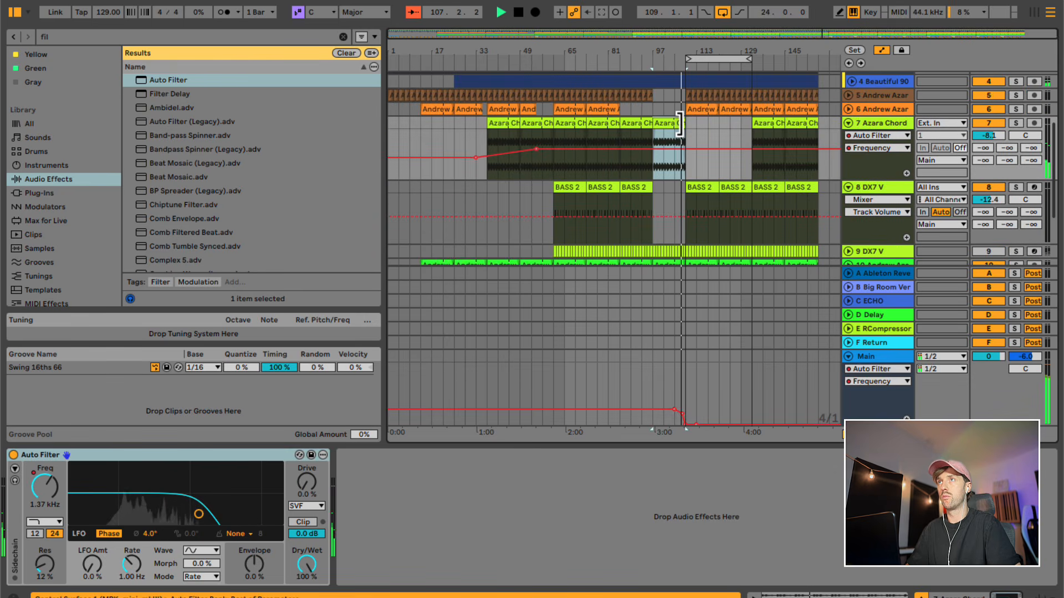
pyautogui.moveTo(683, 124); pyautogui.dragTo(819, 123)
pyautogui.click(686, 127)
pyautogui.press('super+v')
# - Unfold track 9 DX7 V, play the breakdown from bar 97 and activate the track
pyautogui.scroll(-2, 789, 221)
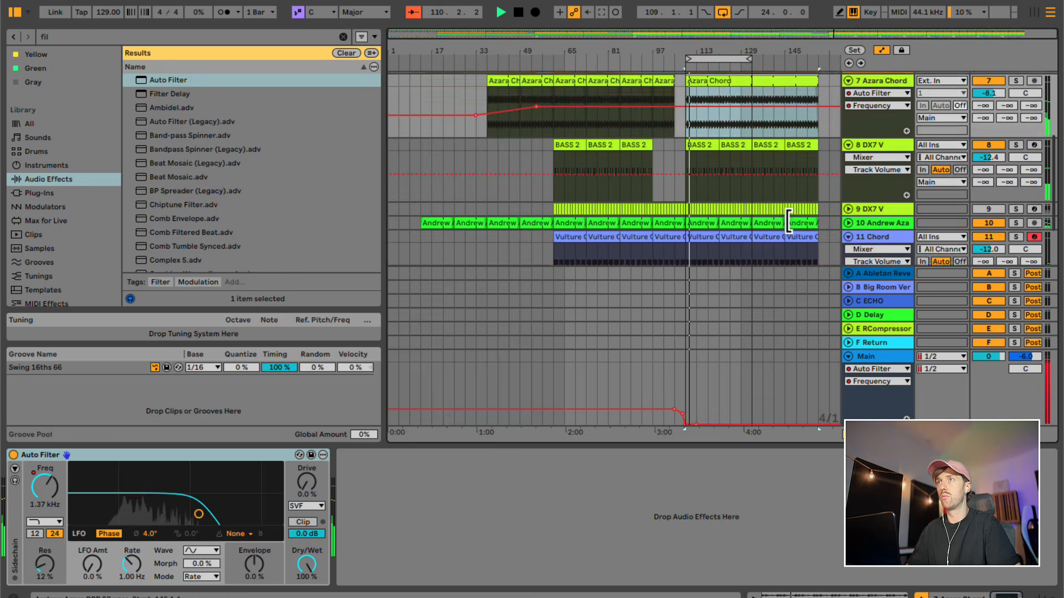
pyautogui.click(862, 208)
pyautogui.click(848, 209)
pyautogui.click(654, 224)
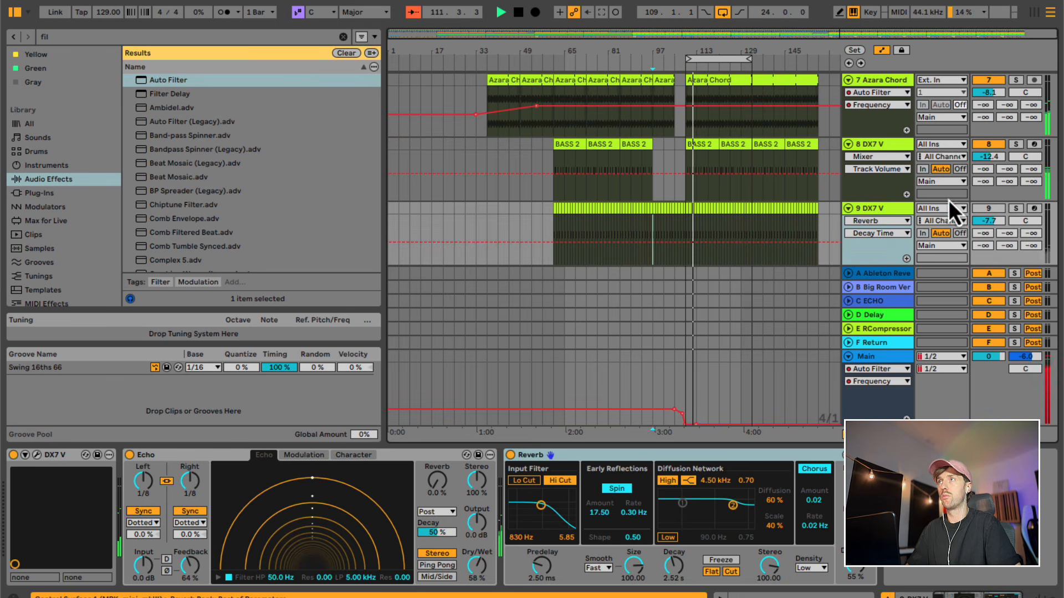
pyautogui.press('space')
pyautogui.press('space')
pyautogui.click(992, 211)
# - Delete the track 9 DX7 V clips before bar 97 and after bar 109, keeping only those in the breakdown
pyautogui.click(550, 255)
pyautogui.moveTo(550, 254); pyautogui.dragTo(651, 209)
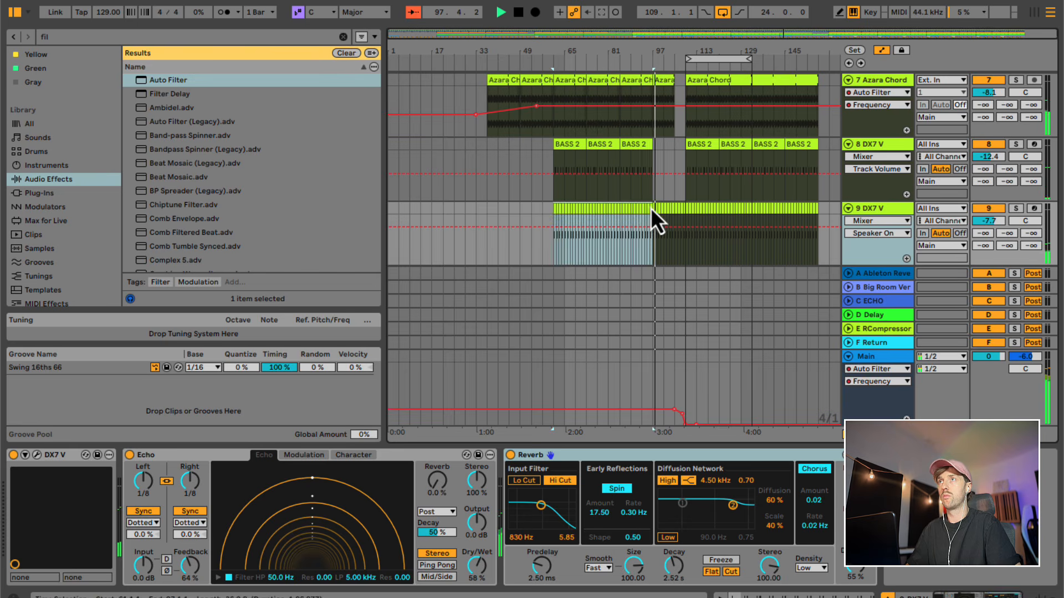
pyautogui.press('Delete')
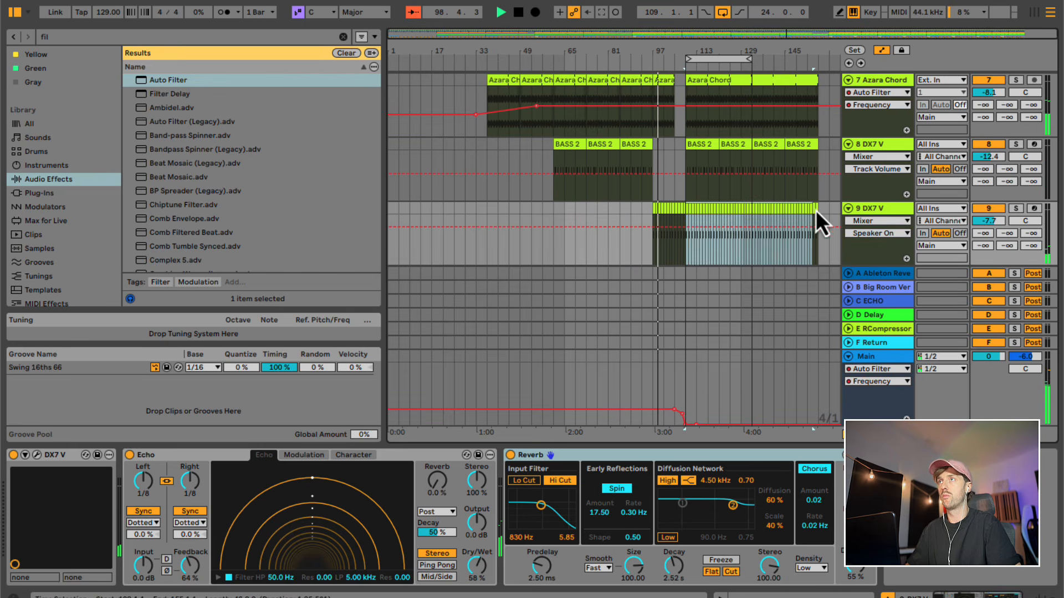
pyautogui.keyDown('shift'); pyautogui.click(819, 206); pyautogui.keyUp('shift')
pyautogui.press('Delete')
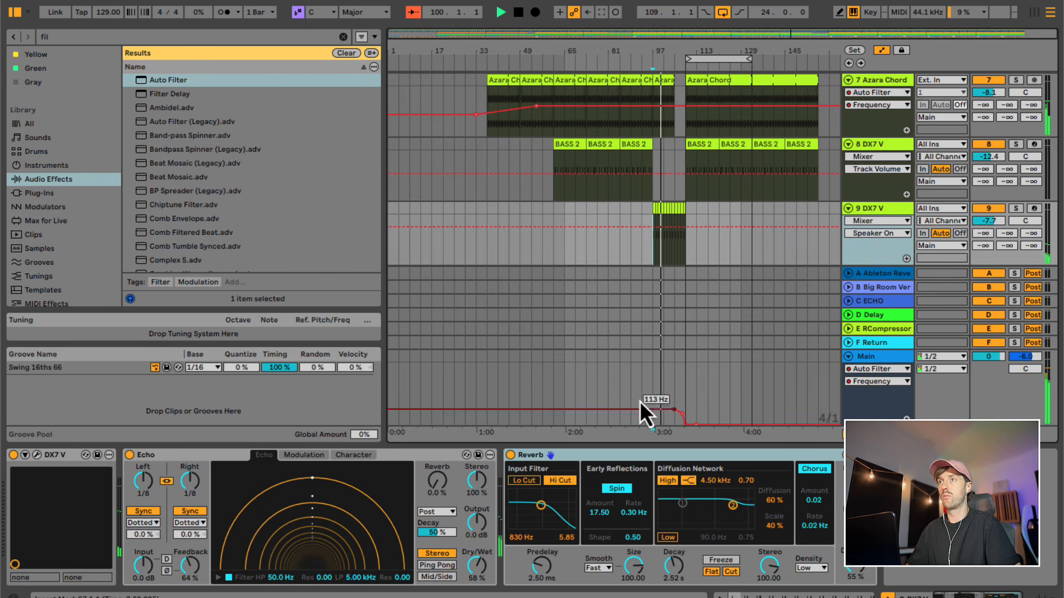
# - Hide the device view and shorten the loop starting at bar 109 to 20 bars
pyautogui.click(648, 387)
pyautogui.press('super+alt+l')
pyautogui.scroll(8, 716, 430)
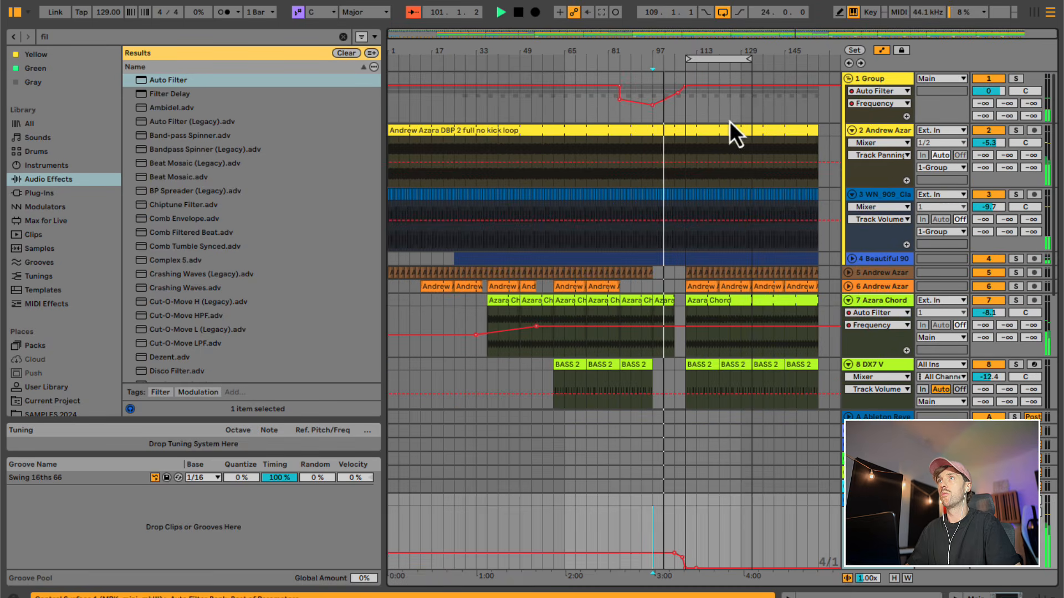
pyautogui.moveTo(750, 59); pyautogui.dragTo(741, 58)
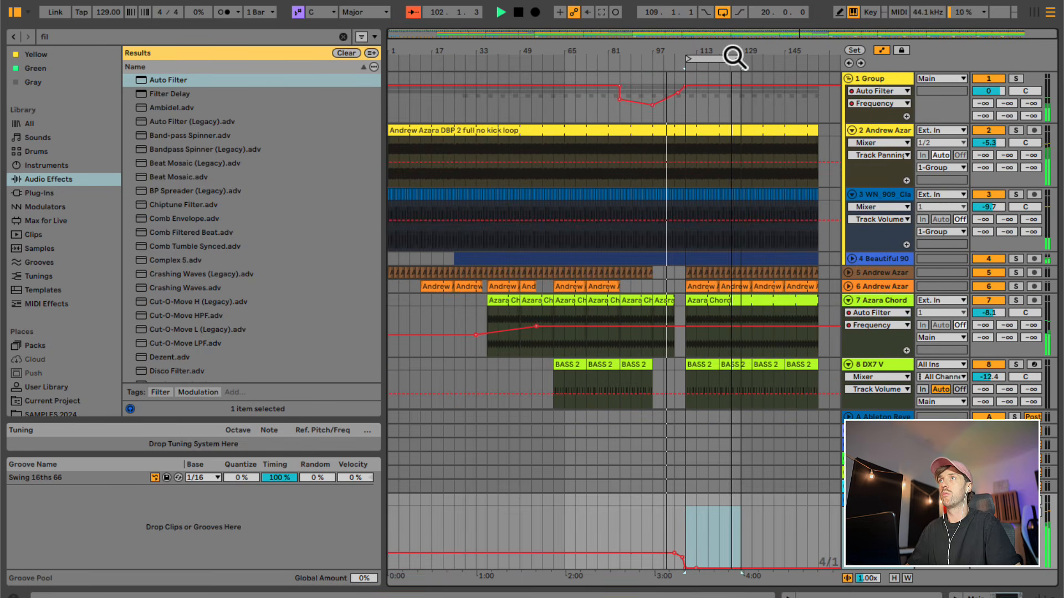
# - Copy bars 37 to 65 across all tracks and paste the section at bar 129
pyautogui.moveTo(485, 531); pyautogui.dragTo(562, 41)
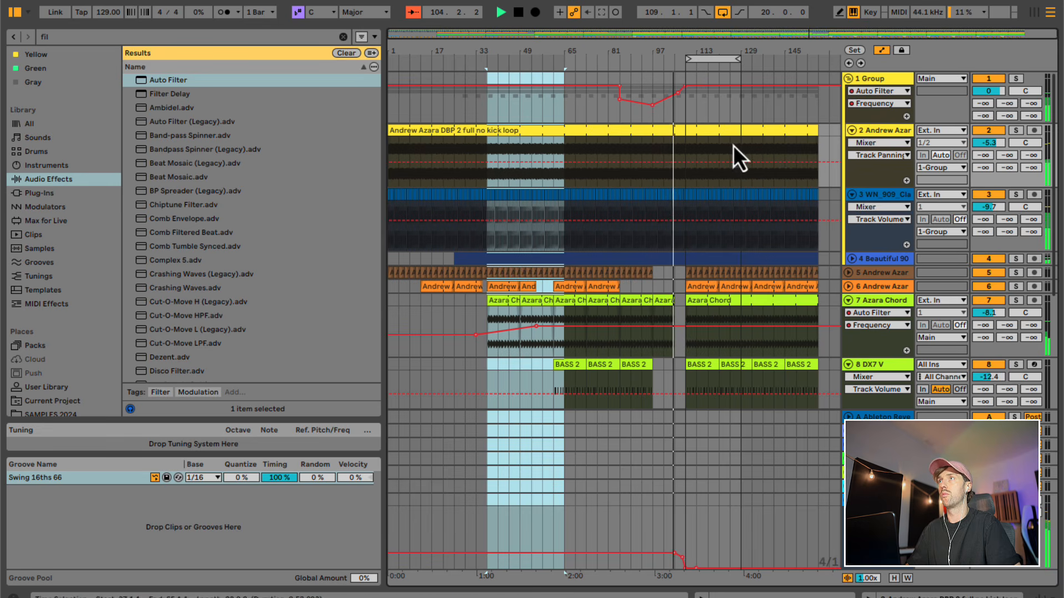
pyautogui.click(743, 77)
pyautogui.hotkey('ctrl', 'v')
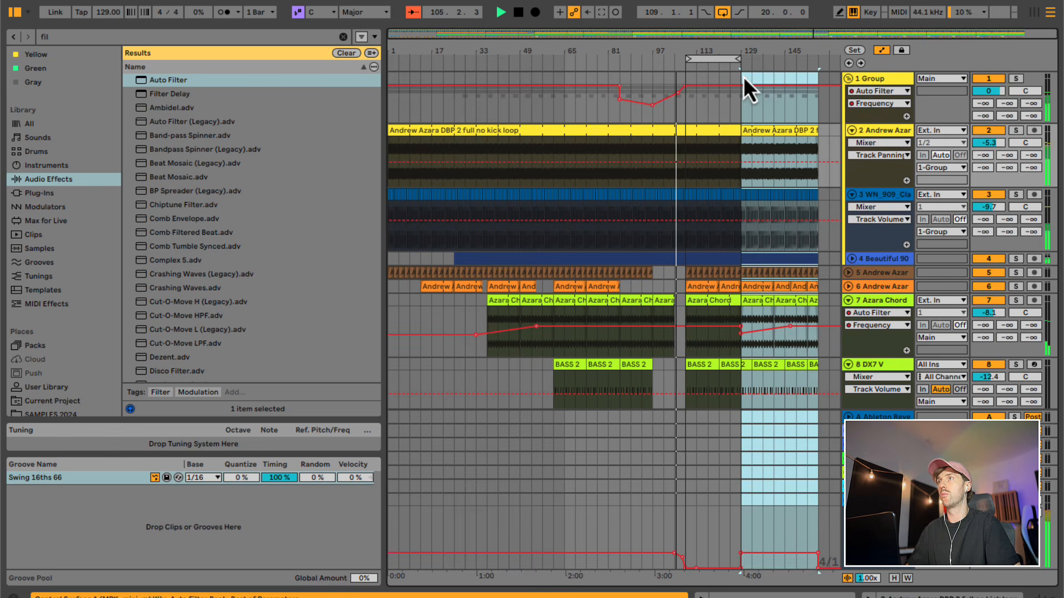
pyautogui.scroll(-5, 756, 255)
pyautogui.scroll(5, 737, 244)
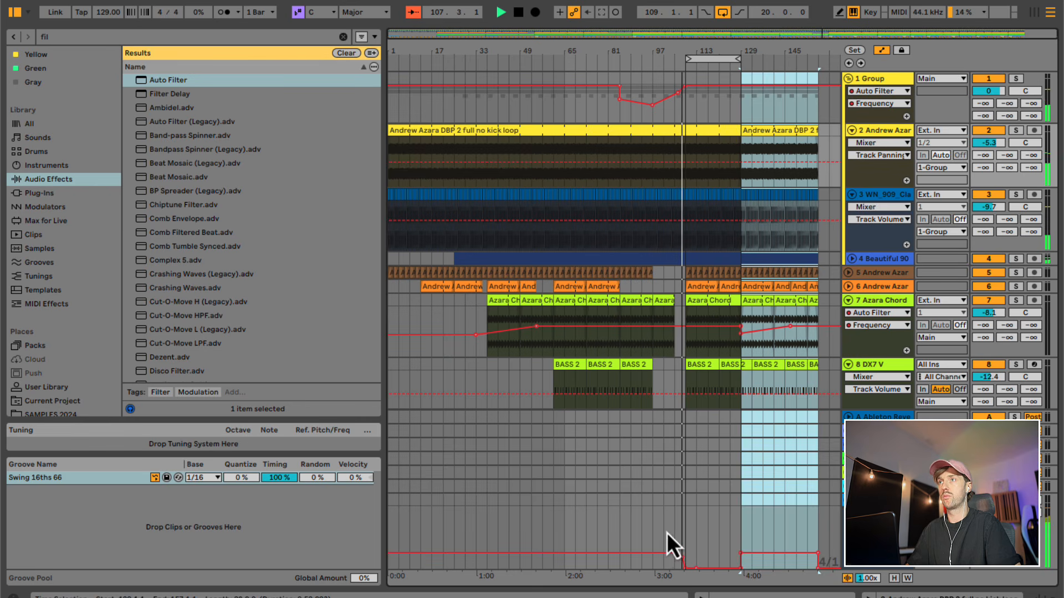
# - Copy the end of the breakdown, bars 101 to 109, across all tracks and paste it at bar 157
pyautogui.moveTo(666, 533); pyautogui.dragTo(686, 1)
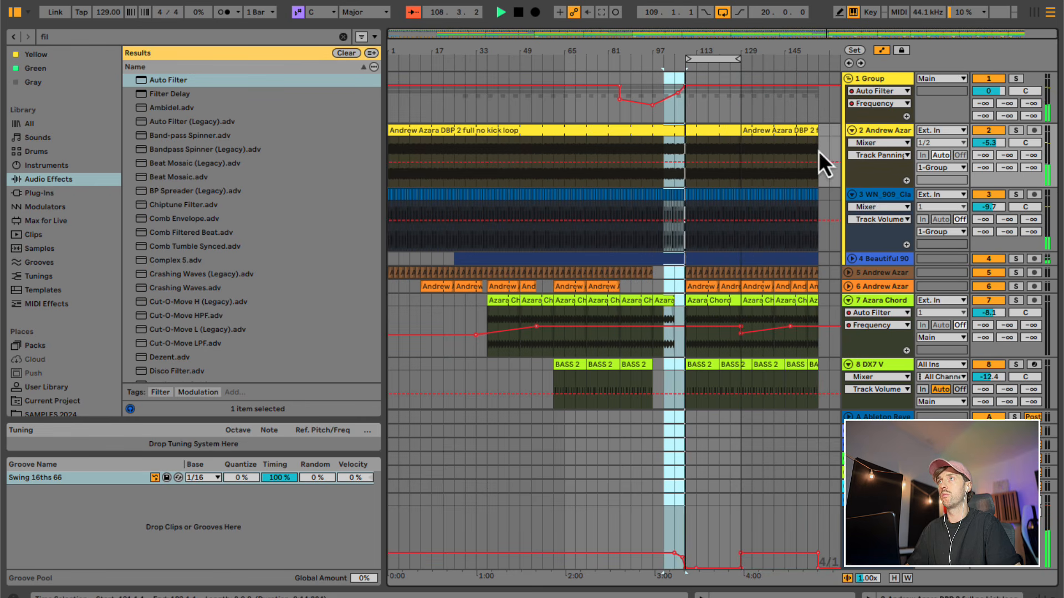
pyautogui.click(819, 79)
pyautogui.press('super+v')
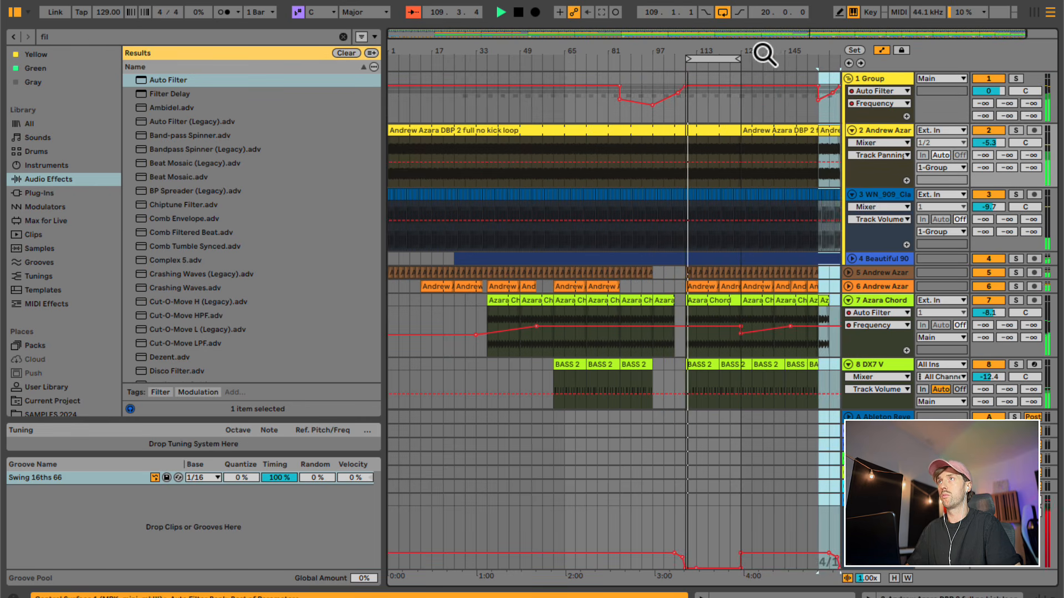
# - Play from bar 129 and remove the low filter frequency breakpoint on track 7 at that bar
pyautogui.moveTo(765, 54); pyautogui.dragTo(765, 39)
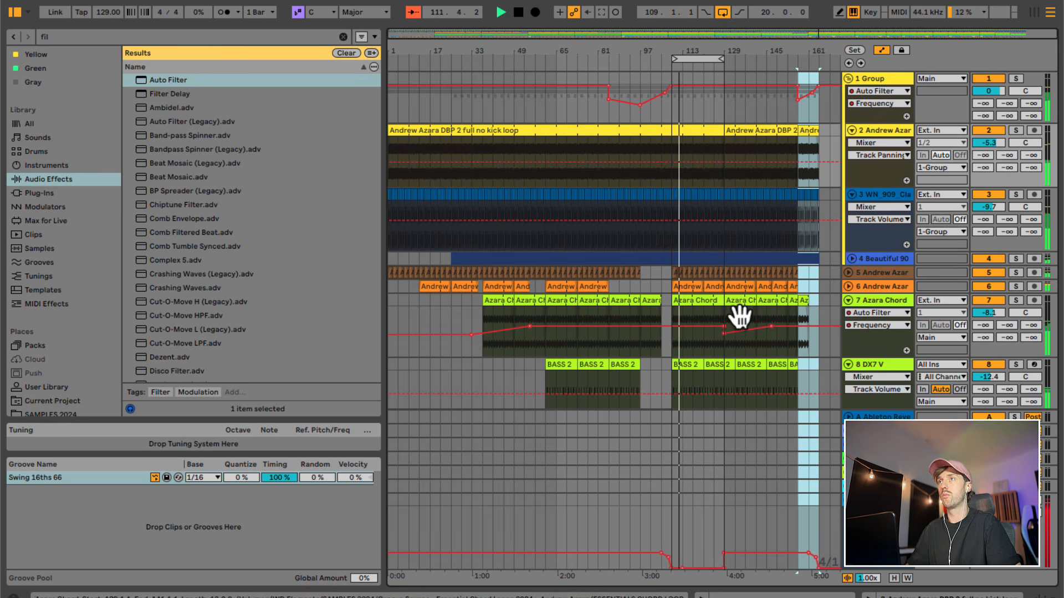
pyautogui.click(722, 346)
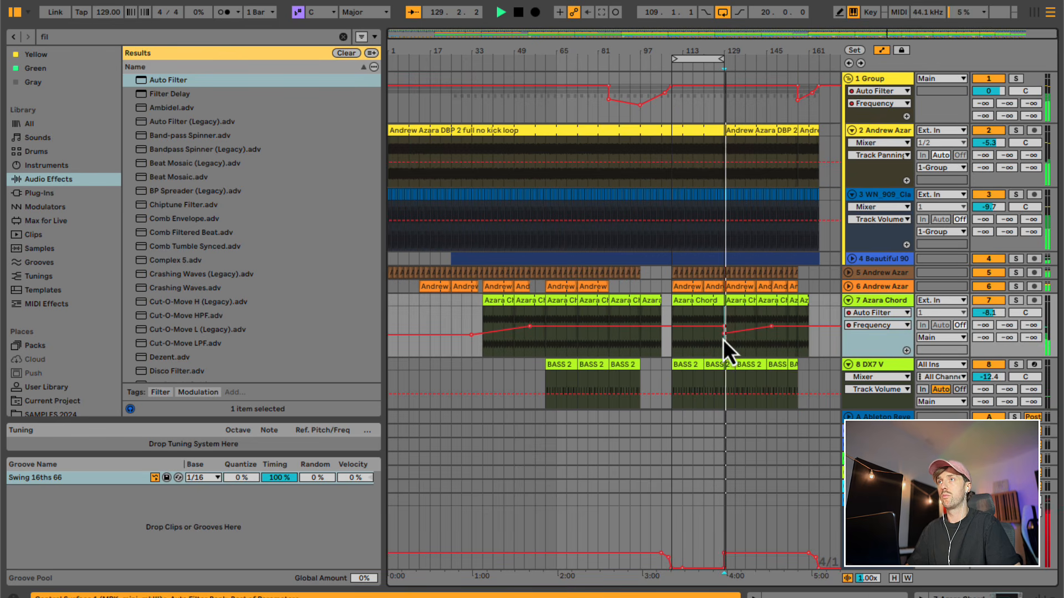
pyautogui.click(723, 345)
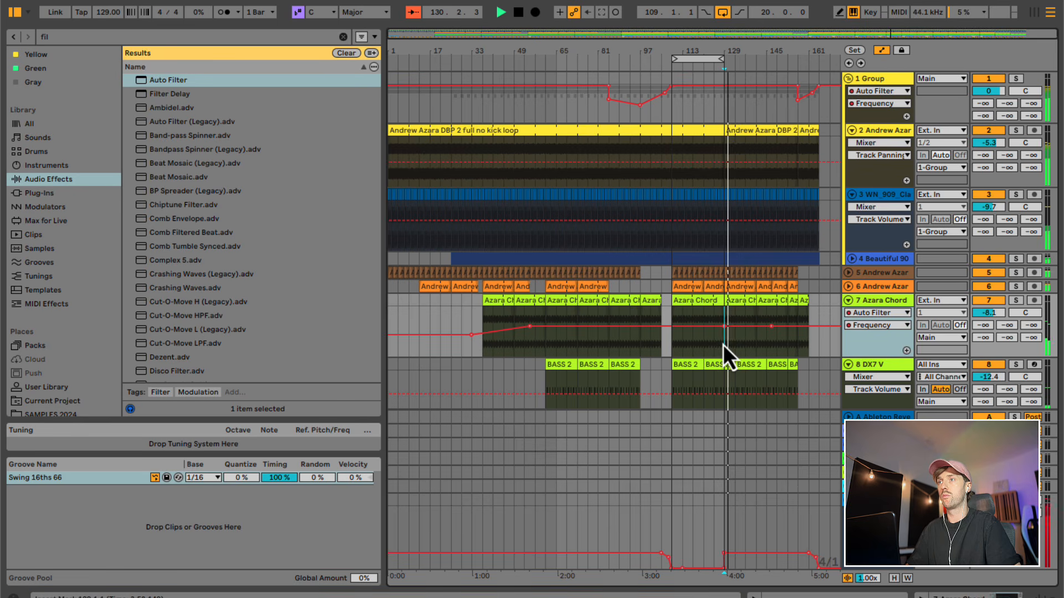
# - Lower the Main filter frequency to 20 Hz from about bar 133 and ramp track 7's filter frequency down between bars 129 and 165
pyautogui.press('b')
pyautogui.click(745, 560)
pyautogui.press('b')
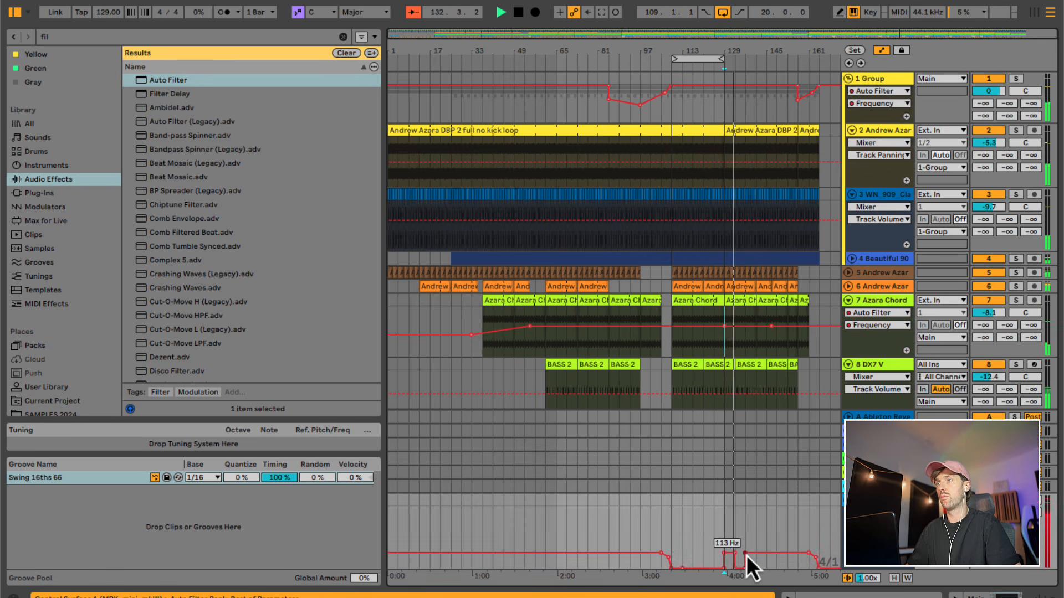
pyautogui.moveTo(746, 554)
pyautogui.mouseDown()
pyautogui.moveTo(809, 550)
pyautogui.moveTo(817, 561)
pyautogui.mouseUp()
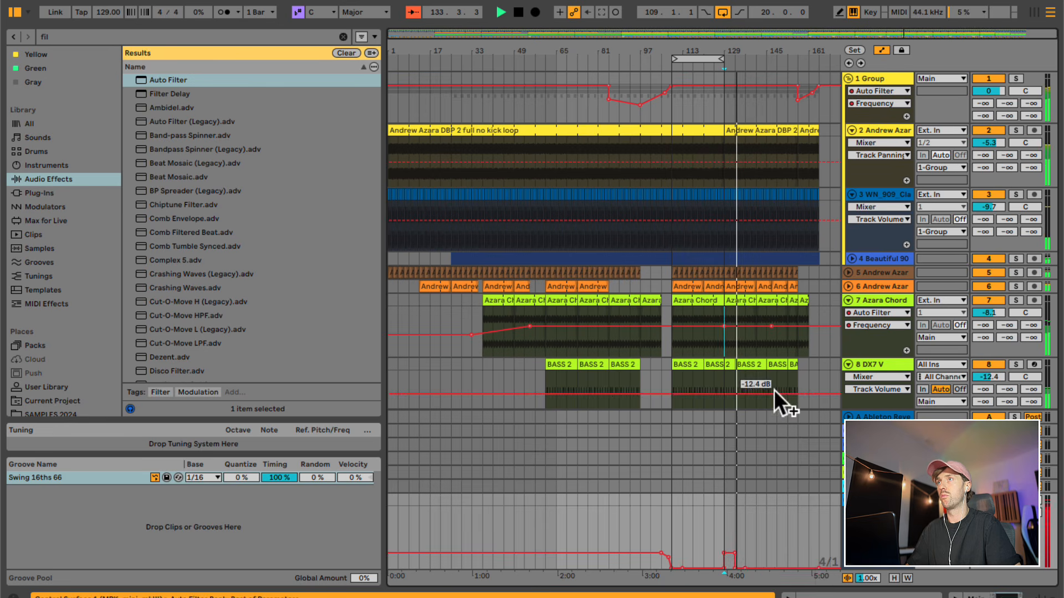
pyautogui.moveTo(773, 330); pyautogui.dragTo(819, 348)
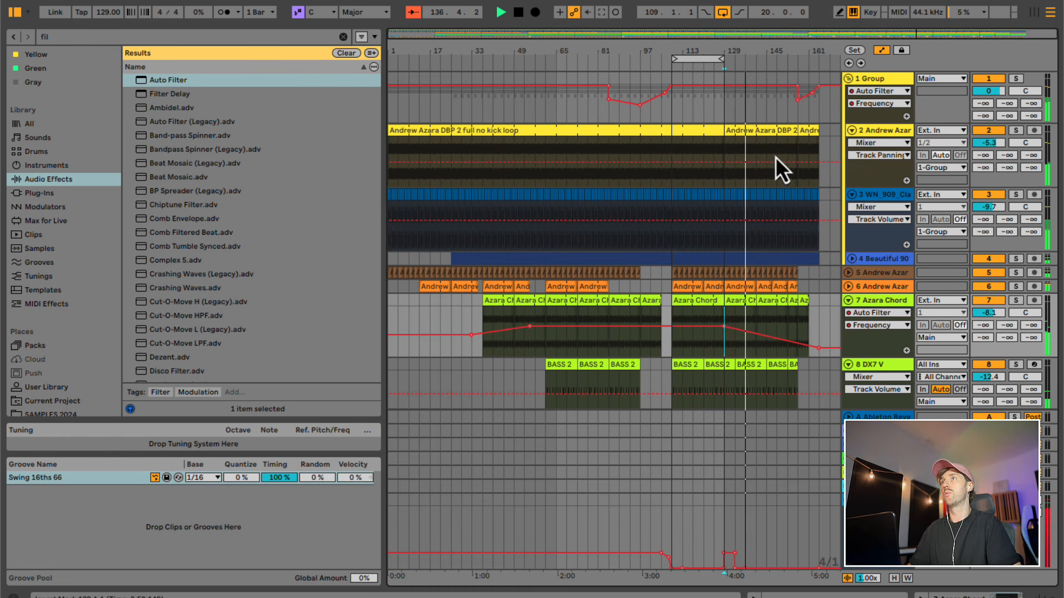
# - Ramp the Group track's filter frequency from 20.0 kHz around bar 141 down to 1.31 kHz at bar 157
pyautogui.click(784, 133)
pyautogui.click(758, 87)
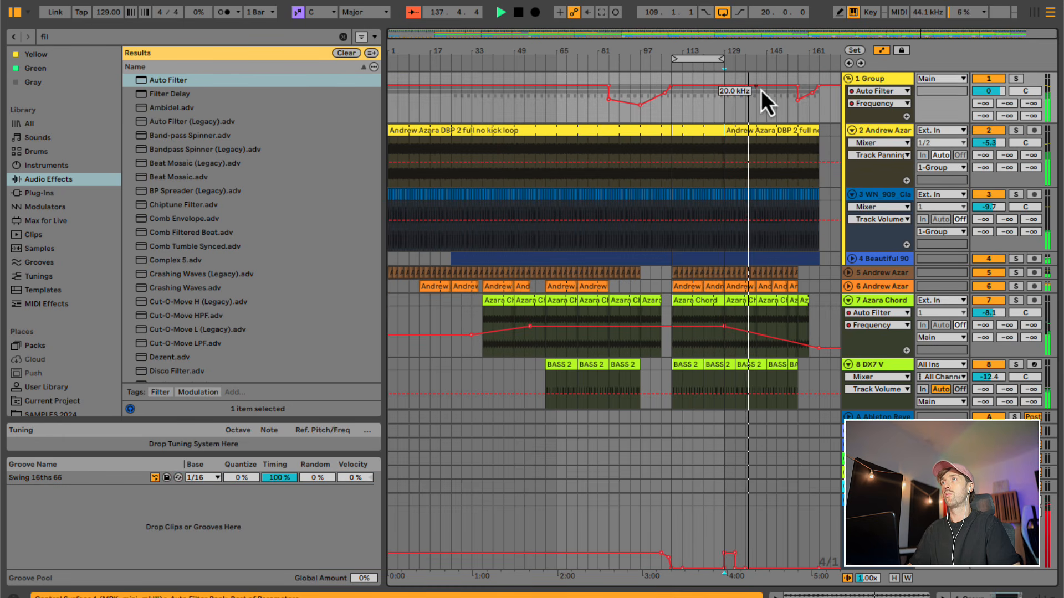
pyautogui.moveTo(818, 89); pyautogui.dragTo(804, 105)
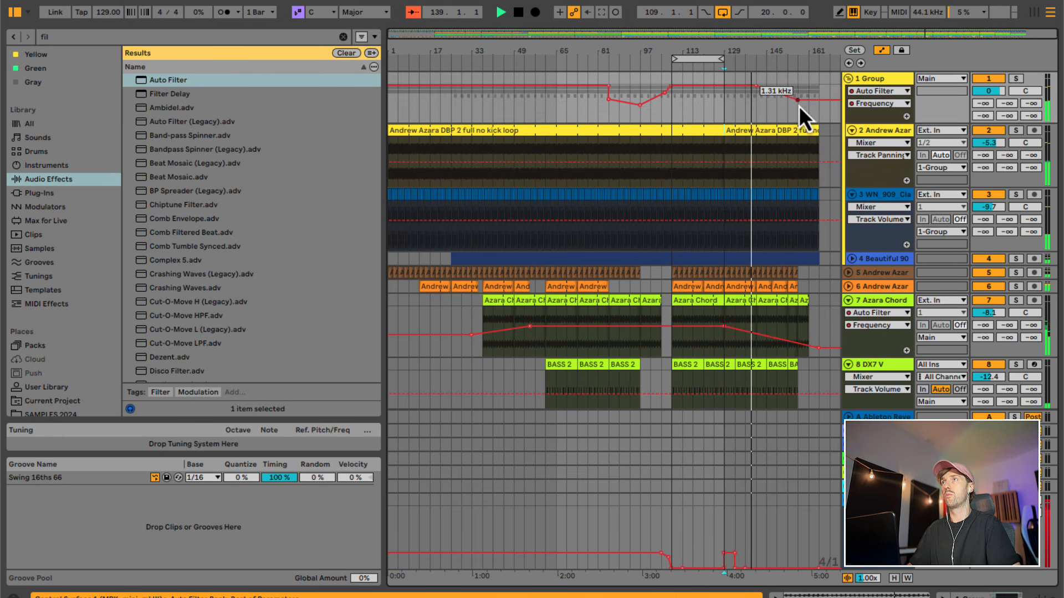
# - Trim the first track 6 clip to start at bar 17, and paste a copy of bars 1 to 17 across all tracks at bar 165
pyautogui.moveTo(430, 532); pyautogui.dragTo(389, 81)
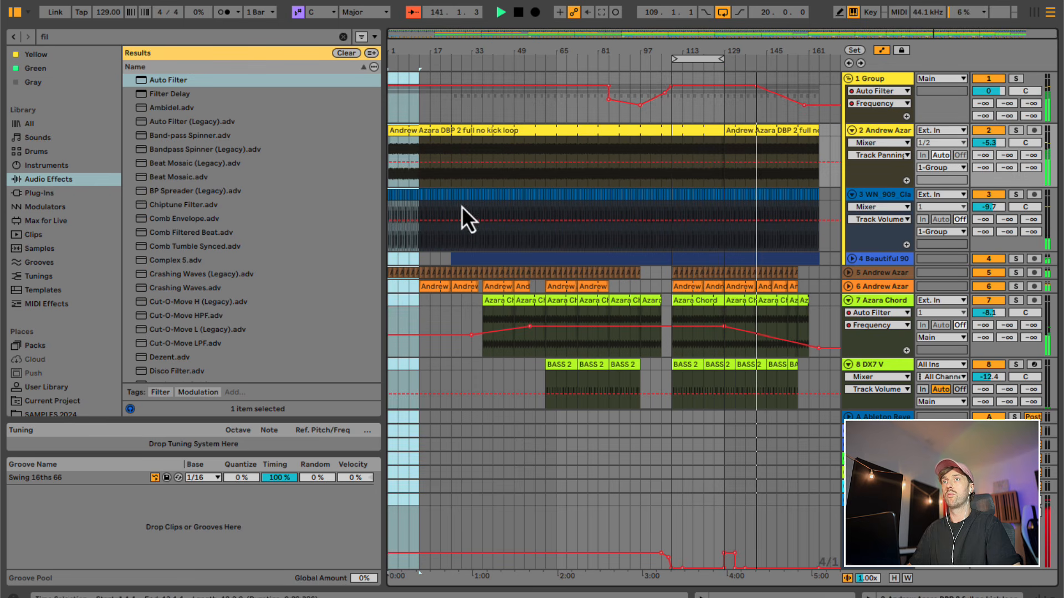
pyautogui.moveTo(420, 285); pyautogui.dragTo(430, 286)
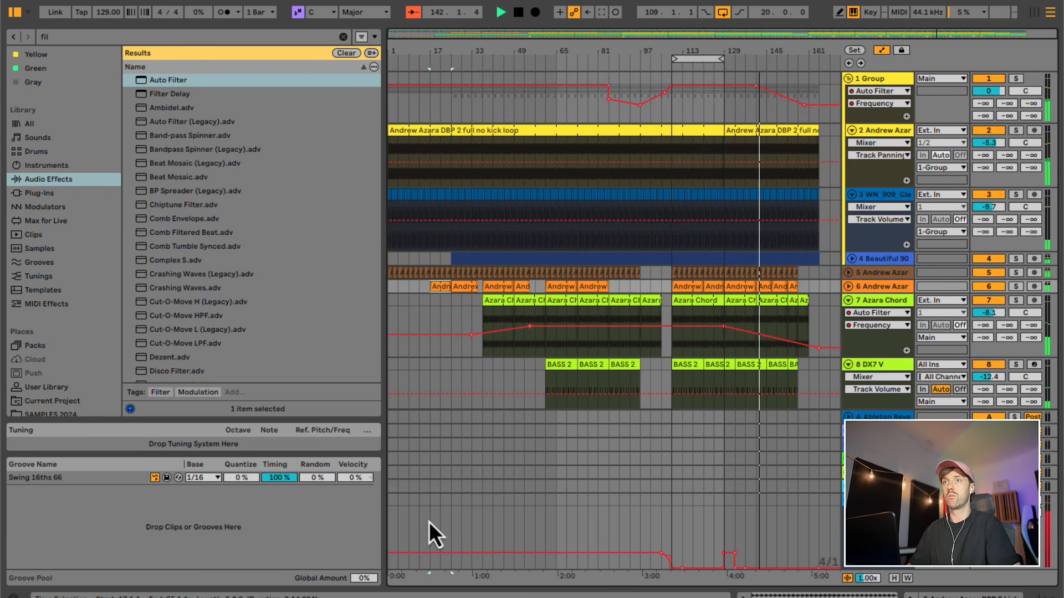
pyautogui.moveTo(429, 521); pyautogui.dragTo(389, 83)
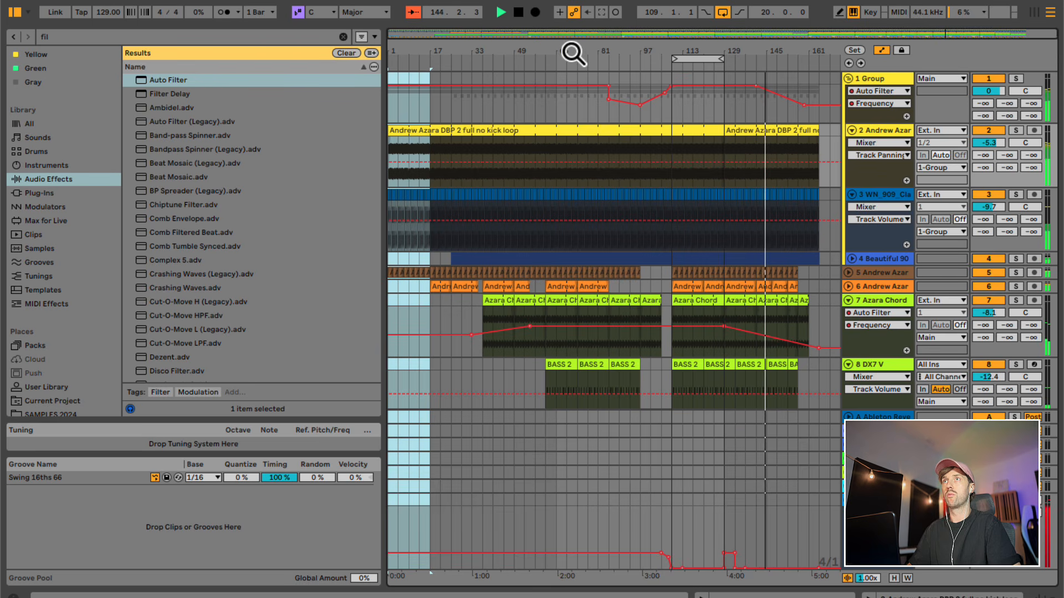
pyautogui.click(816, 79)
pyautogui.press('super+v')
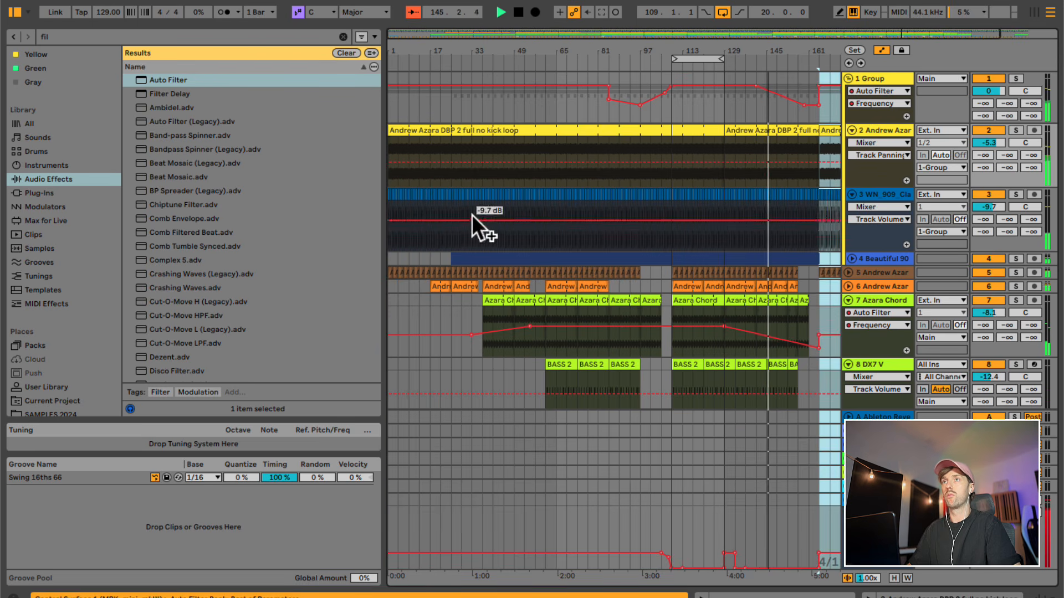
# - Play the transition around bar 33, delete the time from bar 29 to 33 across all tracks, and play from the cut
pyautogui.scroll(-1, 471, 214)
pyautogui.moveTo(439, 47); pyautogui.dragTo(479, 62)
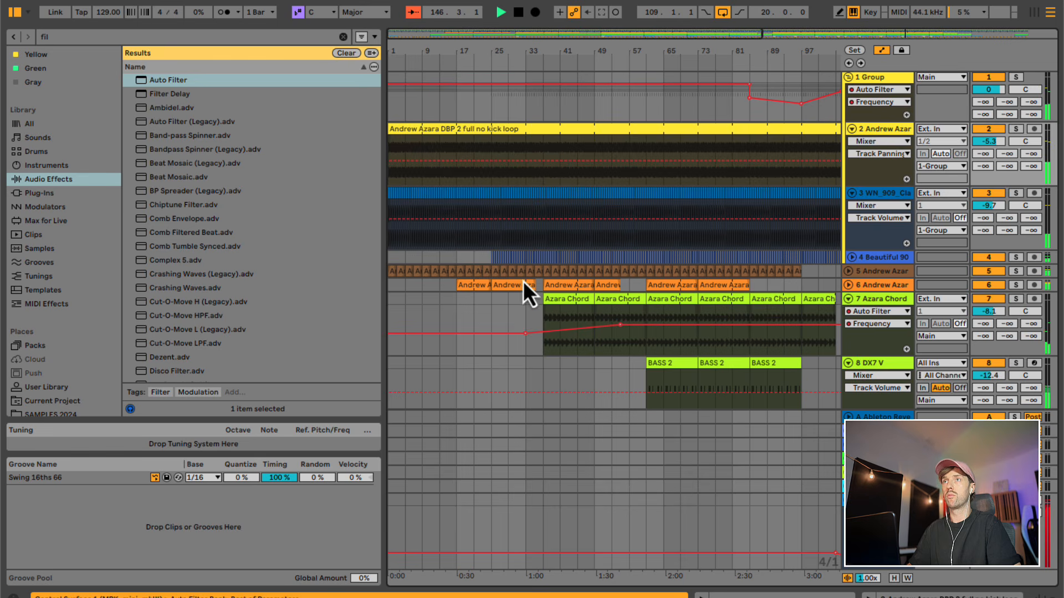
pyautogui.click(517, 302)
pyautogui.click(526, 304)
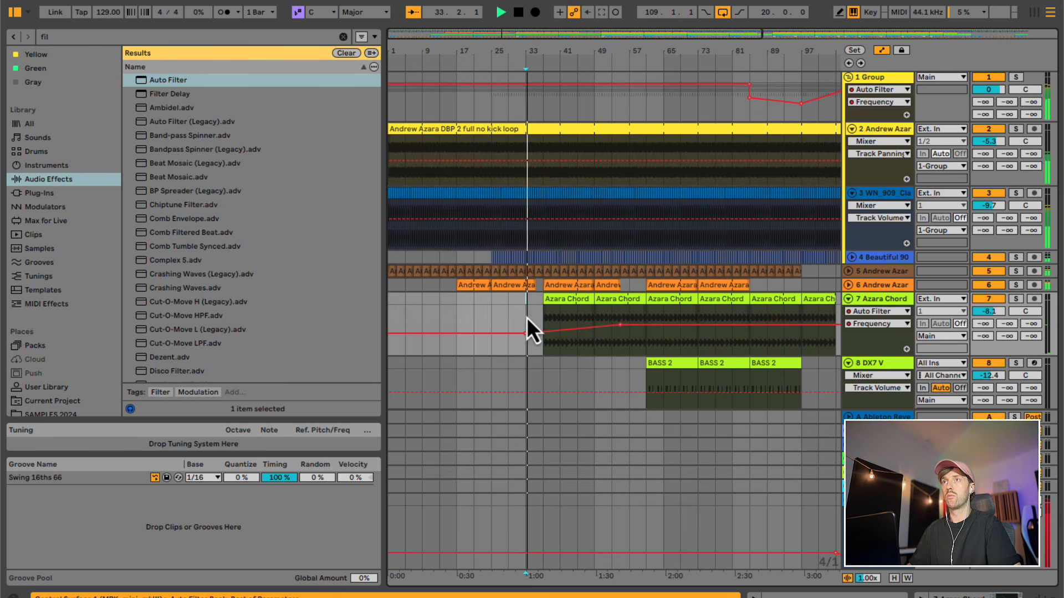
pyautogui.click(507, 537)
pyautogui.moveTo(531, 58); pyautogui.dragTo(525, 22)
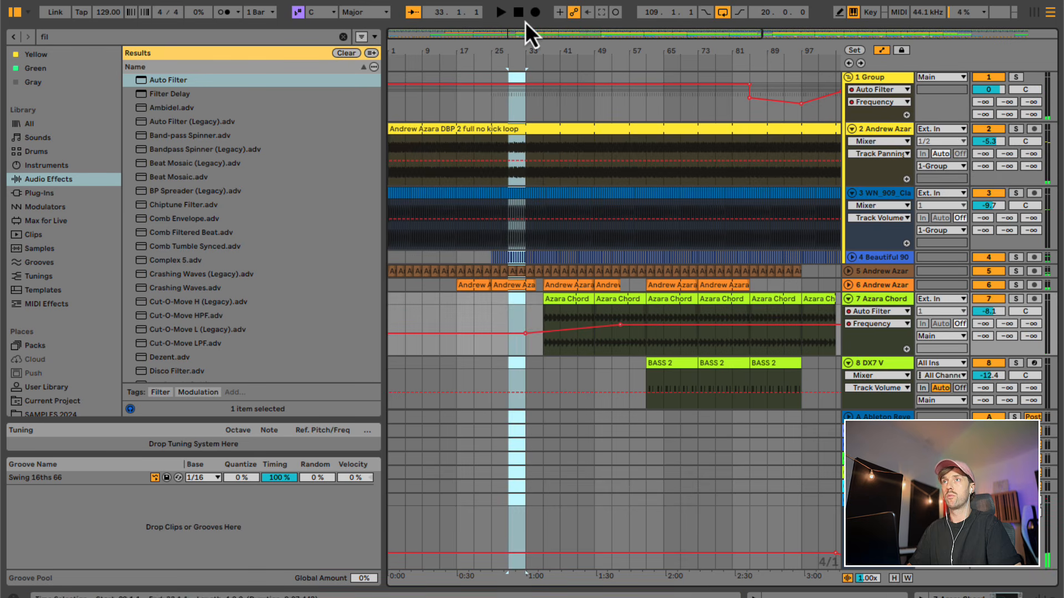
pyautogui.press('super+shift+Delete')
pyautogui.press('space')
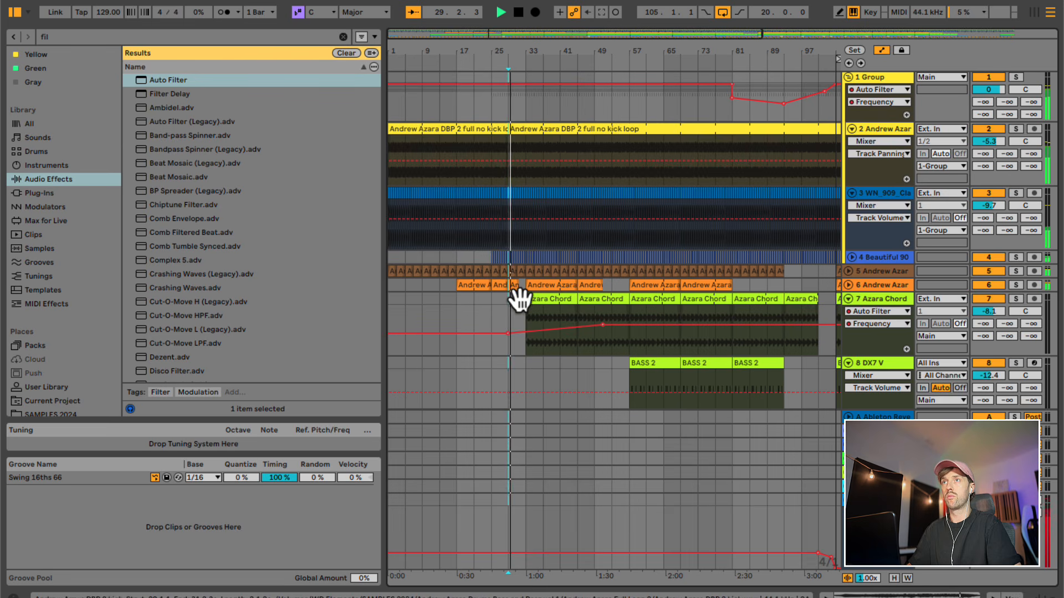
# - Lower the Main filter frequency to 20 Hz from bar 33 to about bar 101, and play from bar 33
pyautogui.click(524, 316)
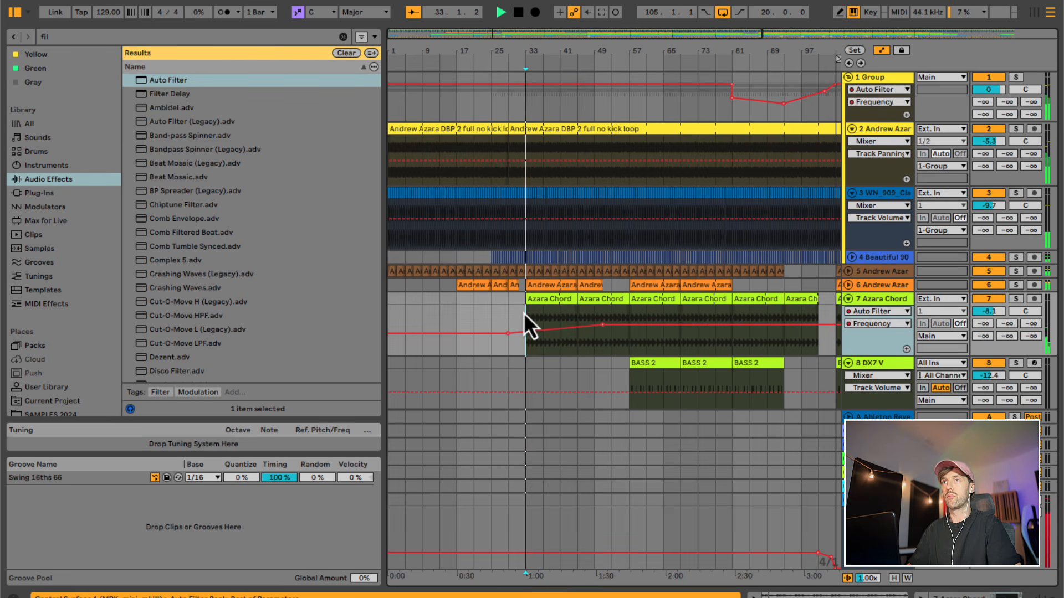
pyautogui.press('b')
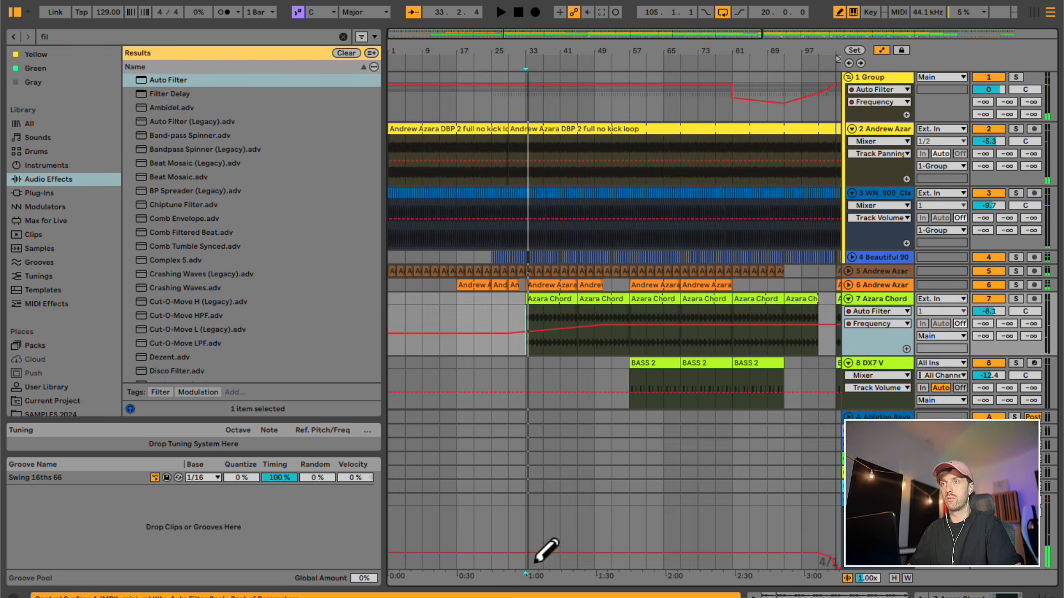
pyautogui.click(534, 566)
pyautogui.press('b')
pyautogui.click(479, 500)
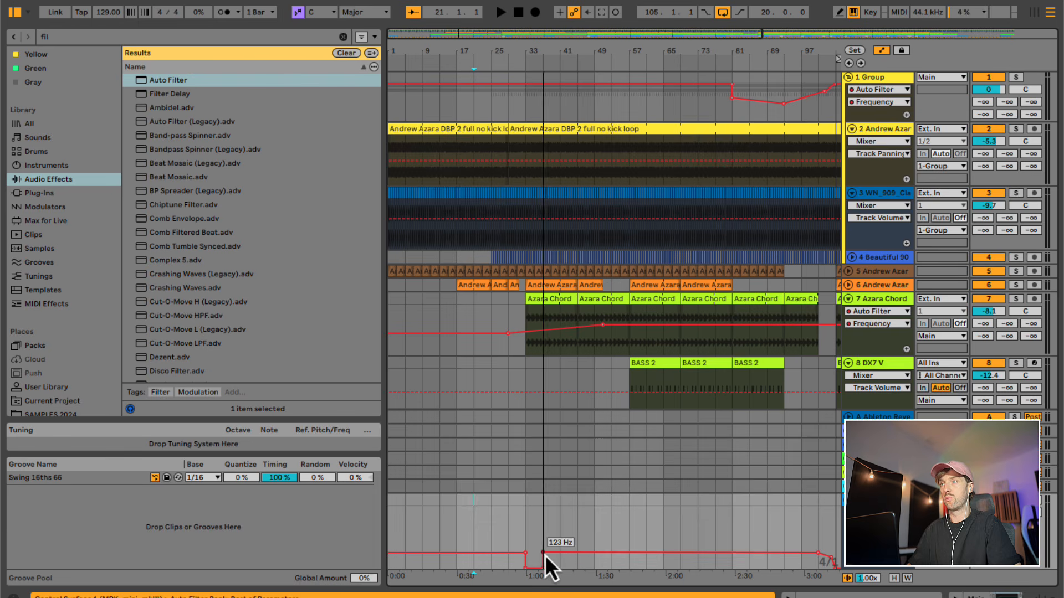
pyautogui.moveTo(543, 554); pyautogui.dragTo(802, 567)
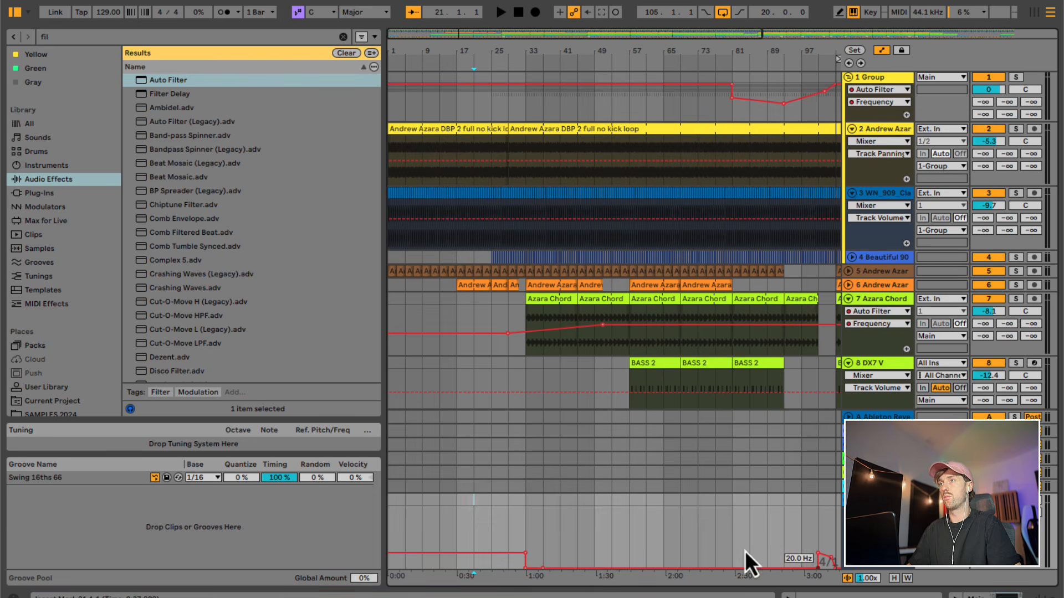
pyautogui.click(518, 487)
pyautogui.press('space')
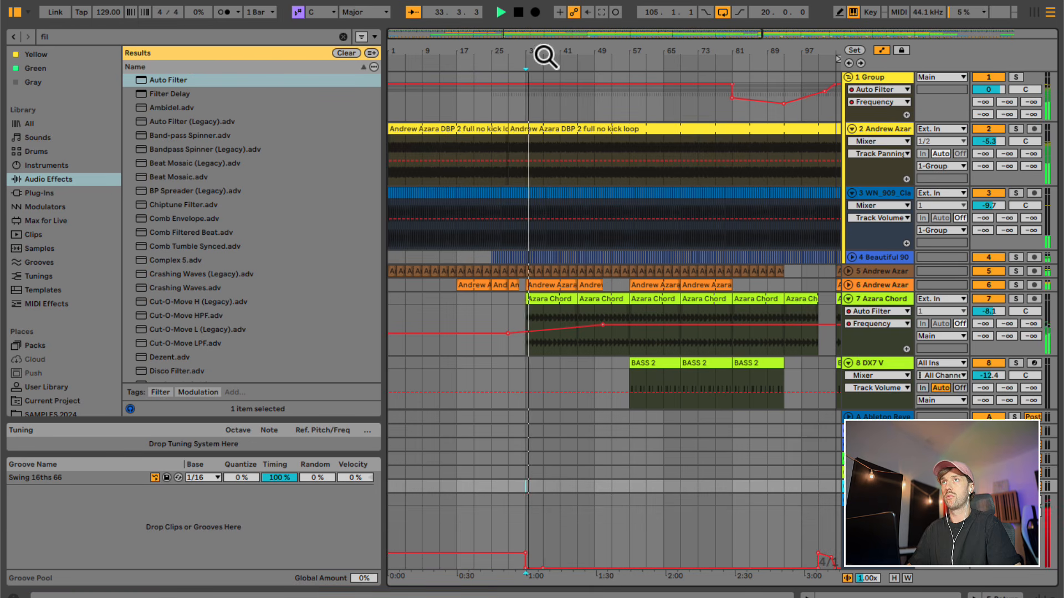
# - Extend the last Azara Chord clip on track 7 to bar 177 and remove the higher filter frequency breakpoint at its end
pyautogui.moveTo(546, 52); pyautogui.dragTo(547, 38)
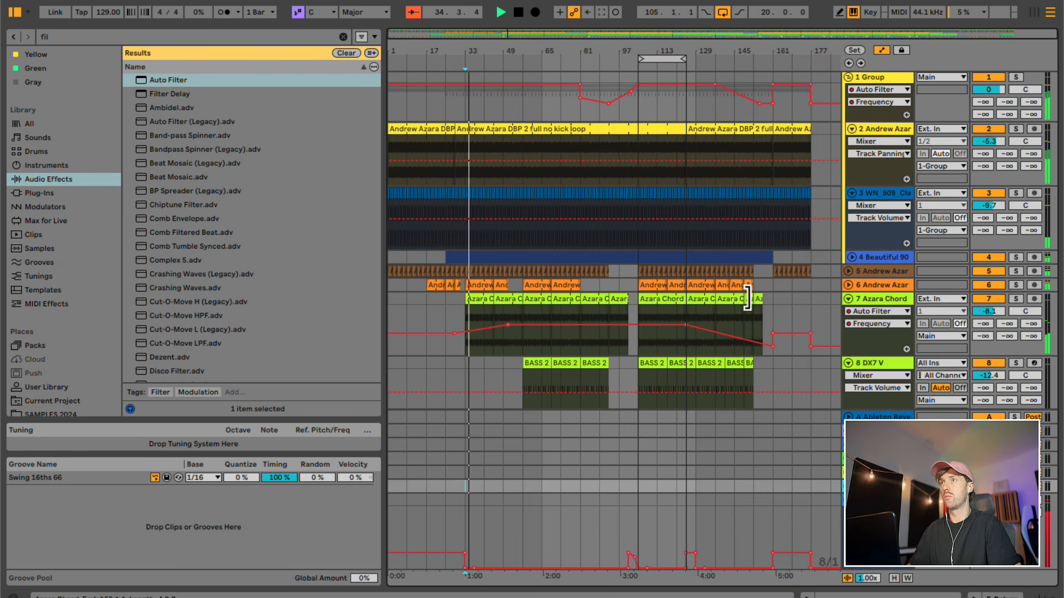
pyautogui.moveTo(744, 299); pyautogui.dragTo(811, 299)
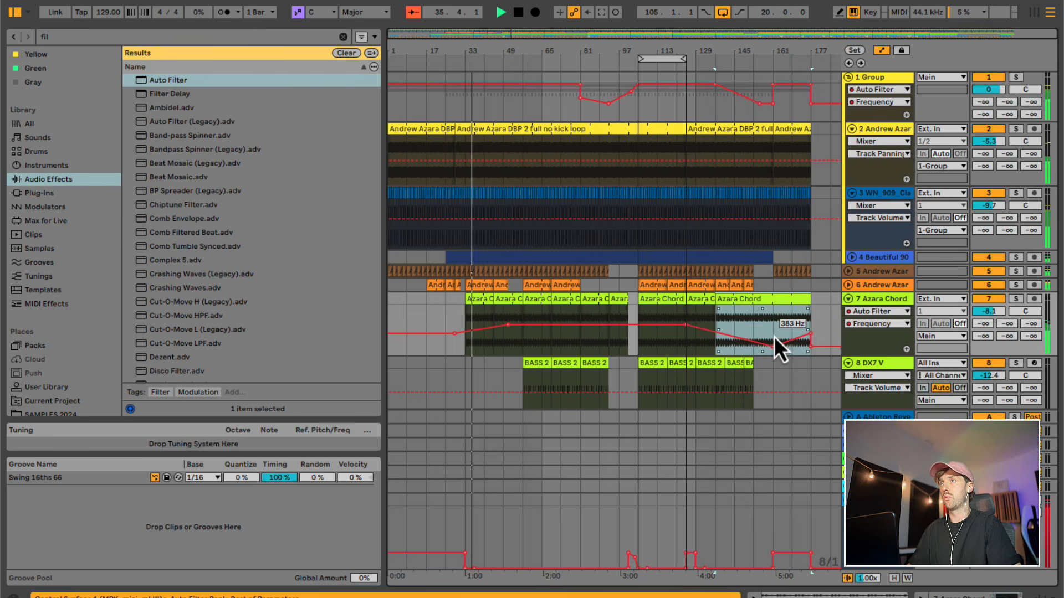
pyautogui.click(812, 335)
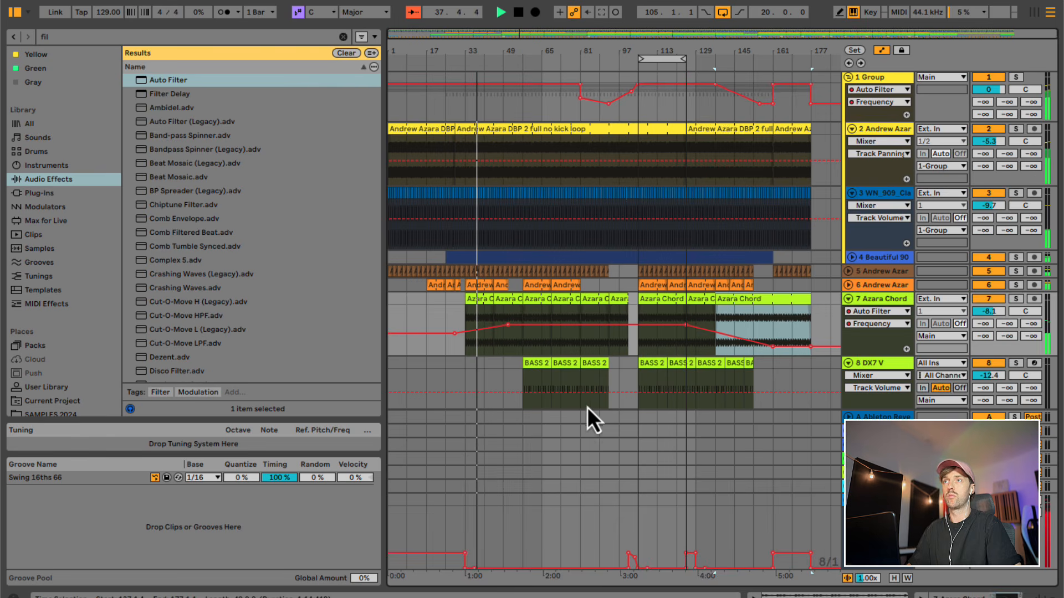
# - Consolidate the BASS 2 clips on track 8 from bar 57 to 153 into one clip and color it green
pyautogui.scroll(-3, 583, 408)
pyautogui.click(523, 360)
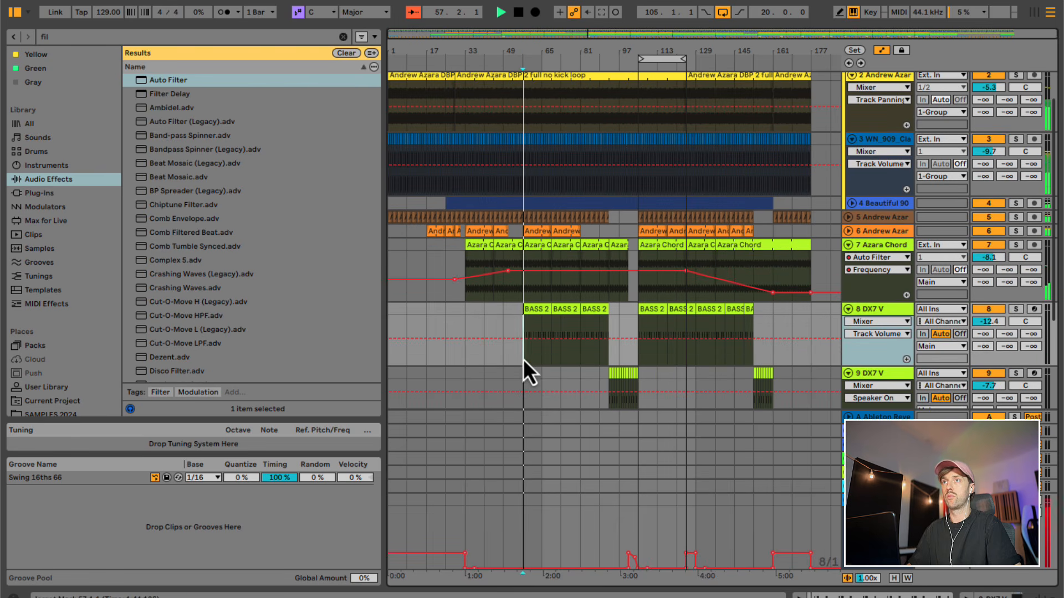
pyautogui.moveTo(523, 361); pyautogui.dragTo(759, 316)
pyautogui.hotkey('ctrl', 'j')
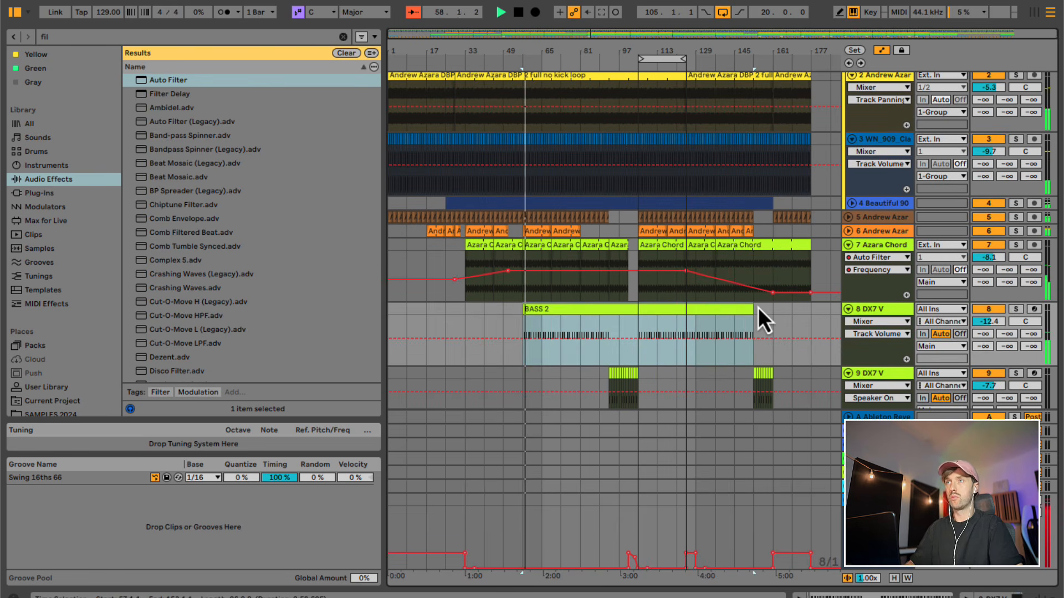
pyautogui.rightClick(650, 314)
pyautogui.click(730, 238)
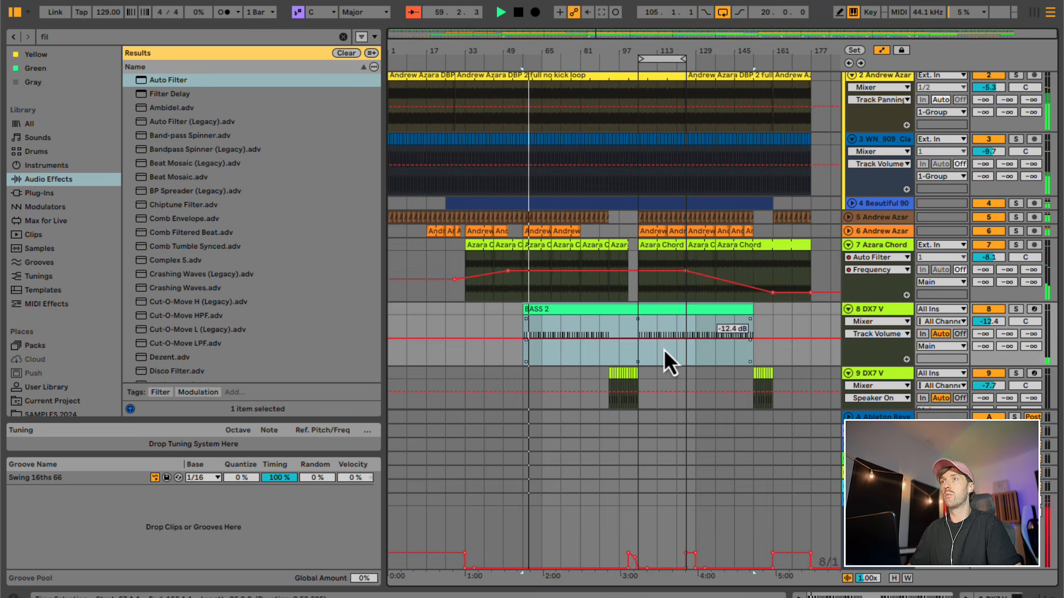
# - Play from bar 105 and reshape track 11's Chord Filter Freq automation to rise from about 14.0 kHz at bar 106 until bar 125
pyautogui.scroll(-10, 663, 349)
pyautogui.click(643, 315)
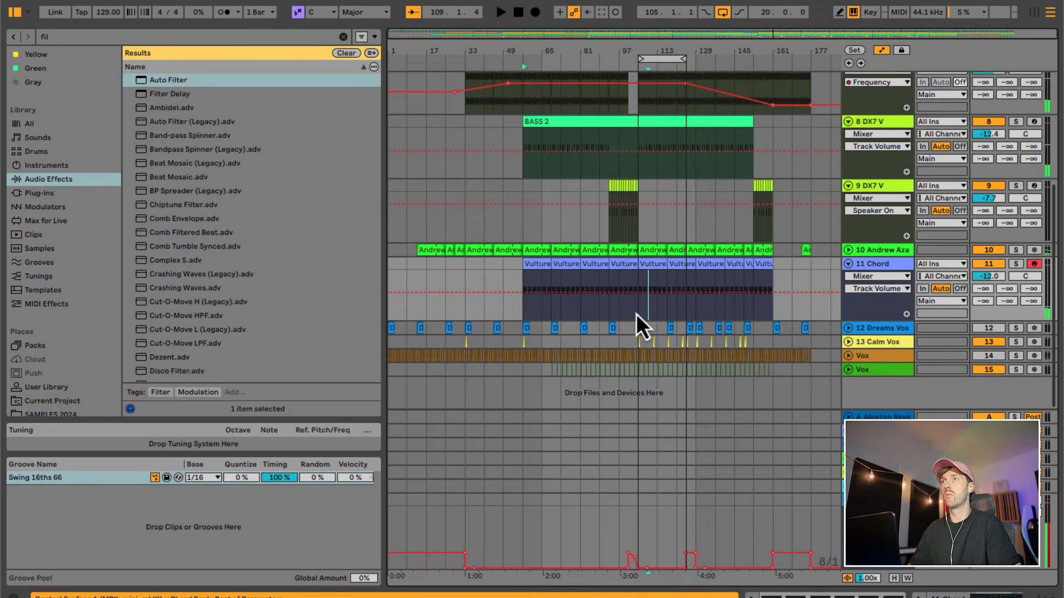
pyautogui.click(637, 314)
pyautogui.press('space')
pyautogui.click(872, 277)
pyautogui.click(869, 299)
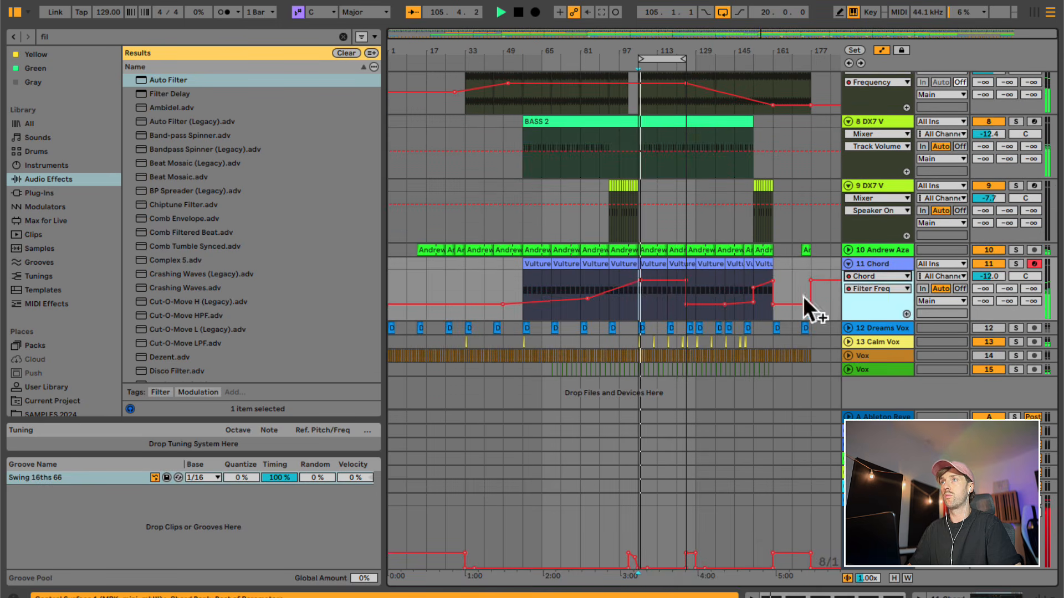
pyautogui.click(646, 278)
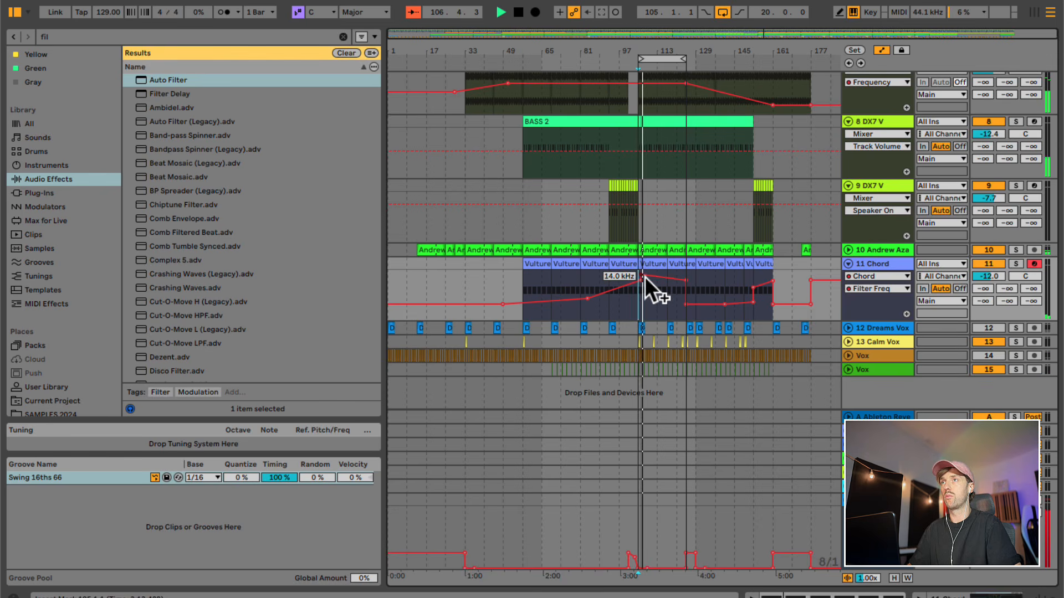
pyautogui.moveTo(661, 277); pyautogui.dragTo(686, 270)
pyautogui.click(671, 289)
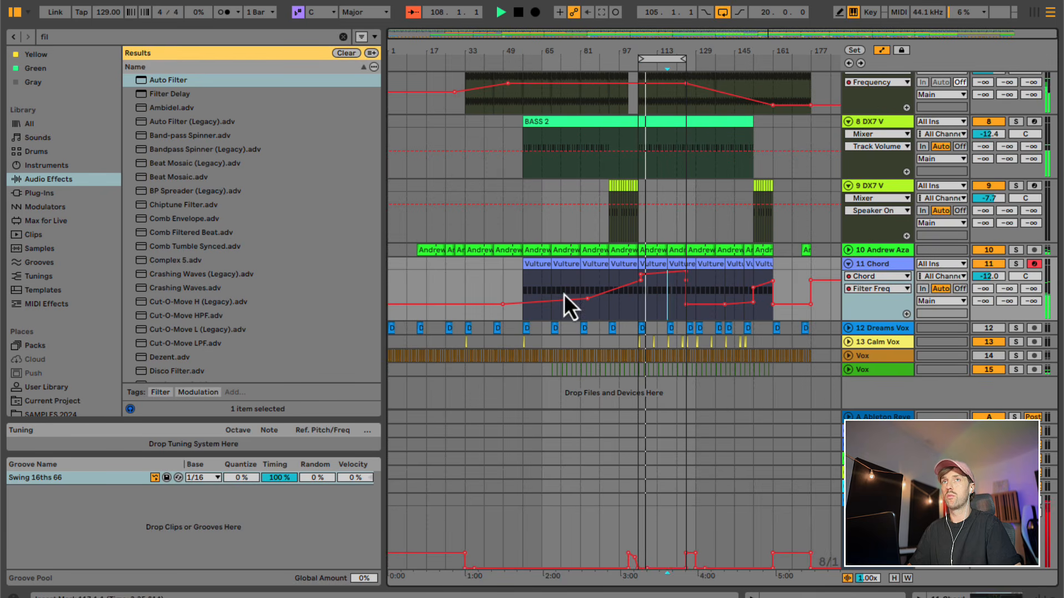
# - Search the audio effects for "sa" and add a Saturator to the Chord track
pyautogui.click(62, 35)
pyautogui.write('sa')
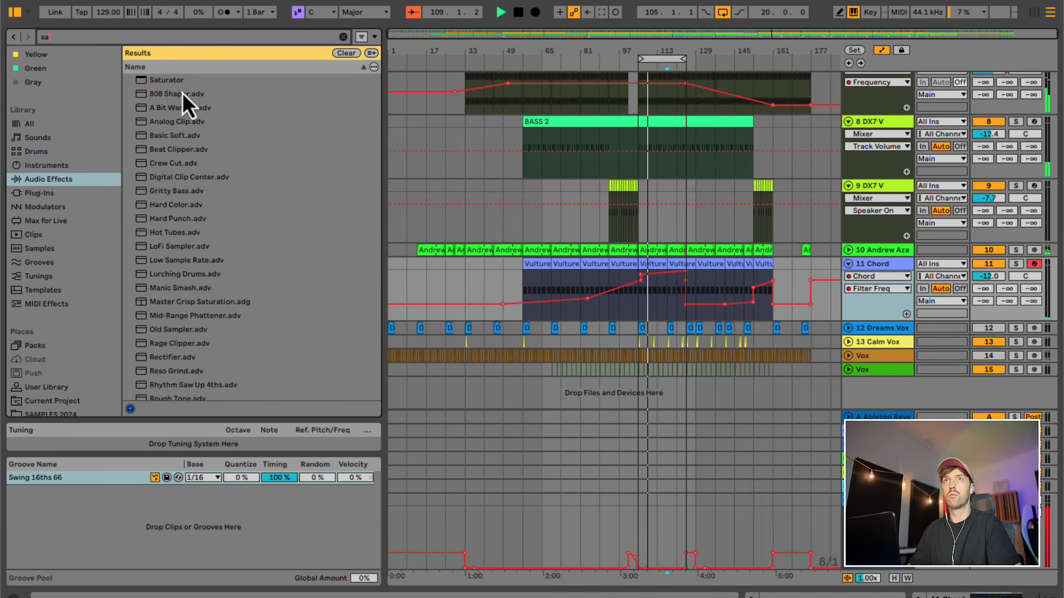
pyautogui.doubleClick(168, 81)
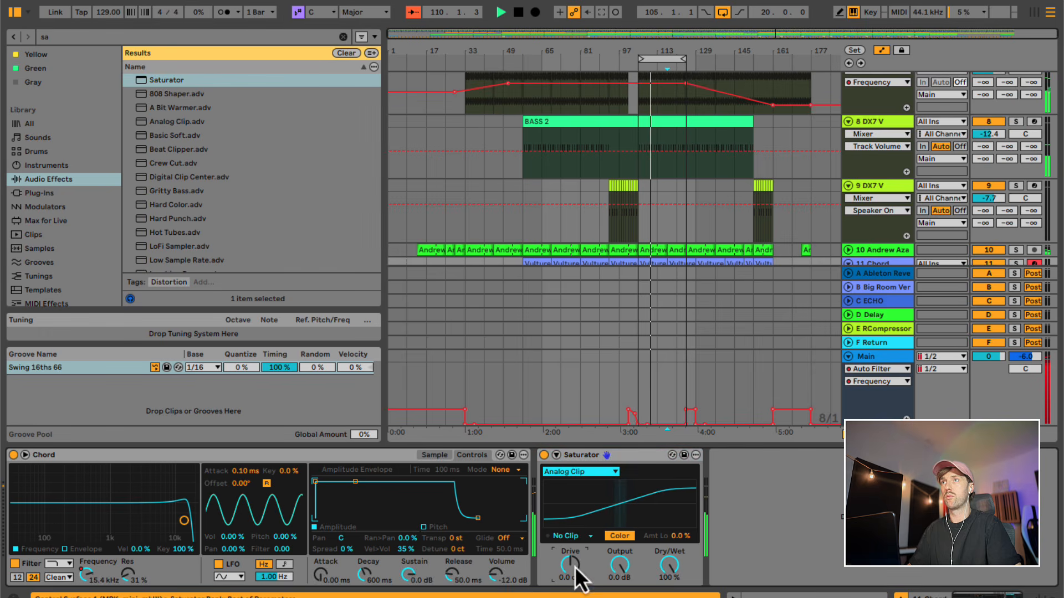
# - Automate the Saturator's Drive on track 11 to rise from about -1.1 dB at bar 107 and drop at about bar 121
pyautogui.scroll(-3, 643, 230)
pyautogui.click(643, 243)
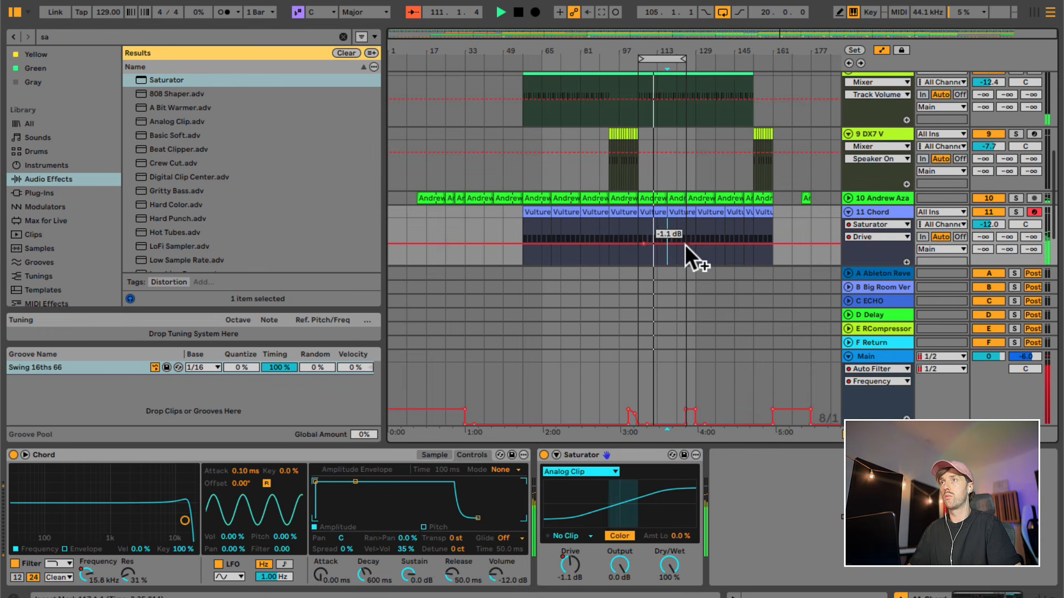
pyautogui.moveTo(688, 244); pyautogui.dragTo(689, 239)
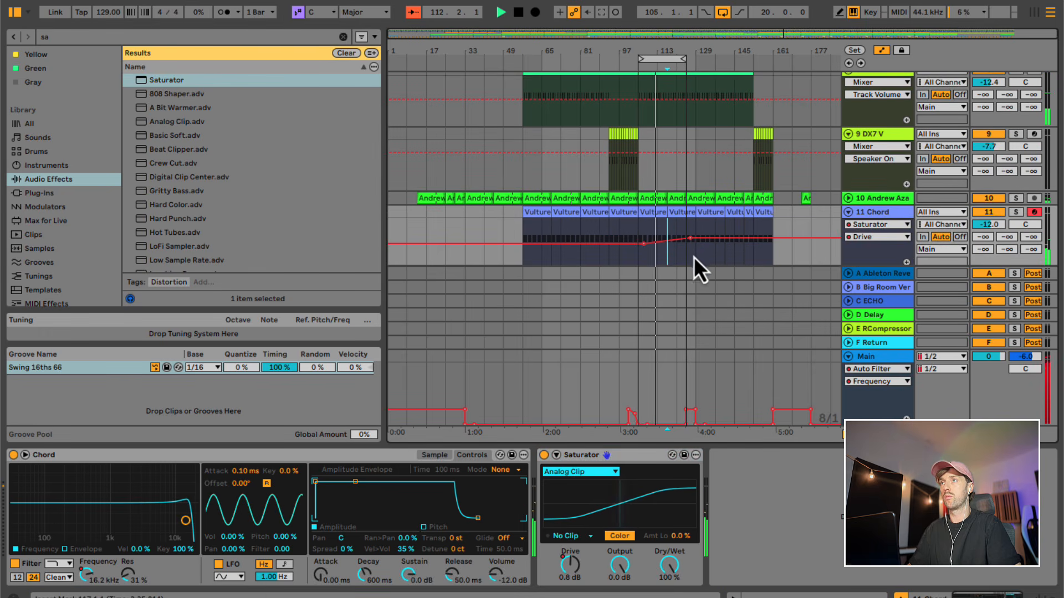
pyautogui.press('b')
pyautogui.click(691, 247)
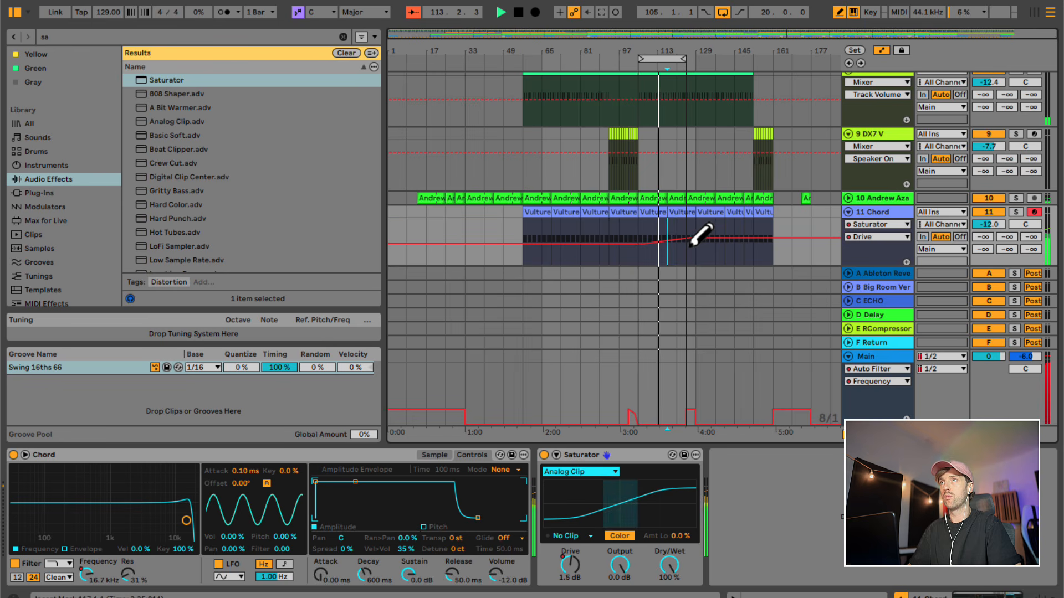
pyautogui.press('b')
pyautogui.click(697, 241)
# - Reshape the Main filter frequency to stay near 20 Hz until bar 117 and ramp up to about bar 129
pyautogui.click(682, 424)
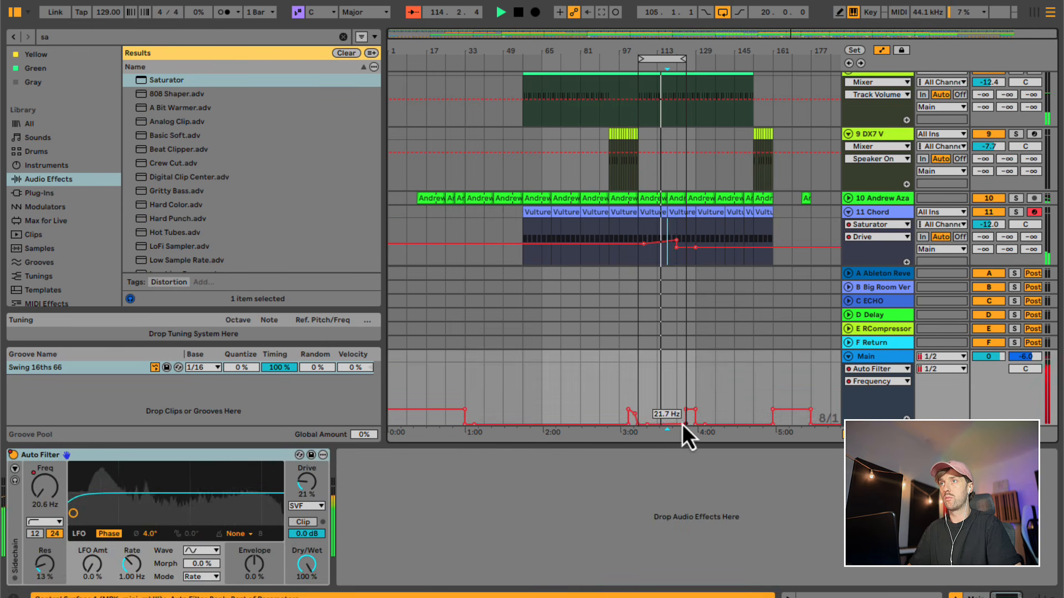
pyautogui.click(687, 426)
pyautogui.click(667, 415)
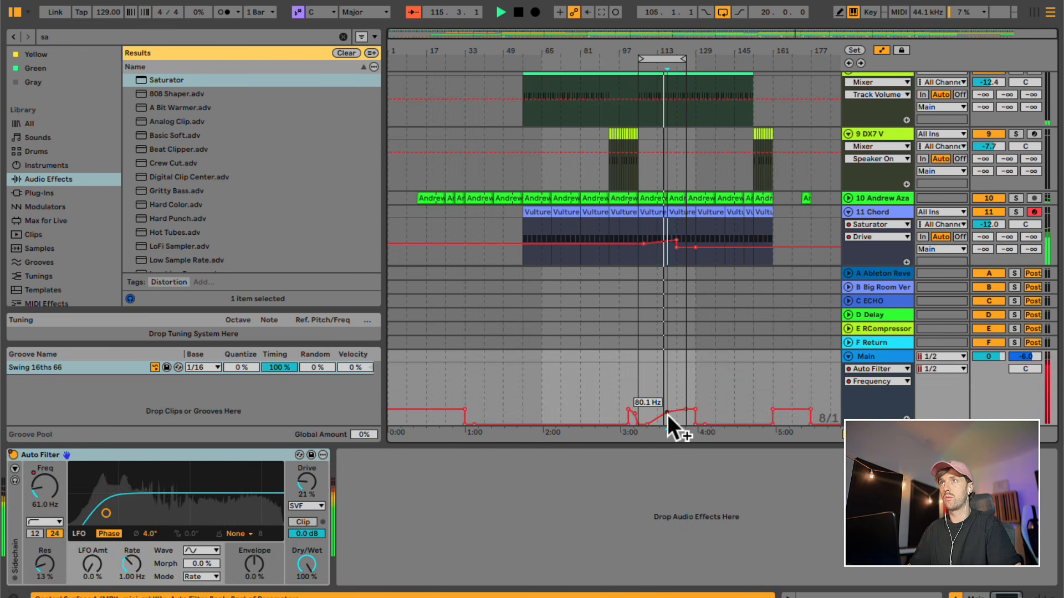
pyautogui.scroll(5, 731, 205)
pyautogui.scroll(-1, 731, 205)
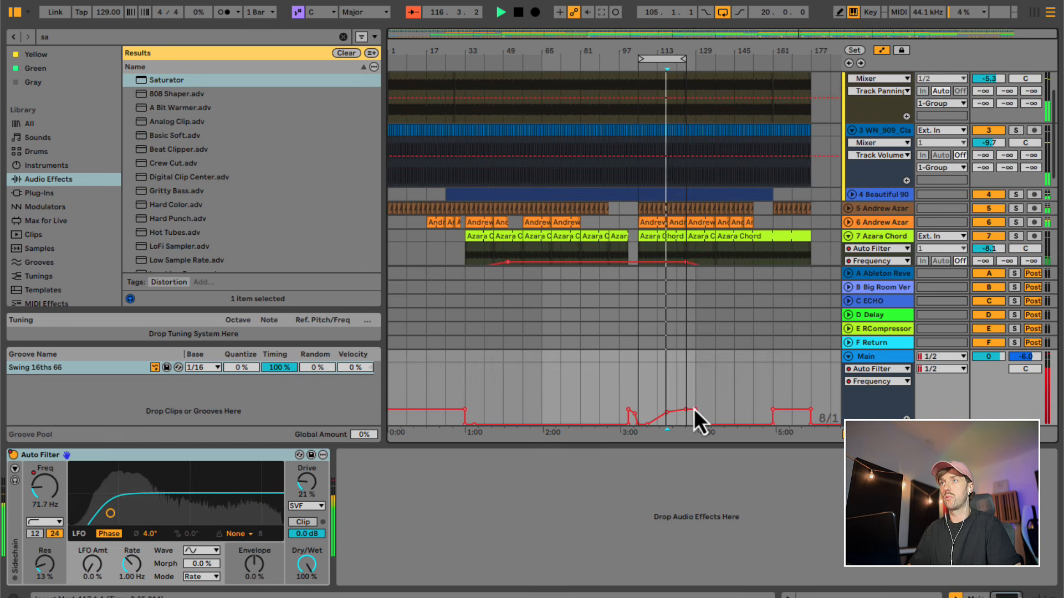
pyautogui.moveTo(668, 413); pyautogui.dragTo(667, 426)
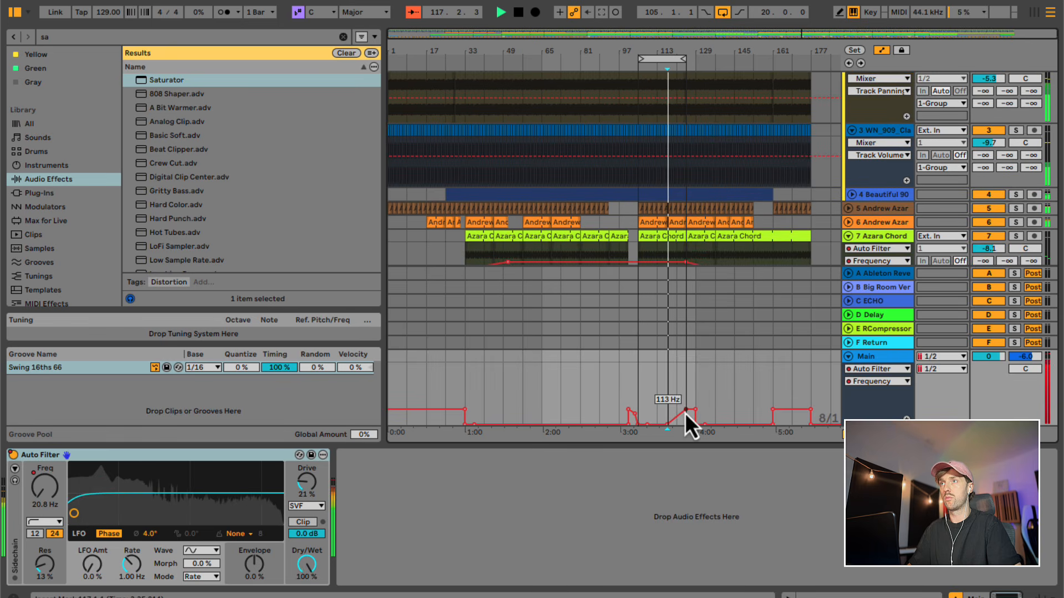
# - Play from bar 97 and ramp track 11's Saturator Drive up to a peak at about bar 106, dropping back right after it
pyautogui.click(611, 372)
pyautogui.scroll(-4, 639, 330)
pyautogui.click(610, 236)
pyautogui.moveTo(629, 237); pyautogui.dragTo(640, 230)
pyautogui.click(677, 235)
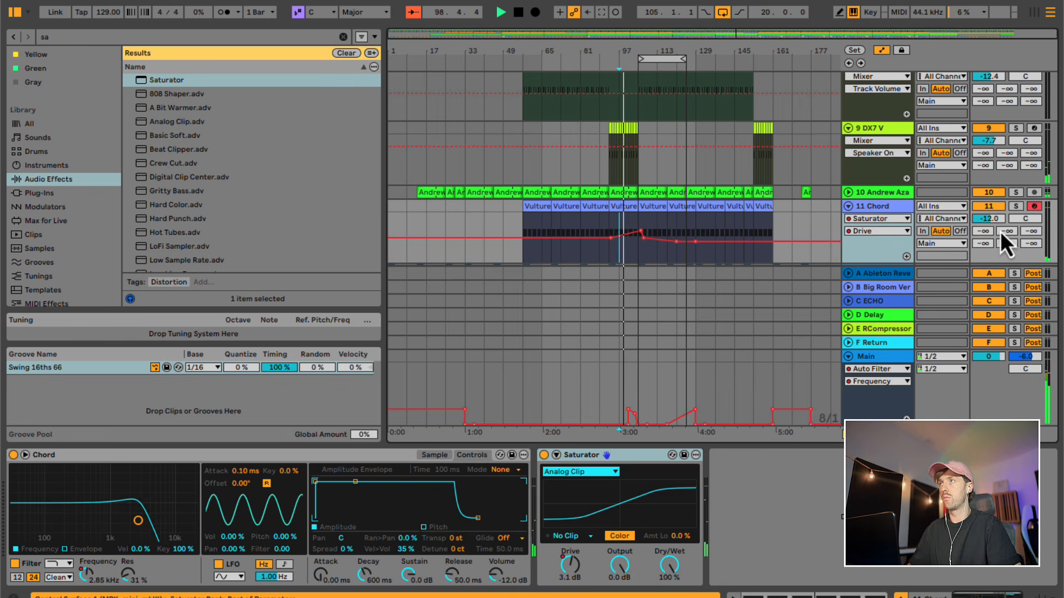
# - Raise track 11's Delay send to about -17 dB and ramp its automation up between about bars 81 and 105
pyautogui.moveTo(987, 247); pyautogui.dragTo(987, 216)
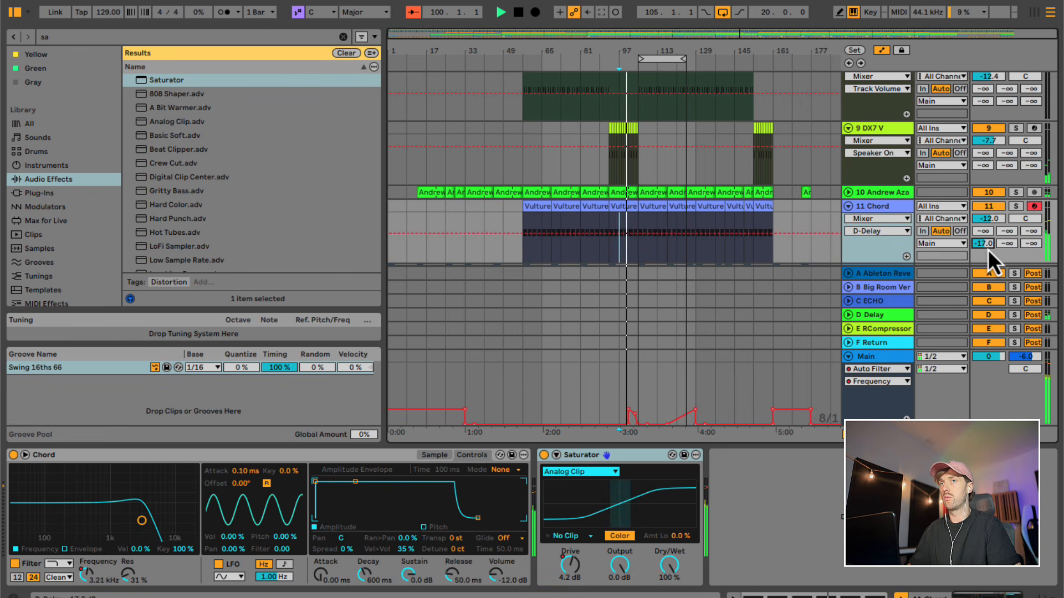
pyautogui.moveTo(570, 227); pyautogui.dragTo(636, 216)
pyautogui.press('b')
pyautogui.click(648, 215)
pyautogui.press('b')
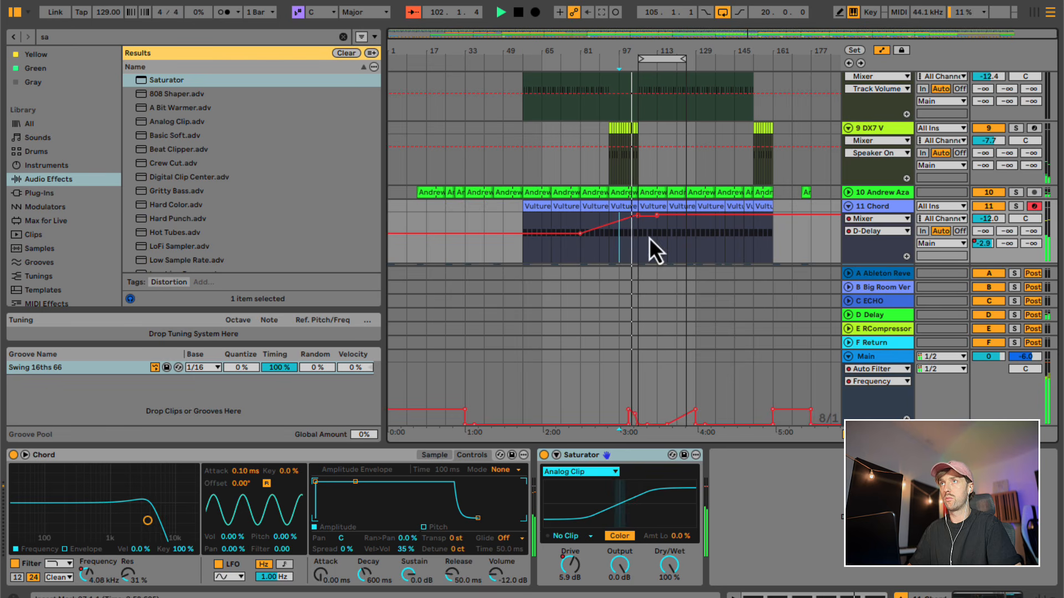
# - Make track 11's Delay send automation drop sharply to about -40 dB at bar 105 and hide the device view
pyautogui.press('b')
pyautogui.click(650, 242)
pyautogui.press('b')
pyautogui.moveTo(657, 217); pyautogui.dragTo(637, 246)
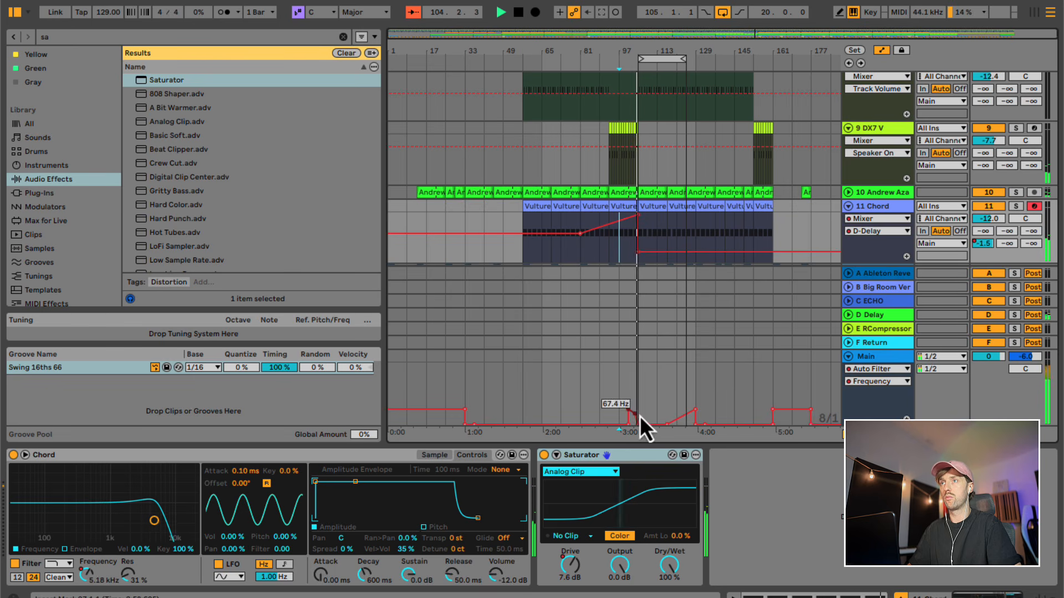
pyautogui.press('super+alt+l')
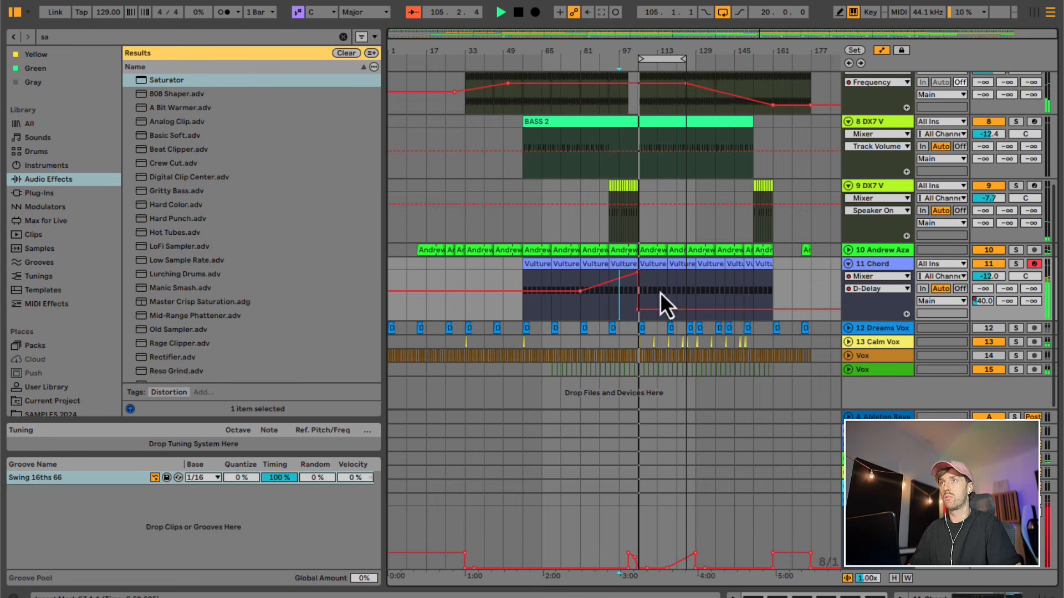
# - Show track 11's Saturator Drive automation and flatten it from about bar 106 to about bar 140
pyautogui.click(864, 276)
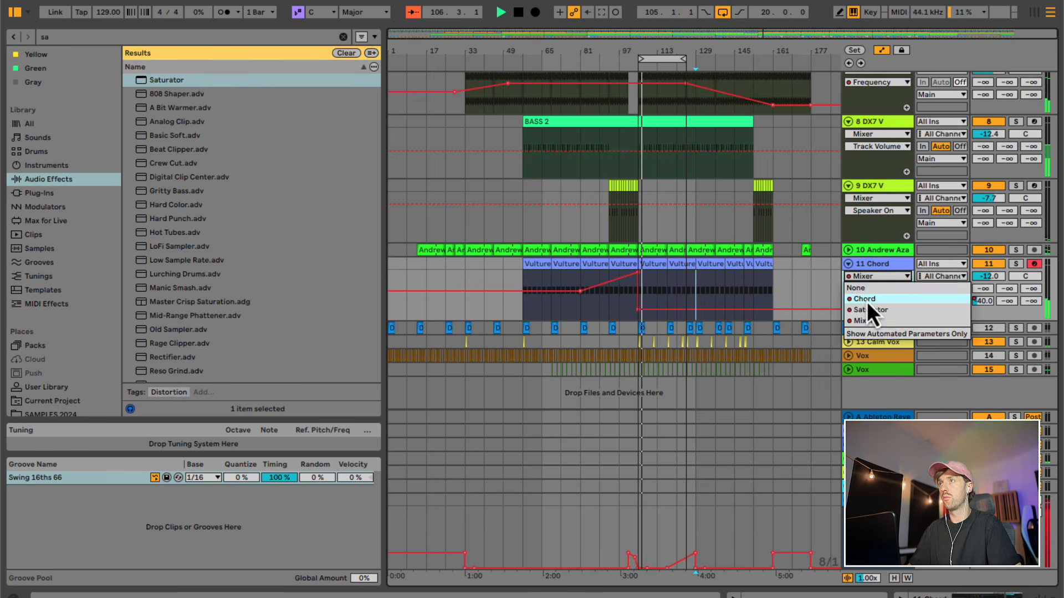
pyautogui.click(868, 310)
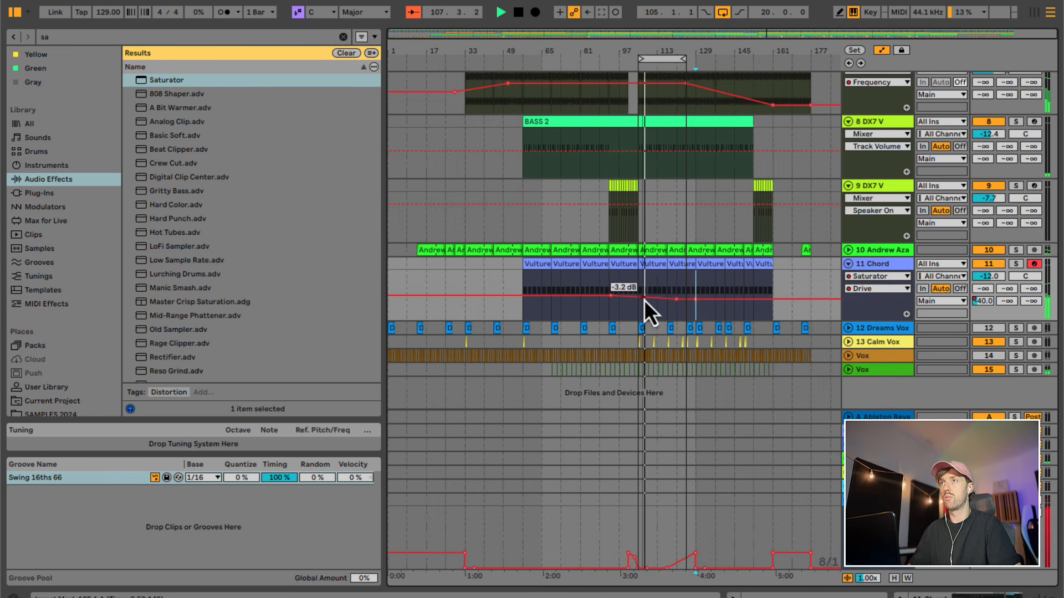
pyautogui.moveTo(643, 300); pyautogui.dragTo(696, 303)
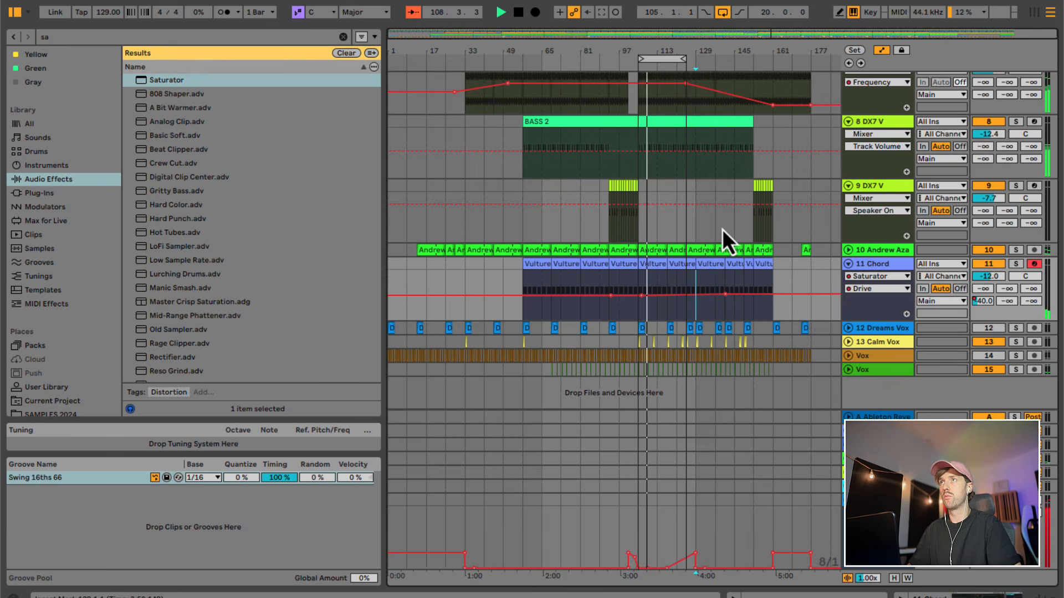
# - Fold the tracks and the drum group, and extend the loop region to span bars 105 to 177
pyautogui.scroll(5, 723, 229)
pyautogui.moveTo(685, 60); pyautogui.dragTo(696, 59)
pyautogui.scroll(1, 711, 122)
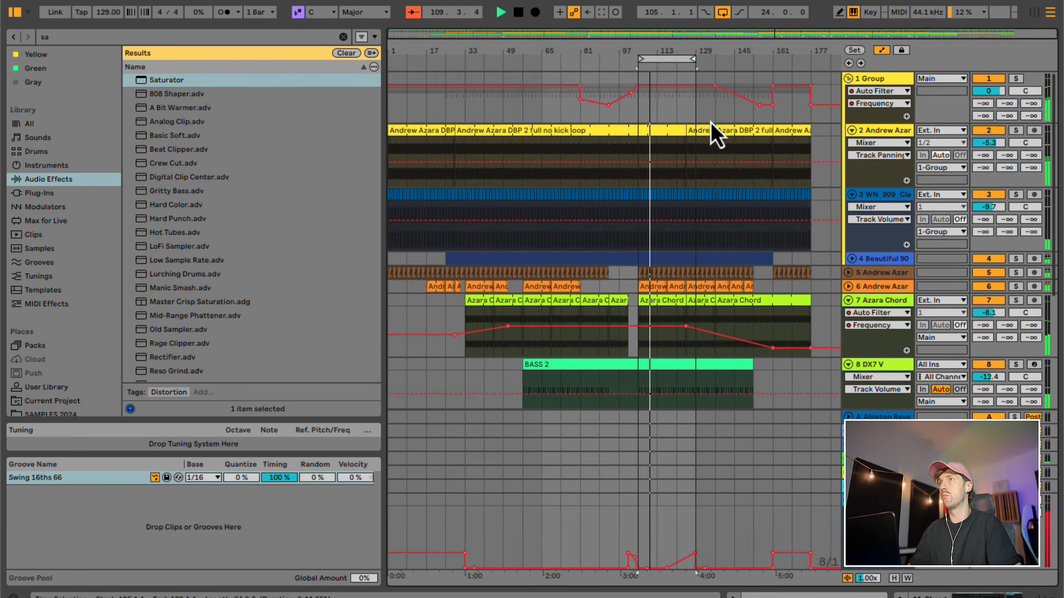
pyautogui.click(853, 132)
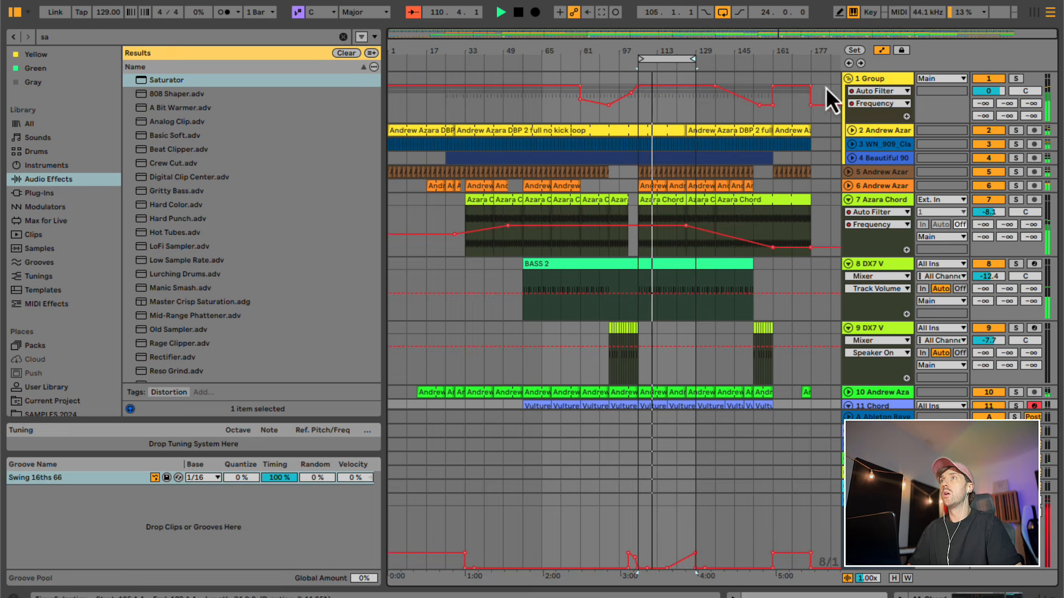
pyautogui.keyDown('alt'); pyautogui.click(847, 79); pyautogui.keyUp('alt')
pyautogui.moveTo(696, 58); pyautogui.dragTo(806, 58)
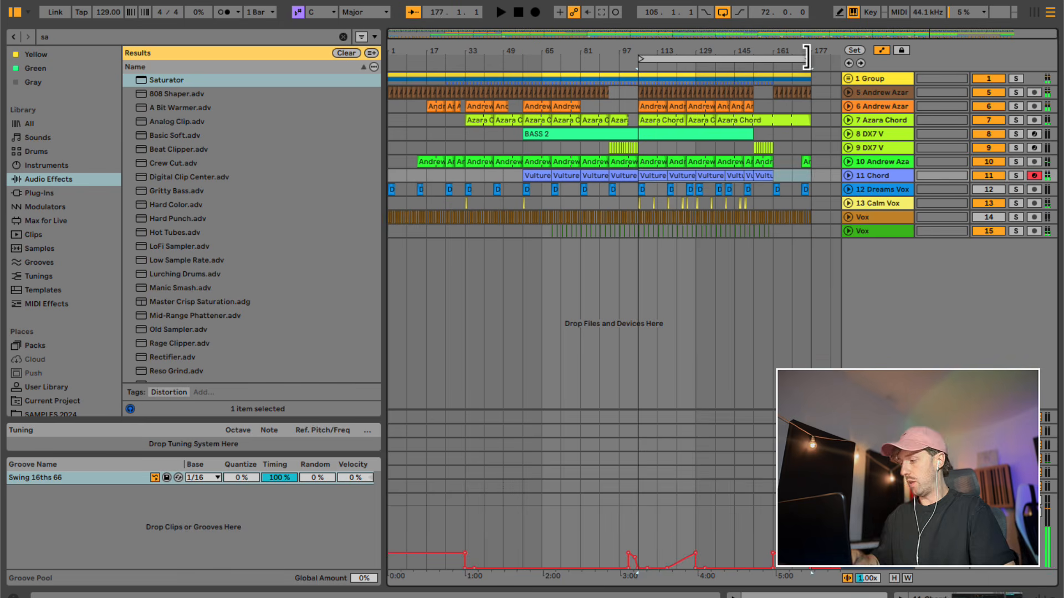
pyautogui.click(755, 234)
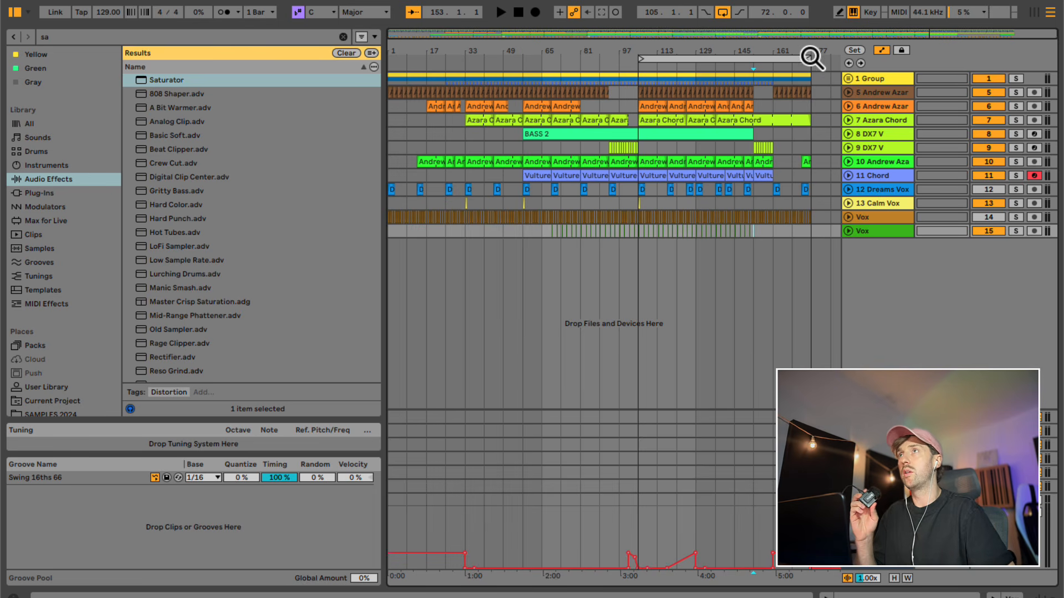
pyautogui.moveTo(810, 56); pyautogui.dragTo(810, 56)
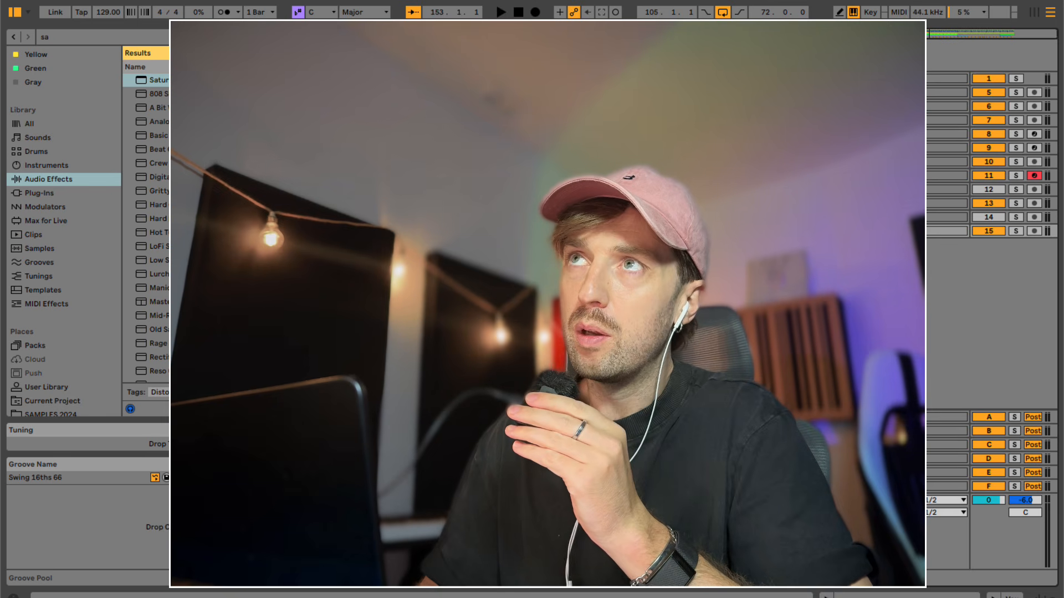
pyautogui.click(851, 79)
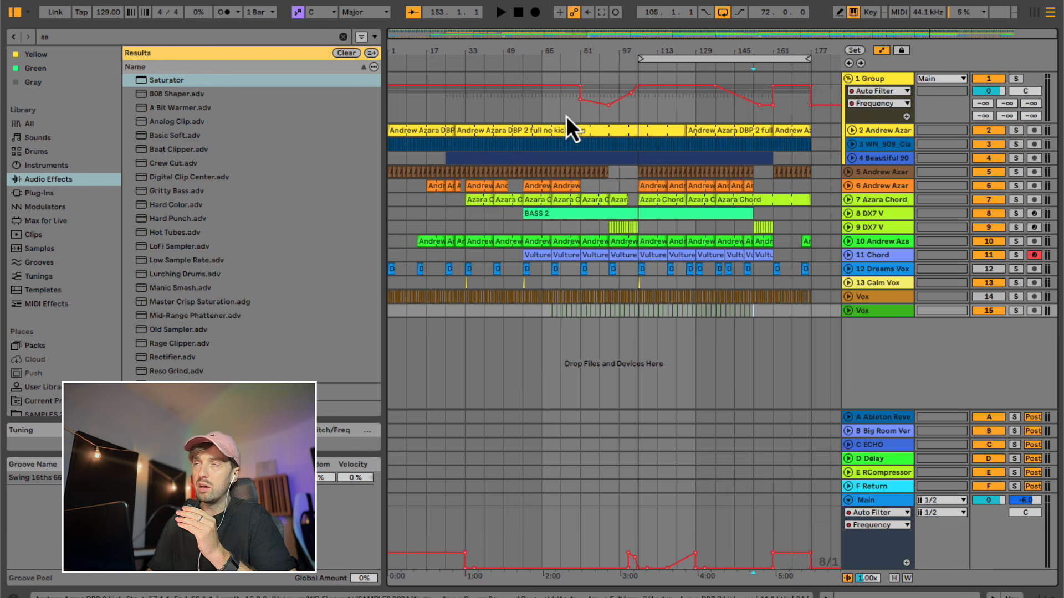
pyautogui.click(851, 78)
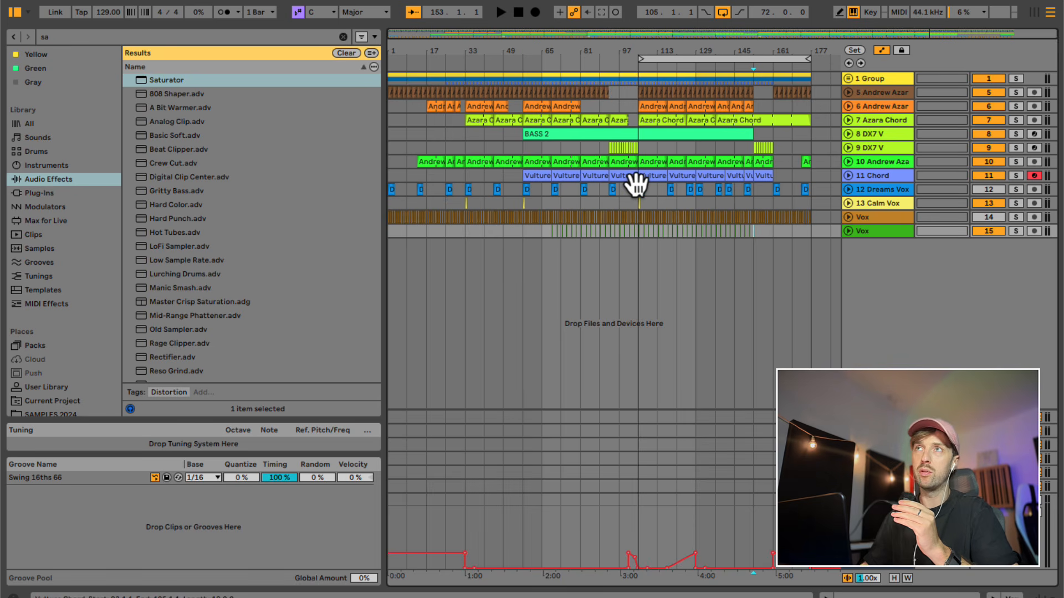
pyautogui.moveTo(397, 148); pyautogui.dragTo(816, 147)
pyautogui.click(639, 232)
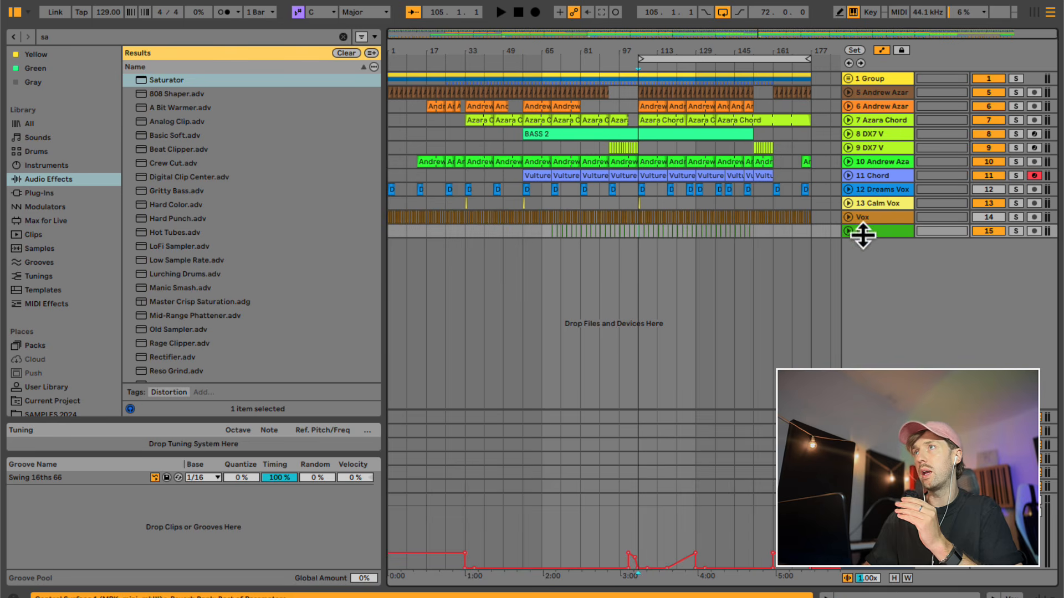
# - Unfold Vox track 15 and examine the vocal and DX7 V clips between about bars 65 and 109
pyautogui.click(847, 232)
pyautogui.moveTo(597, 277); pyautogui.dragTo(639, 229)
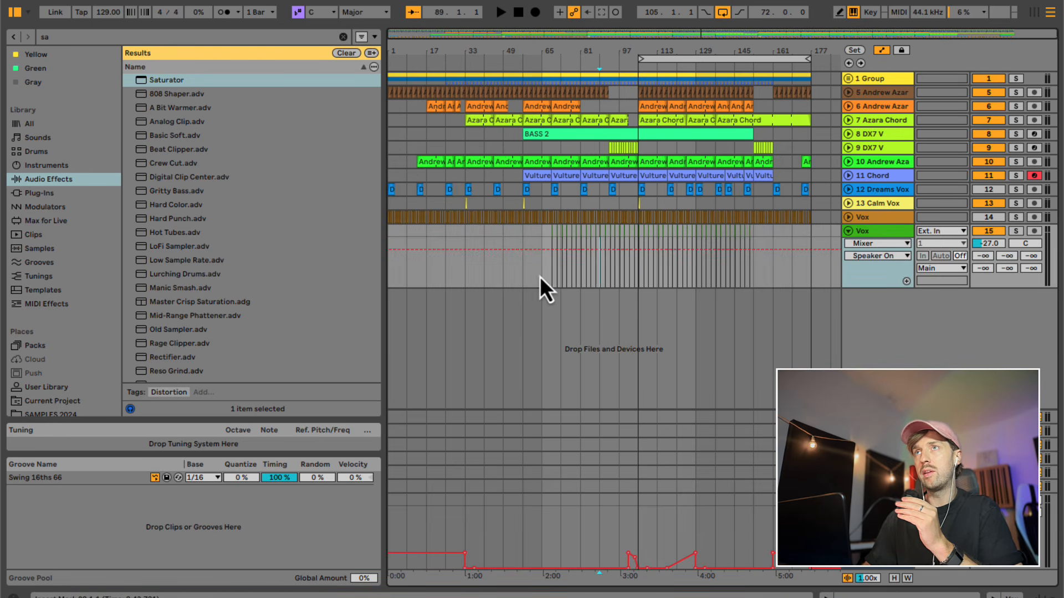
pyautogui.moveTo(540, 277); pyautogui.dragTo(577, 228)
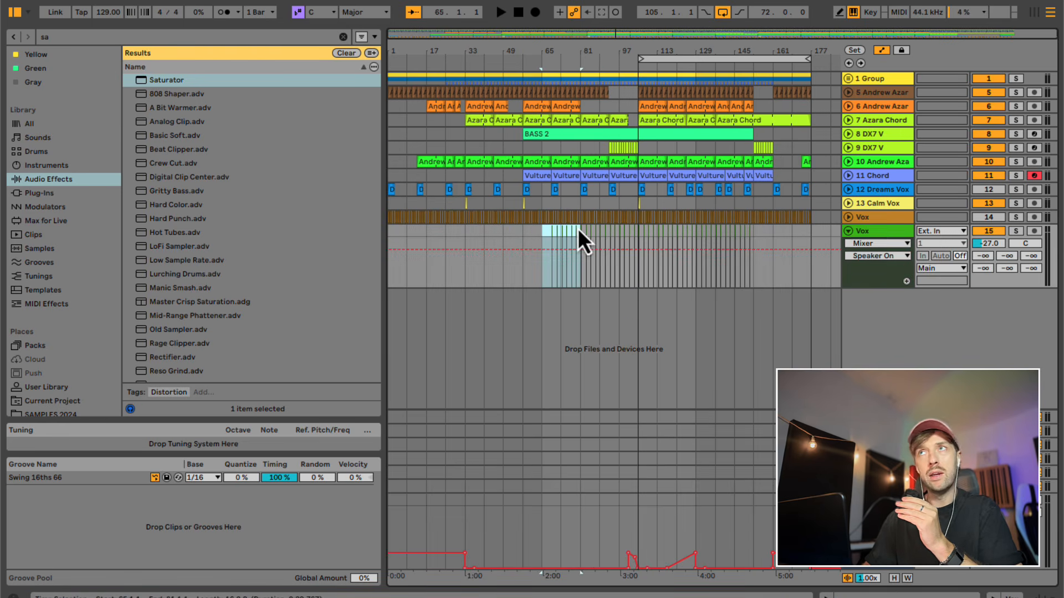
pyautogui.click(619, 202)
pyautogui.moveTo(638, 201); pyautogui.dragTo(610, 203)
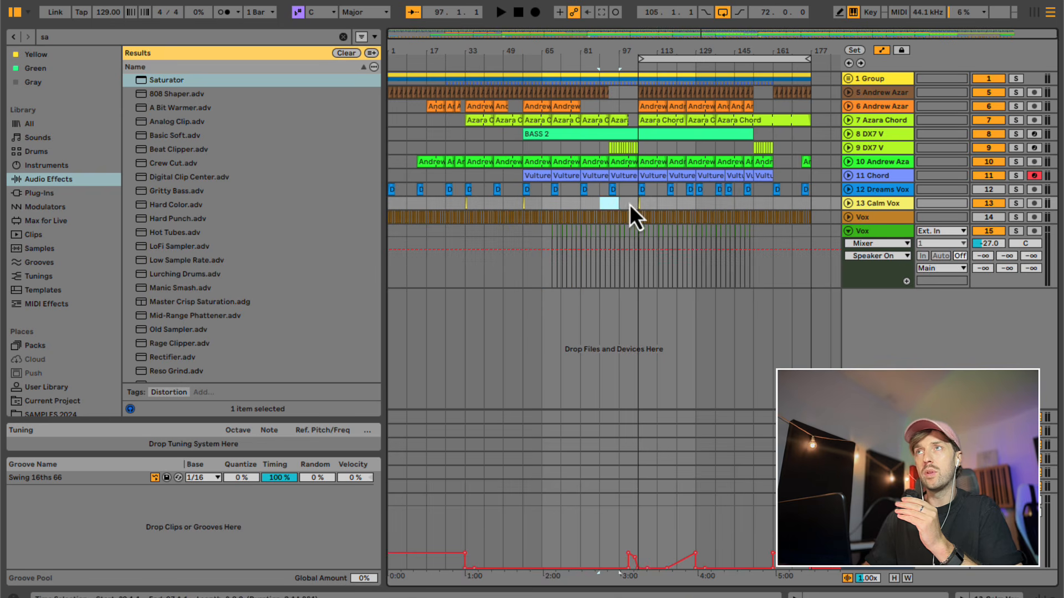
pyautogui.click(639, 205)
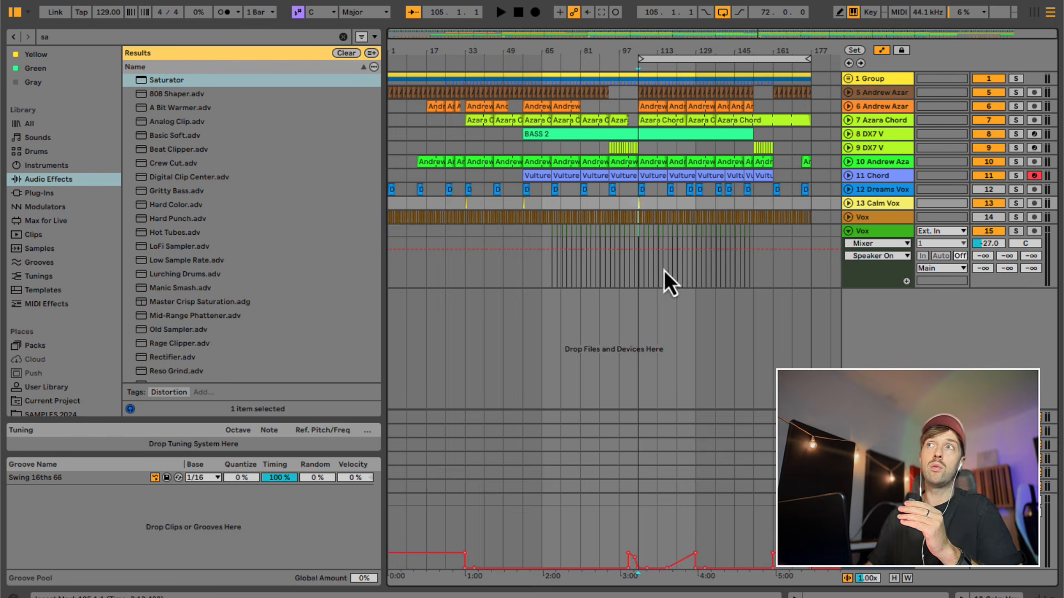
pyautogui.click(638, 280)
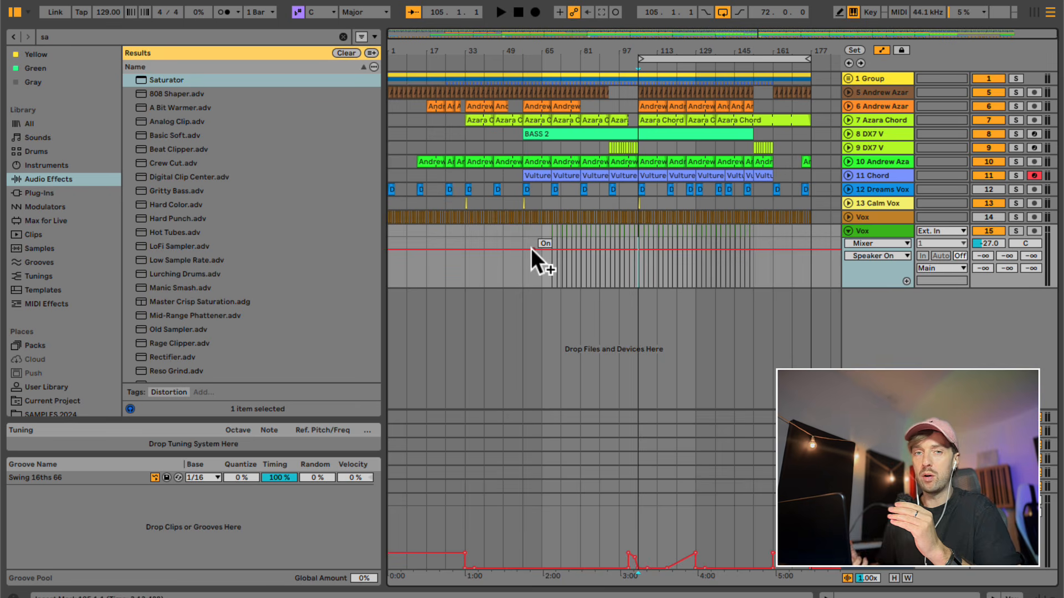
pyautogui.click(522, 277)
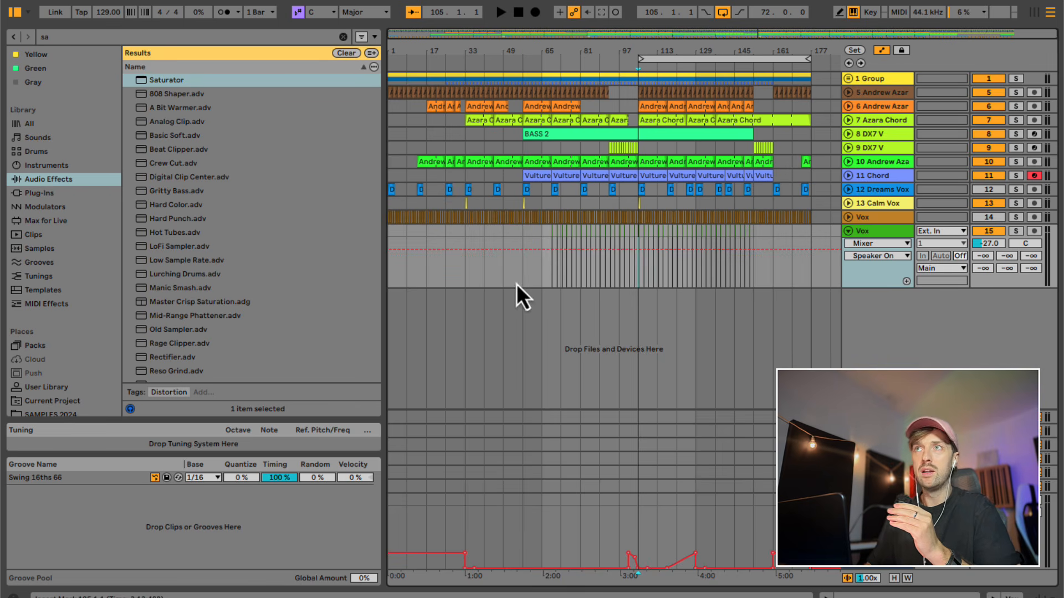
pyautogui.moveTo(521, 151); pyautogui.dragTo(567, 95)
pyautogui.click(580, 148)
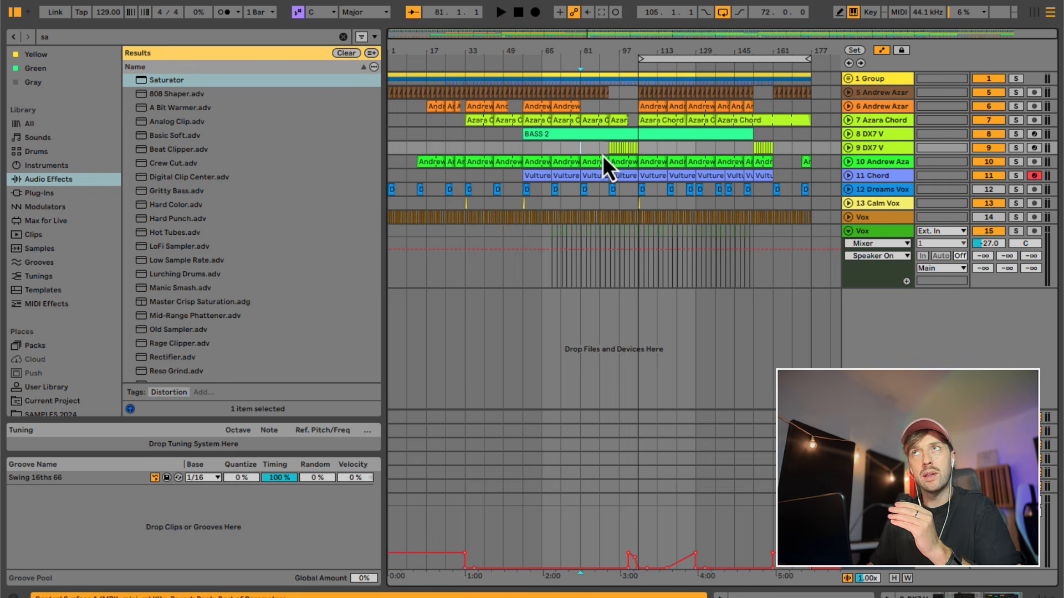
pyautogui.moveTo(623, 152); pyautogui.dragTo(638, 151)
pyautogui.moveTo(600, 279); pyautogui.dragTo(646, 201)
# - Unfold the Dreams Vox track, both DX7 V tracks and the Azara Chord track to show their lanes
pyautogui.click(848, 189)
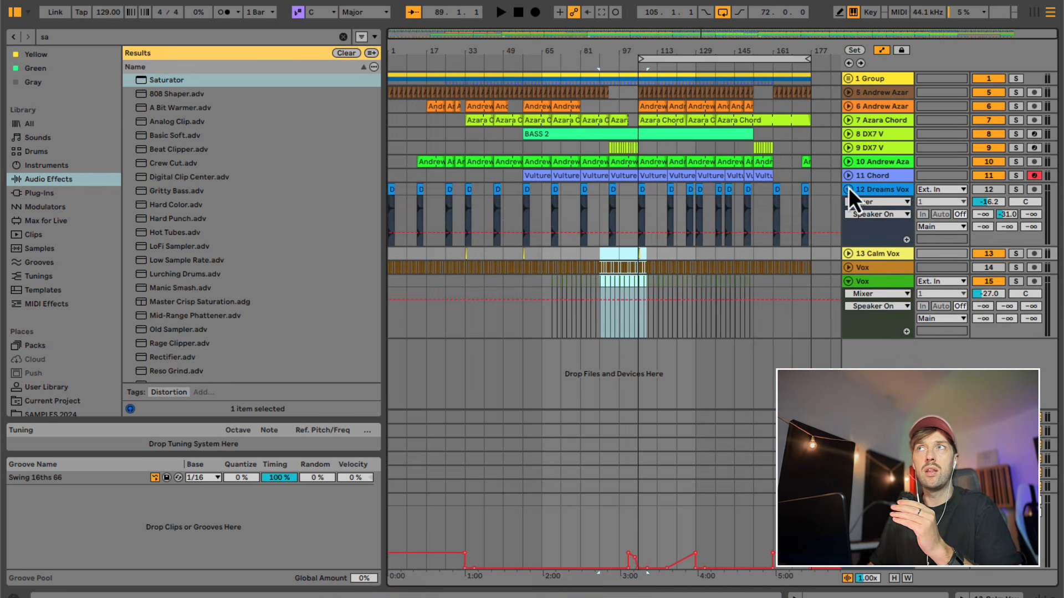
pyautogui.click(848, 147)
pyautogui.click(846, 133)
pyautogui.click(847, 120)
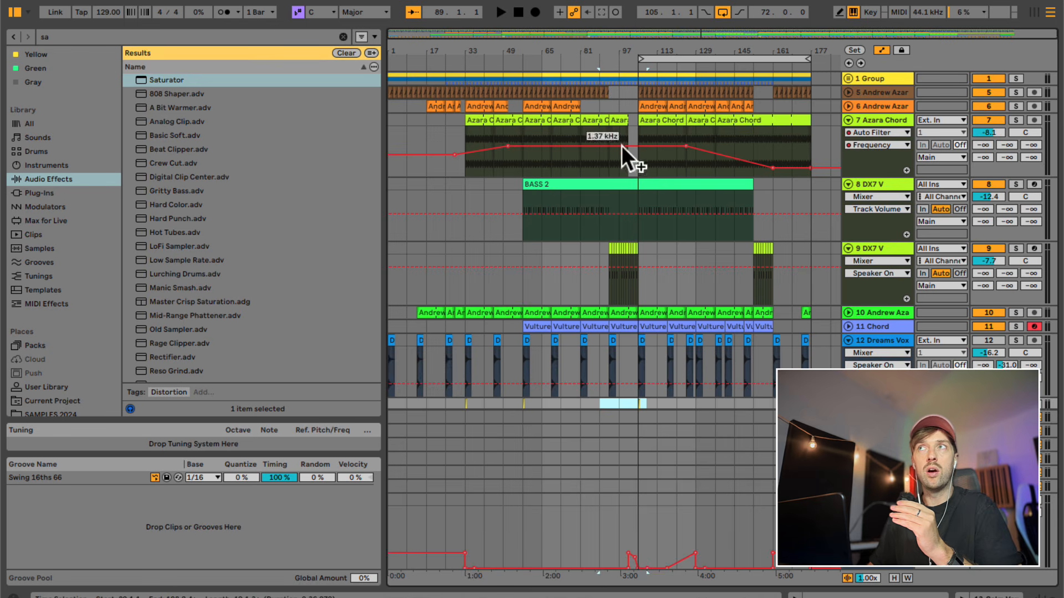
# - Delete all Dreams Vox clips on track 12 except the one at bar 105
pyautogui.click(638, 171)
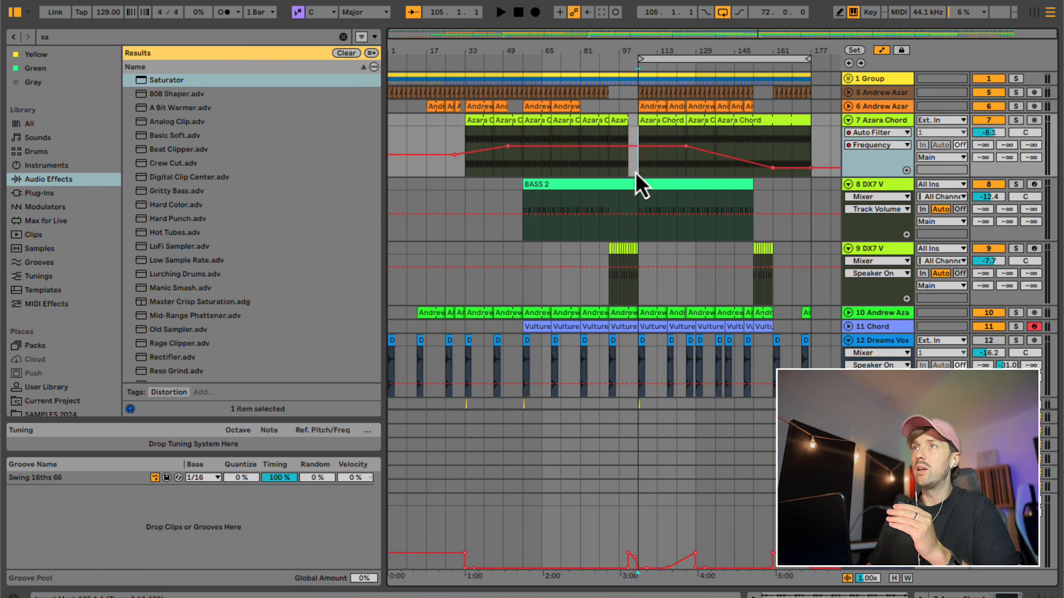
pyautogui.scroll(-5, 660, 228)
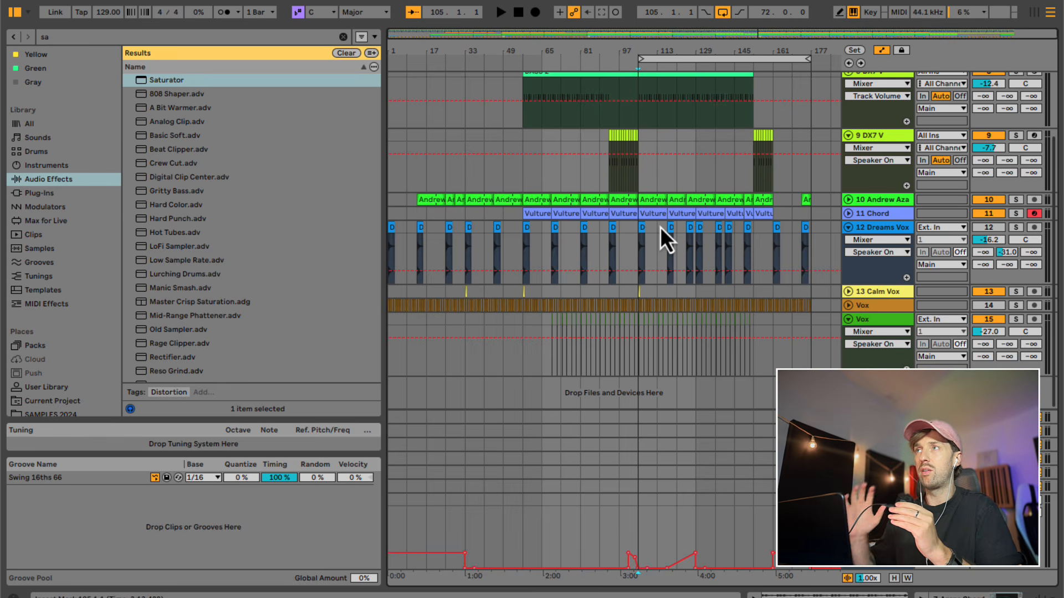
pyautogui.moveTo(658, 254); pyautogui.dragTo(827, 231)
pyautogui.press('Delete')
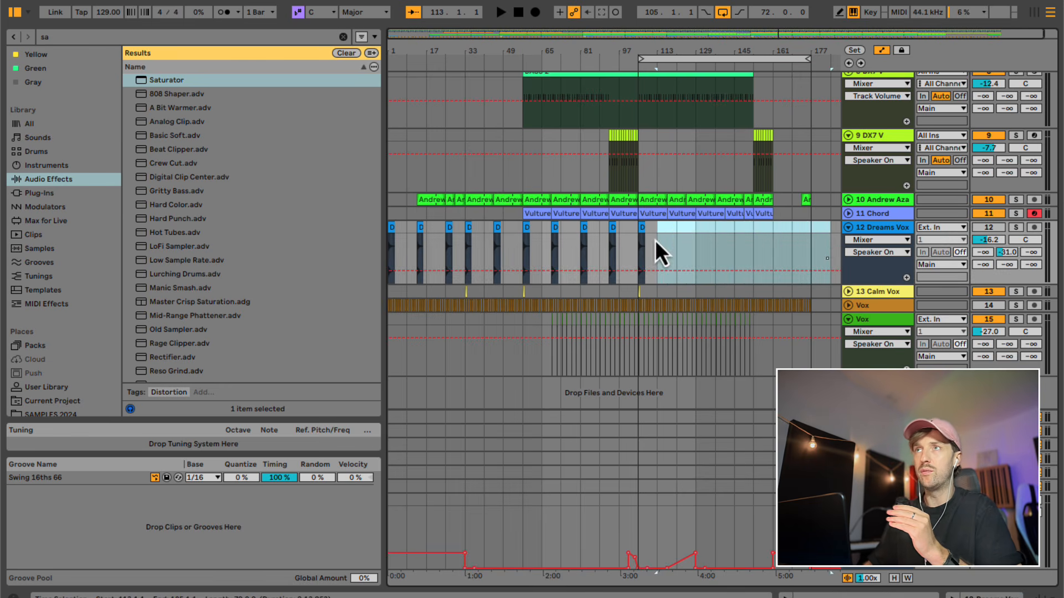
pyautogui.moveTo(619, 236); pyautogui.dragTo(379, 224)
pyautogui.press('Delete')
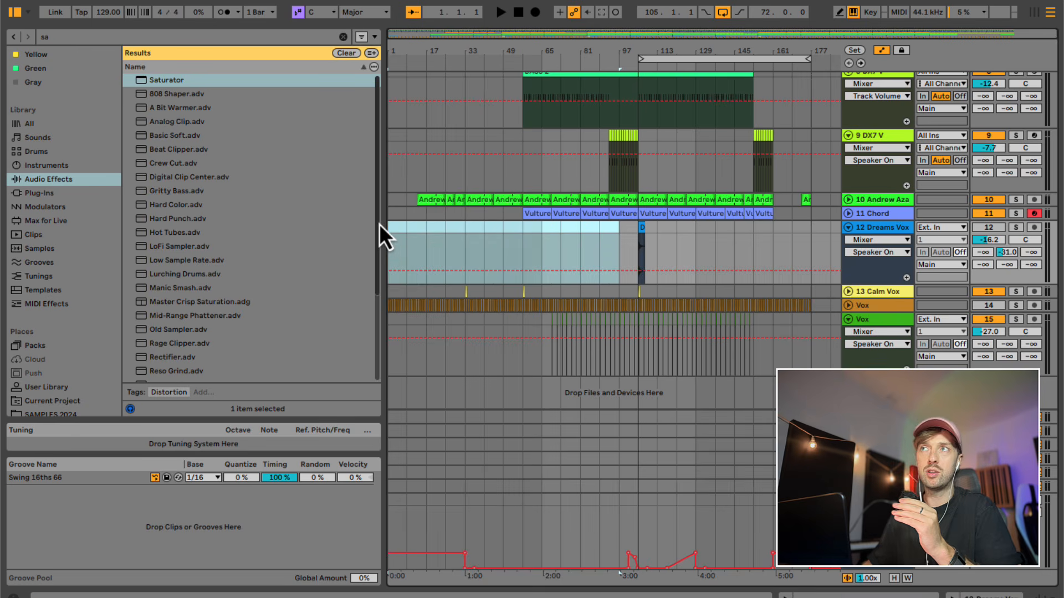
# - Play from bar 105 with track 12 activated and lower its volume to -19.4 dB
pyautogui.click(637, 252)
pyautogui.press('space')
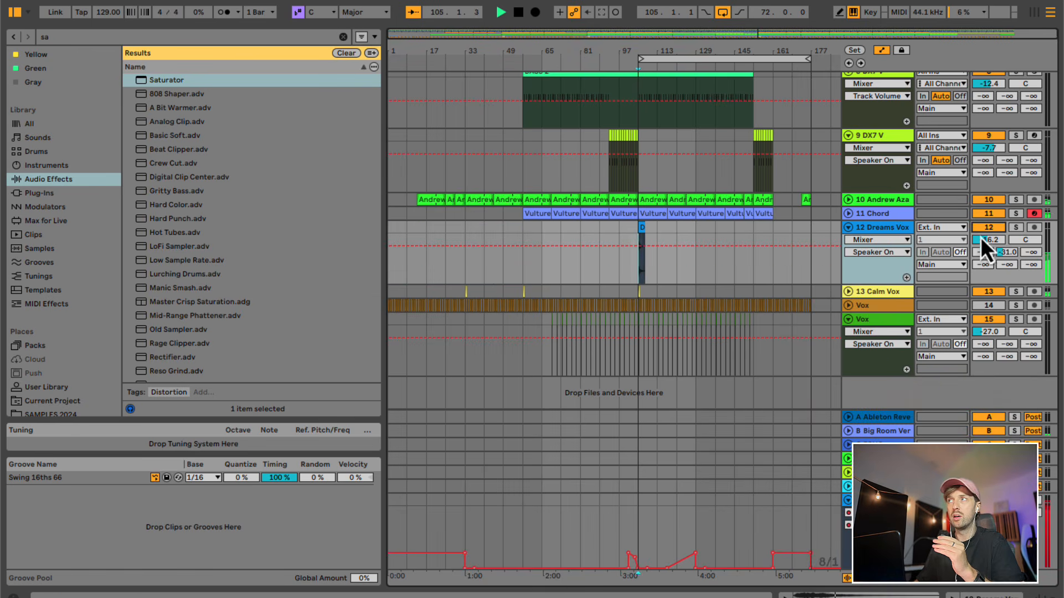
pyautogui.moveTo(980, 237); pyautogui.dragTo(986, 245)
pyautogui.press('space')
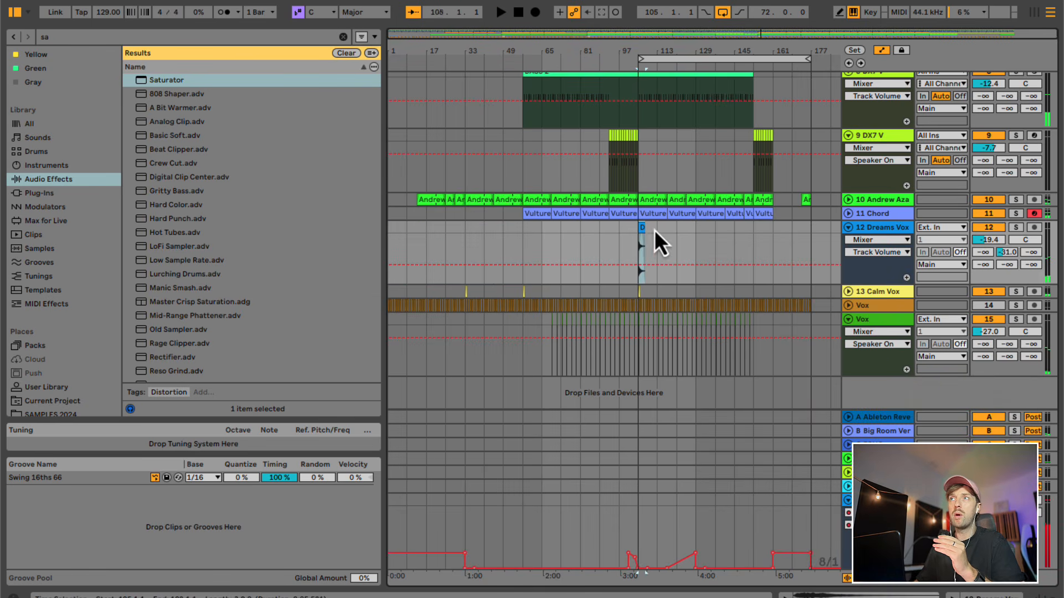
# - Move the Dreams Vox clip to bar 97, play it and raise track 12's volume to -14.0 dB
pyautogui.moveTo(644, 237); pyautogui.dragTo(623, 228)
pyautogui.press('space')
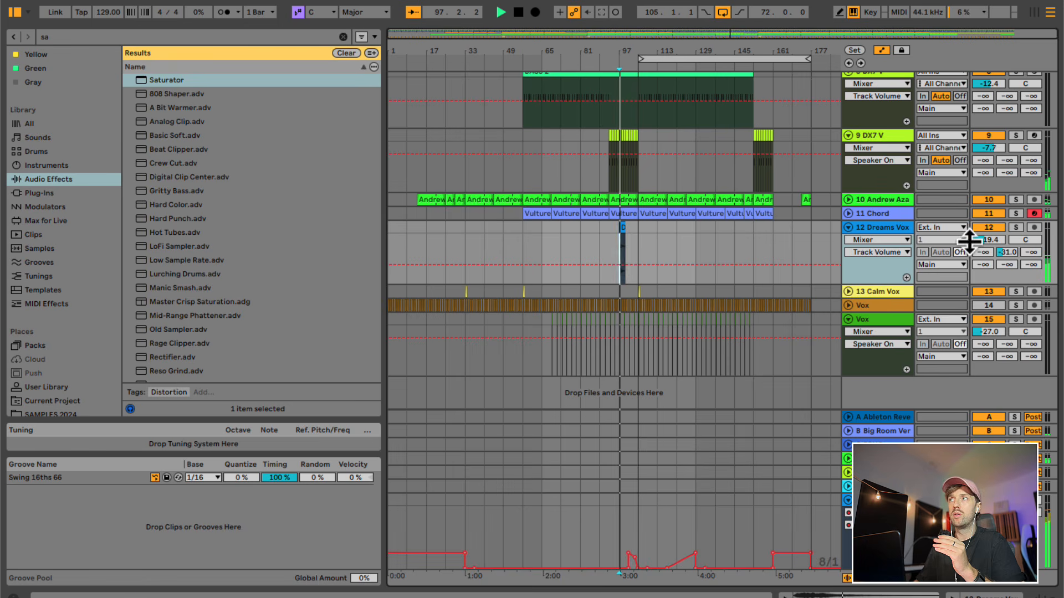
pyautogui.moveTo(989, 242); pyautogui.dragTo(983, 243)
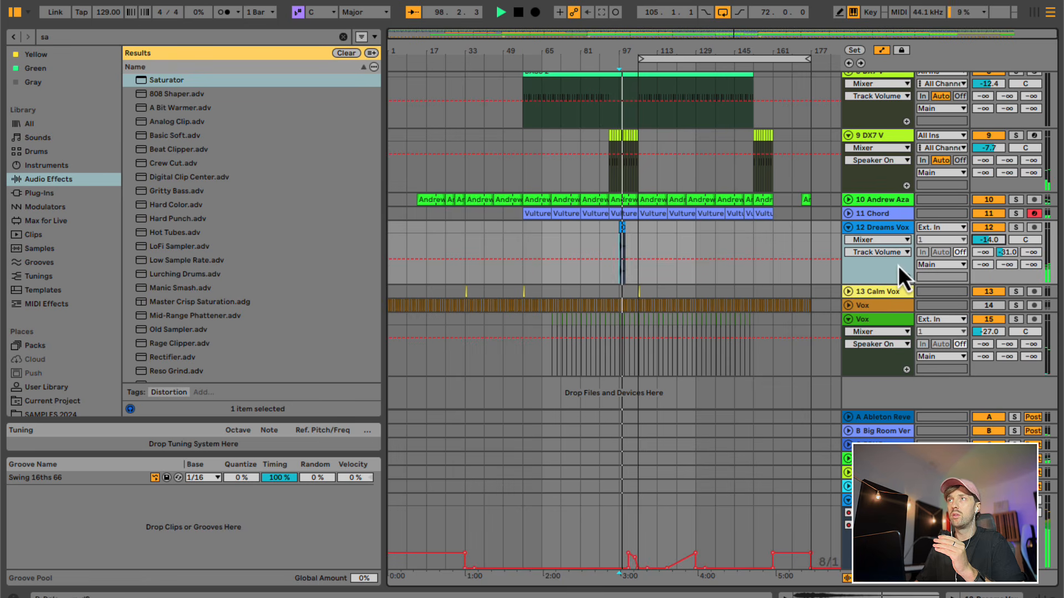
# - Duplicate the Dreams Vox clip from bar 97 to bar 101
pyautogui.moveTo(634, 49); pyautogui.dragTo(634, 87)
pyautogui.moveTo(561, 277); pyautogui.dragTo(597, 244)
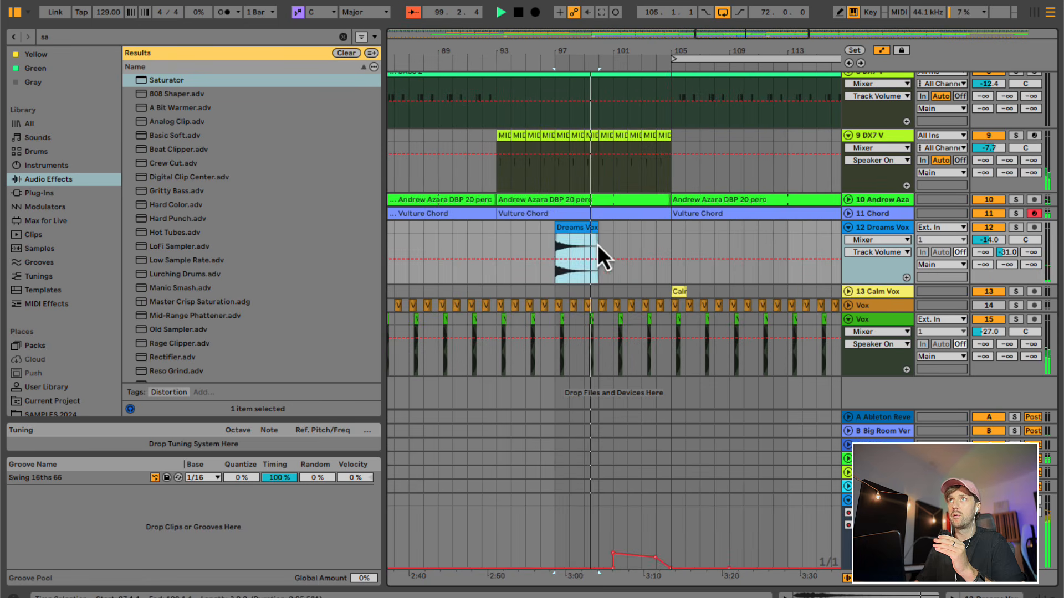
pyautogui.hotkey('ctrl', 'd')
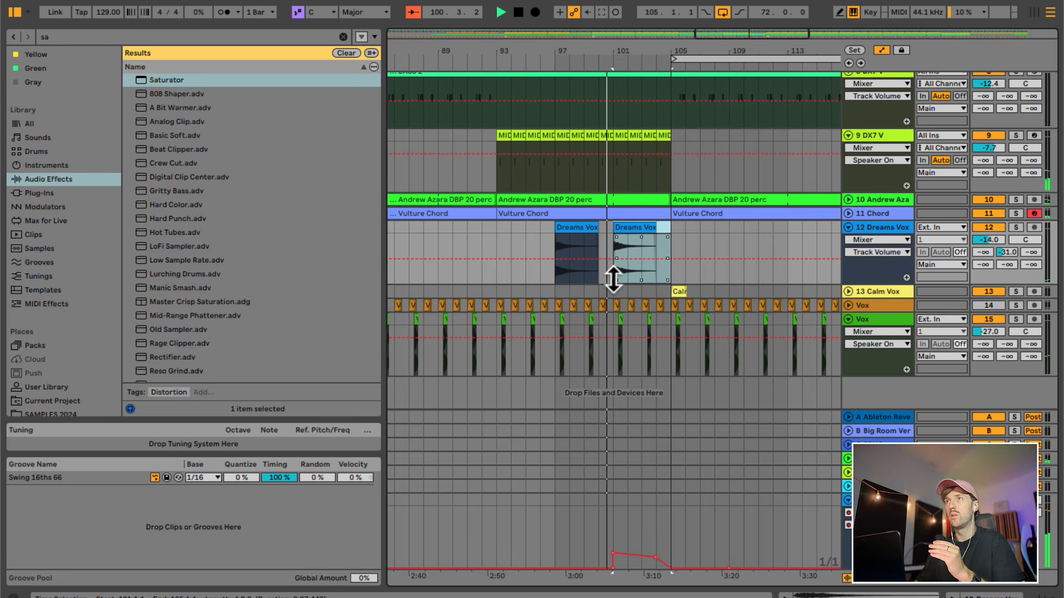
# - Raise track 12's Big Room Verb send to -10.0 dB and ramp its automation up between bars 101 and 105
pyautogui.click(1007, 252)
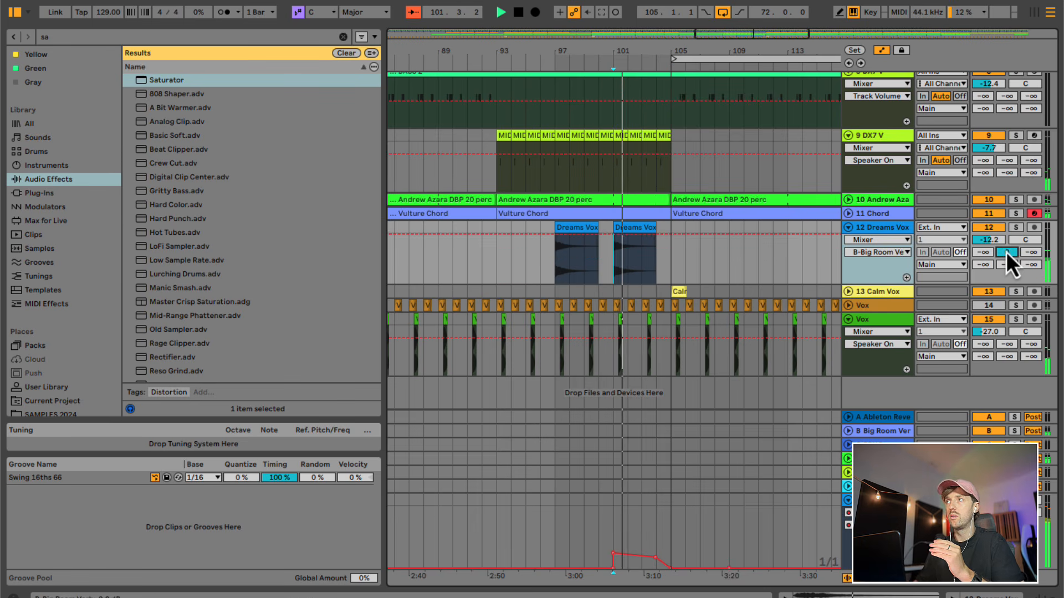
pyautogui.click(610, 243)
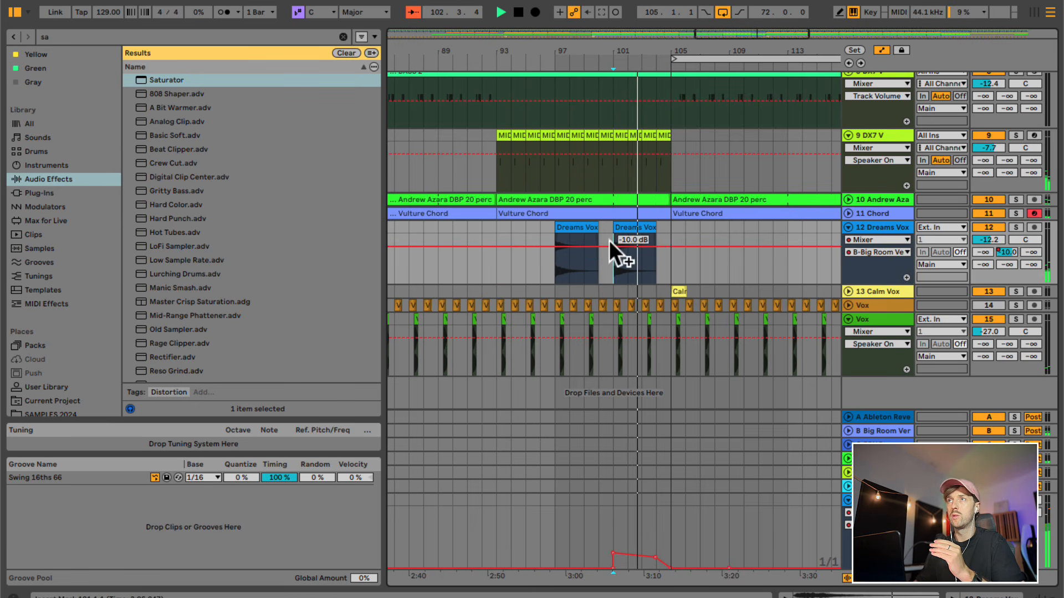
pyautogui.click(671, 241)
pyautogui.scroll(2, 667, 225)
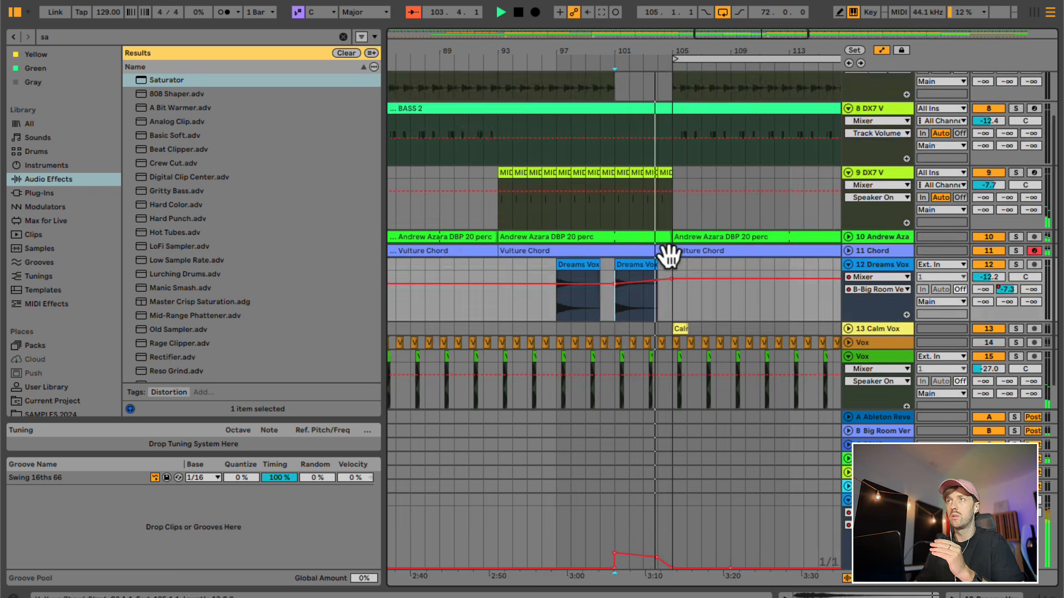
# - Delete the Vulture Chord clip that starts at bar 105 on track 11
pyautogui.scroll(-2, 669, 256)
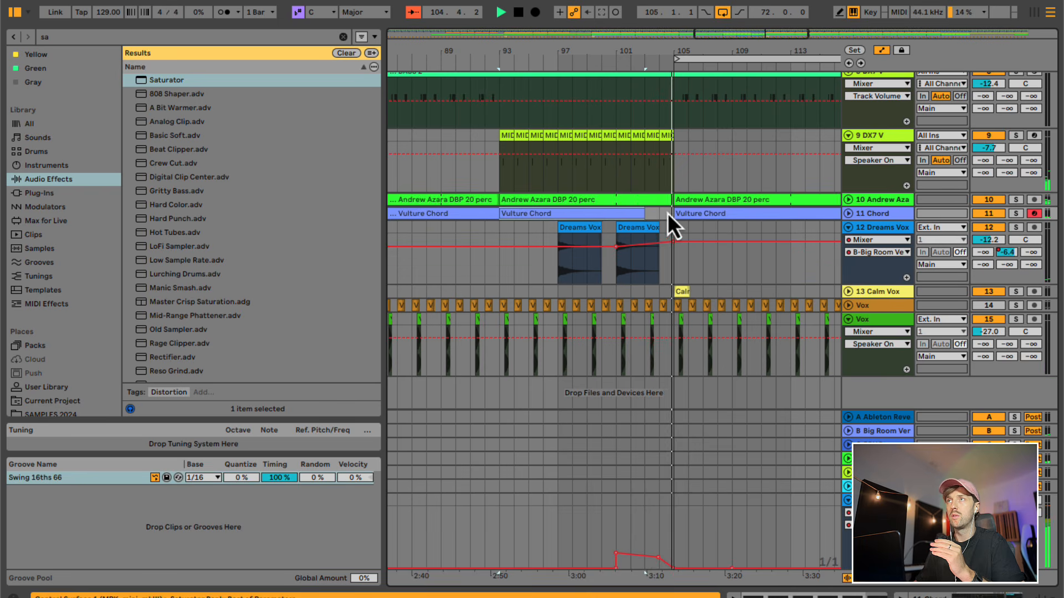
pyautogui.moveTo(674, 52); pyautogui.dragTo(675, 148)
pyautogui.click(684, 216)
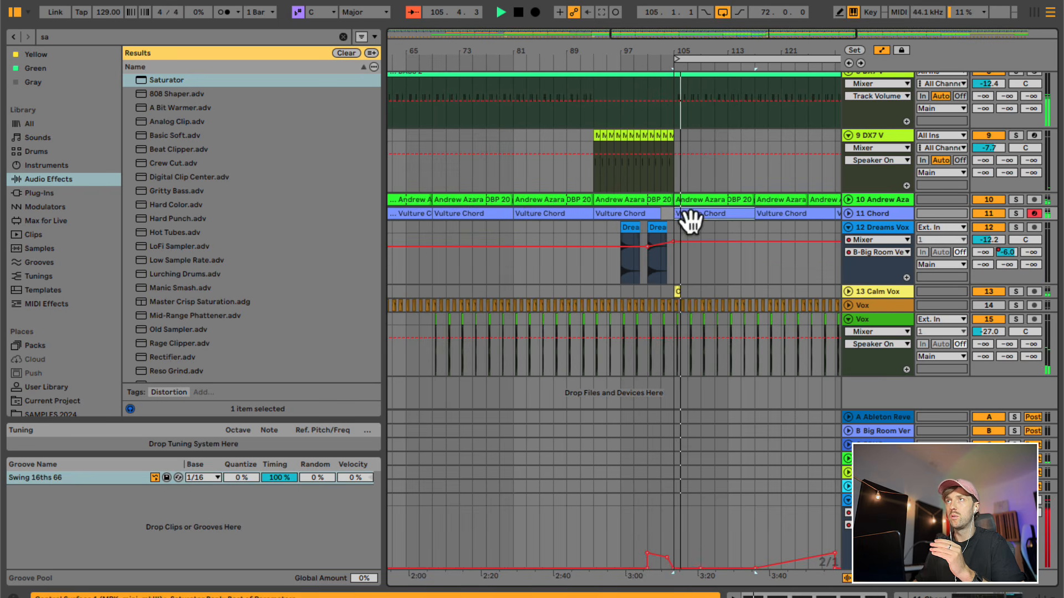
pyautogui.press('Delete')
# - Play the transition from bar 101 and unfold the Group track to inspect its Auto Filter frequency automation up to bar 105
pyautogui.click(650, 188)
pyautogui.press('space')
pyautogui.press('space')
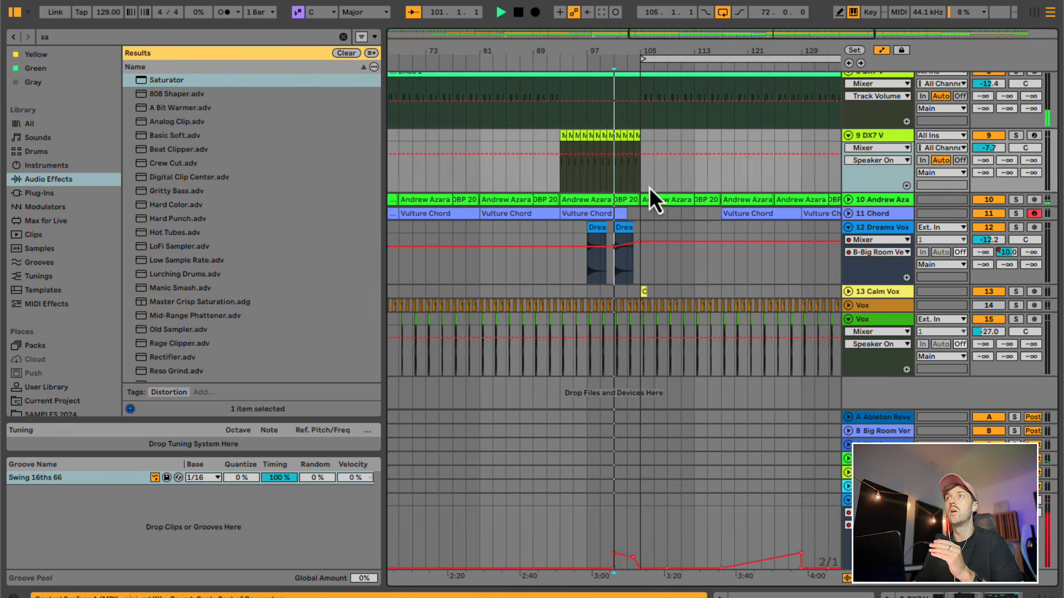
pyautogui.scroll(4, 649, 188)
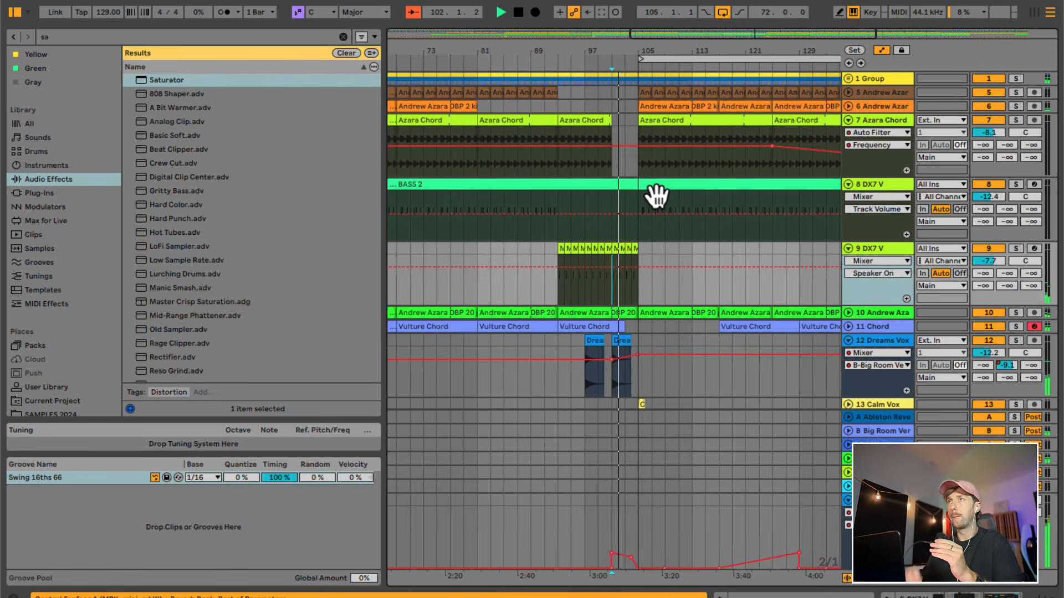
pyautogui.click(848, 78)
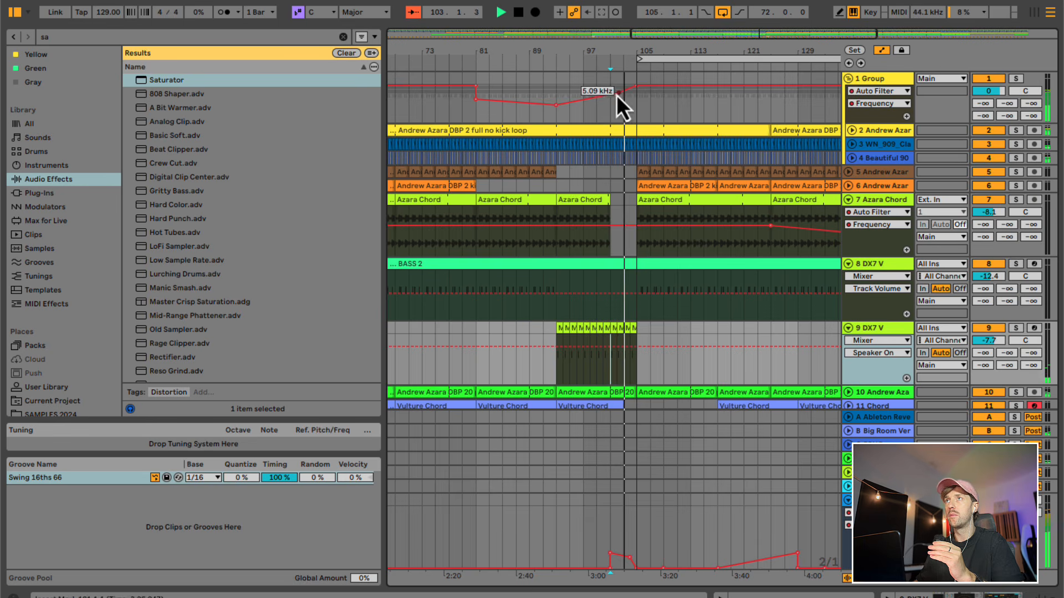
pyautogui.moveTo(632, 52); pyautogui.dragTo(636, 83)
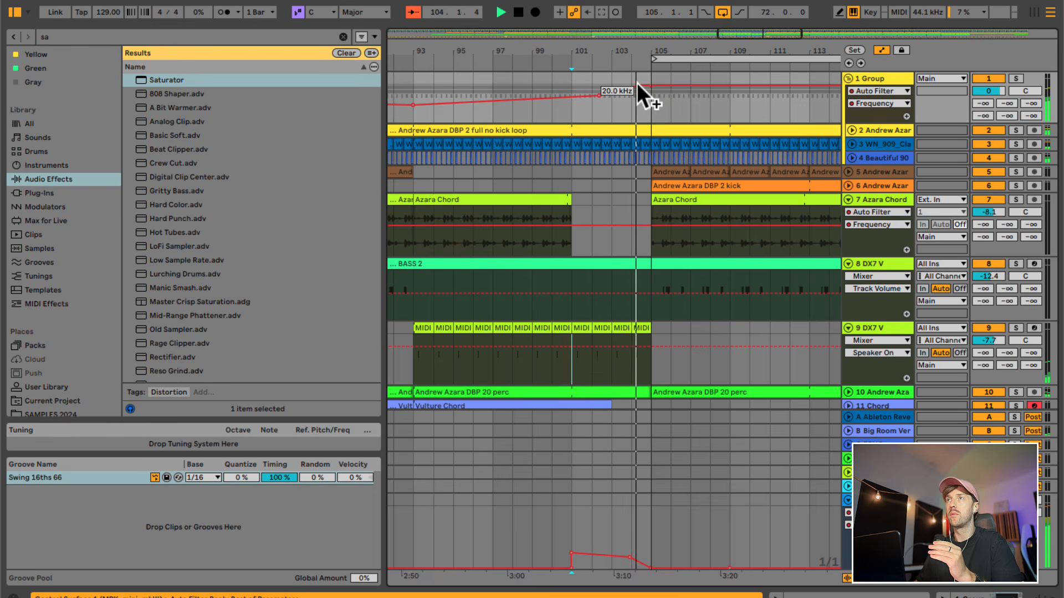
pyautogui.doubleClick(653, 53)
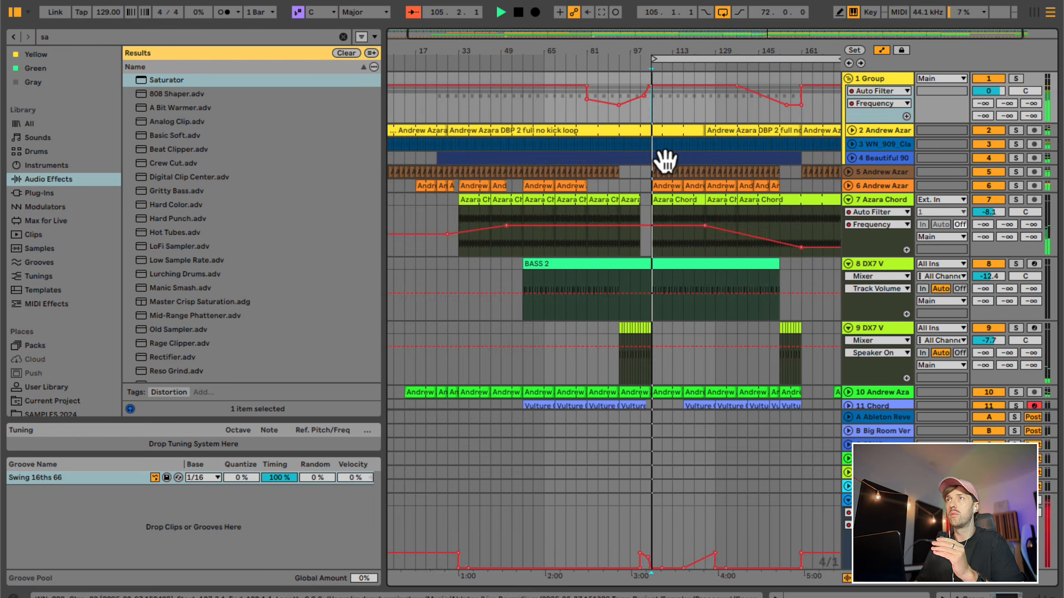
# - Listen to the section after bar 105 while checking the BASS 2 and Azara Chord tracks, and stop playback
pyautogui.click(676, 268)
pyautogui.click(648, 311)
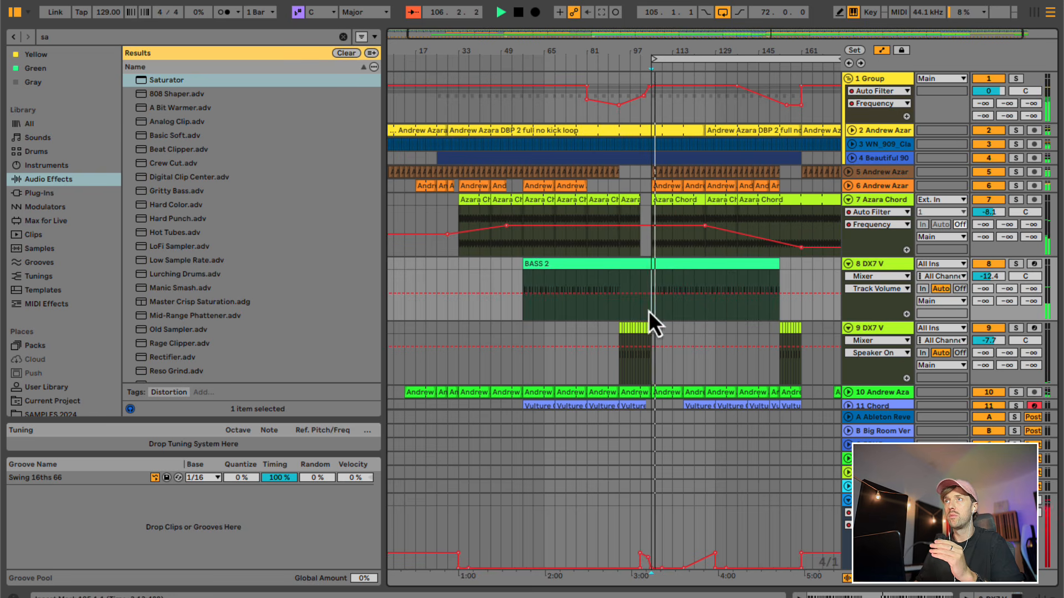
pyautogui.click(649, 244)
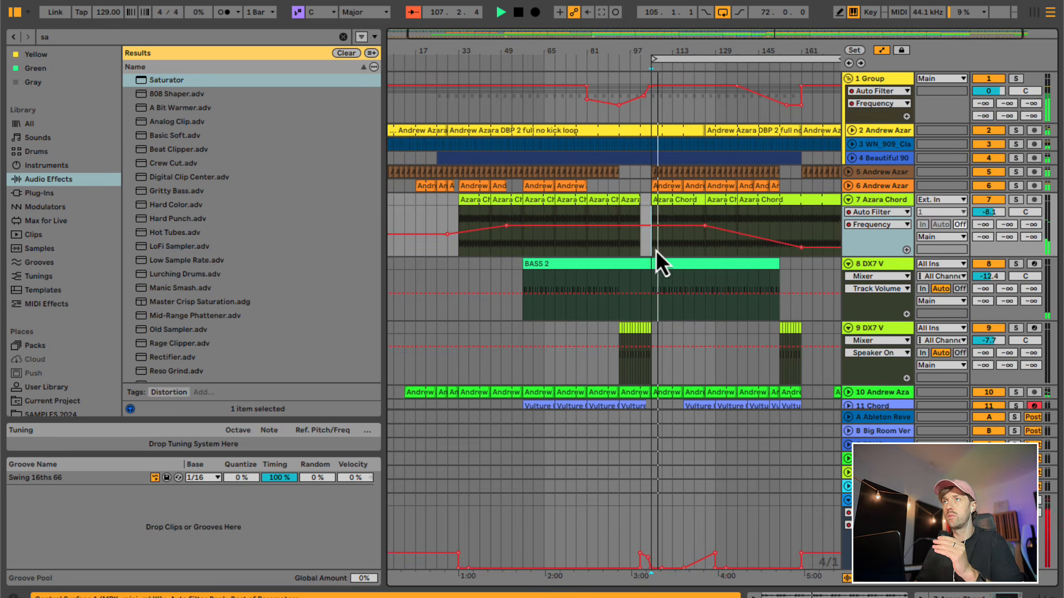
pyautogui.scroll(-5, 656, 251)
pyautogui.press('space')
pyautogui.scroll(5, 656, 251)
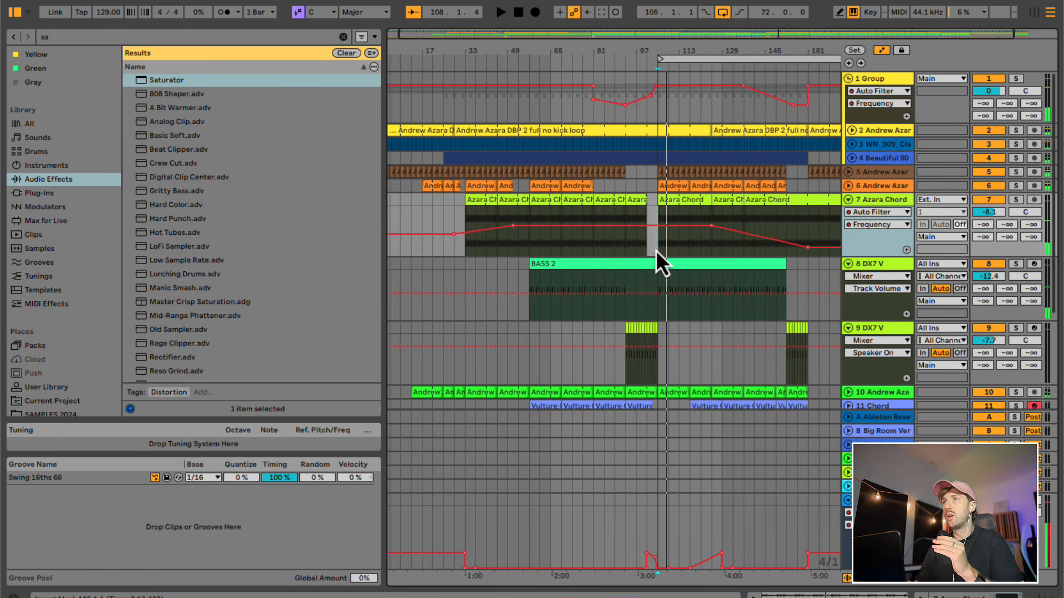